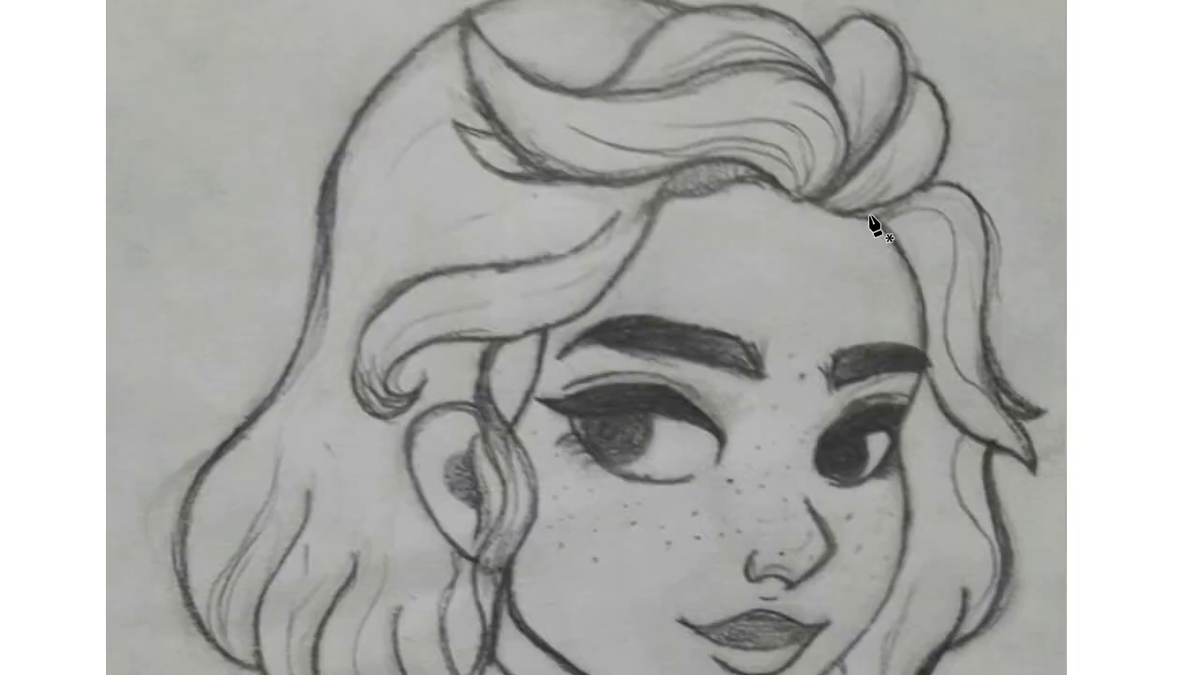
# Step: Scroll the canvas over the placed pencil sketch of the wavy-haired girl
pyautogui.scroll(-5, 887, 356)
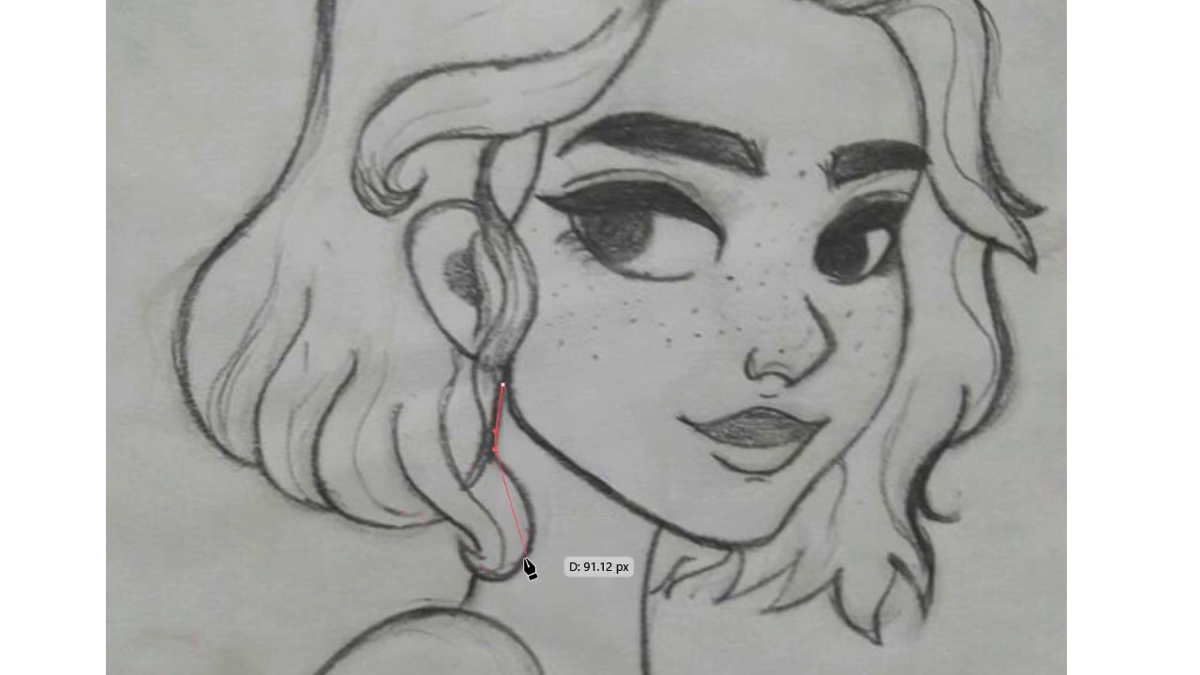
# Step: Trace the red hair outline from beside the neck up the left side
pyautogui.moveTo(452, 512); pyautogui.dragTo(452, 524)
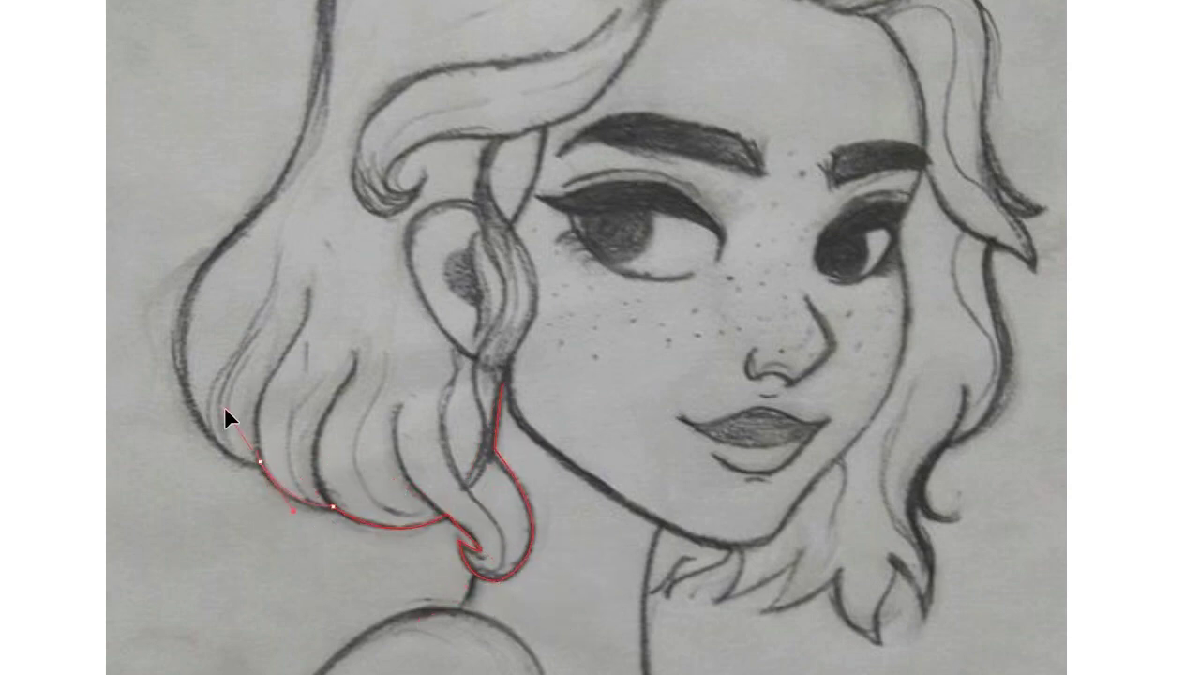
pyautogui.moveTo(184, 305); pyautogui.dragTo(254, 268)
pyautogui.moveTo(185, 305)
pyautogui.mouseDown()
pyautogui.moveTo(265, 217)
pyautogui.moveTo(413, 335)
pyautogui.mouseUp()
pyautogui.scroll(8, 375, 328)
pyautogui.moveTo(324, 339); pyautogui.dragTo(328, 314)
# Step: Continue the hair outline over the top and down the right strands to the lower ends
pyautogui.moveTo(690, 143)
pyautogui.mouseDown()
pyautogui.moveTo(775, 195)
pyautogui.moveTo(821, 192)
pyautogui.mouseUp()
pyautogui.moveTo(903, 210)
pyautogui.mouseDown()
pyautogui.moveTo(907, 300)
pyautogui.moveTo(928, 327)
pyautogui.mouseUp()
pyautogui.scroll(-5, 927, 327)
pyautogui.moveTo(925, 120)
pyautogui.mouseDown()
pyautogui.moveTo(892, 266)
pyautogui.moveTo(988, 245)
pyautogui.mouseUp()
pyautogui.click(984, 236)
pyautogui.click(1008, 344)
pyautogui.click(1046, 343)
pyautogui.click(1035, 408)
pyautogui.click(991, 375)
pyautogui.click(1006, 484)
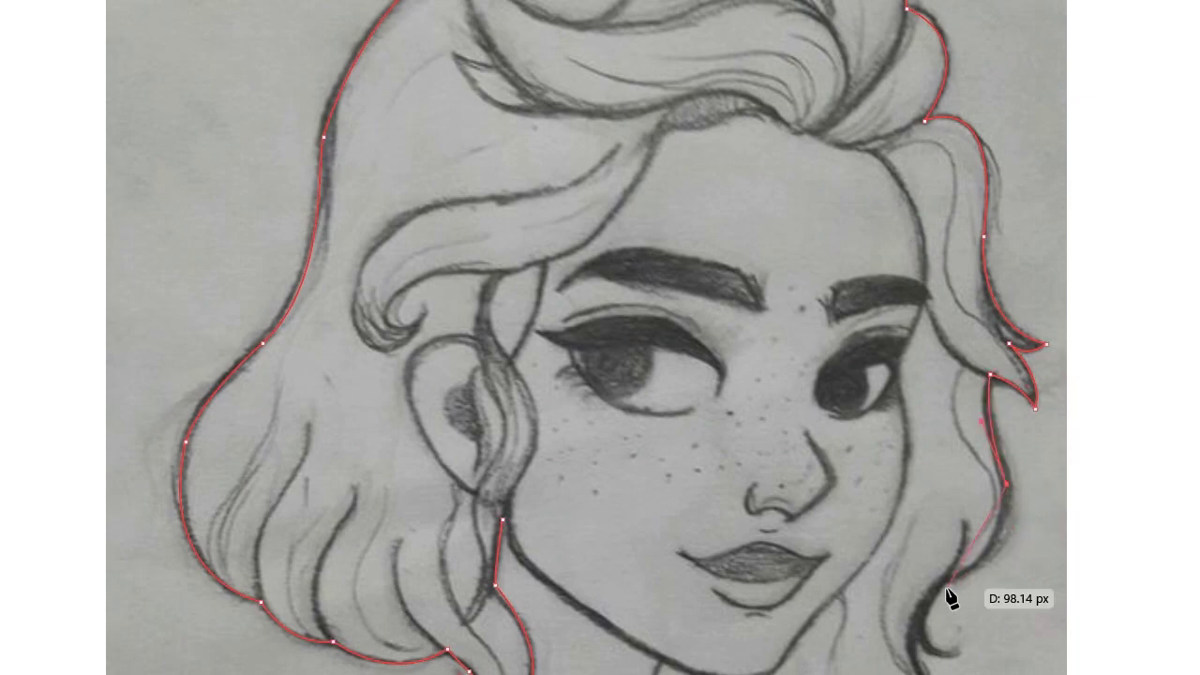
pyautogui.moveTo(944, 582); pyautogui.dragTo(1016, 552)
pyautogui.scroll(-1, 1041, 655)
pyautogui.scroll(3, 1041, 655)
# Step: Outline the pointed hair tips curving under the chin
pyautogui.click(616, 528)
pyautogui.click(517, 518)
pyautogui.moveTo(518, 518); pyautogui.dragTo(531, 268)
pyautogui.moveTo(557, 335); pyautogui.dragTo(614, 375)
pyautogui.click(466, 361)
pyautogui.moveTo(441, 470); pyautogui.dragTo(443, 541)
pyautogui.moveTo(365, 510); pyautogui.dragTo(373, 525)
pyautogui.click(355, 392)
pyautogui.moveTo(167, 485)
pyautogui.mouseDown()
pyautogui.moveTo(31, 486)
pyautogui.moveTo(72, 485)
pyautogui.mouseUp()
# Step: Trace the remaining jagged ends leftward and finish the outline with a corner near the neck
pyautogui.click(264, 353)
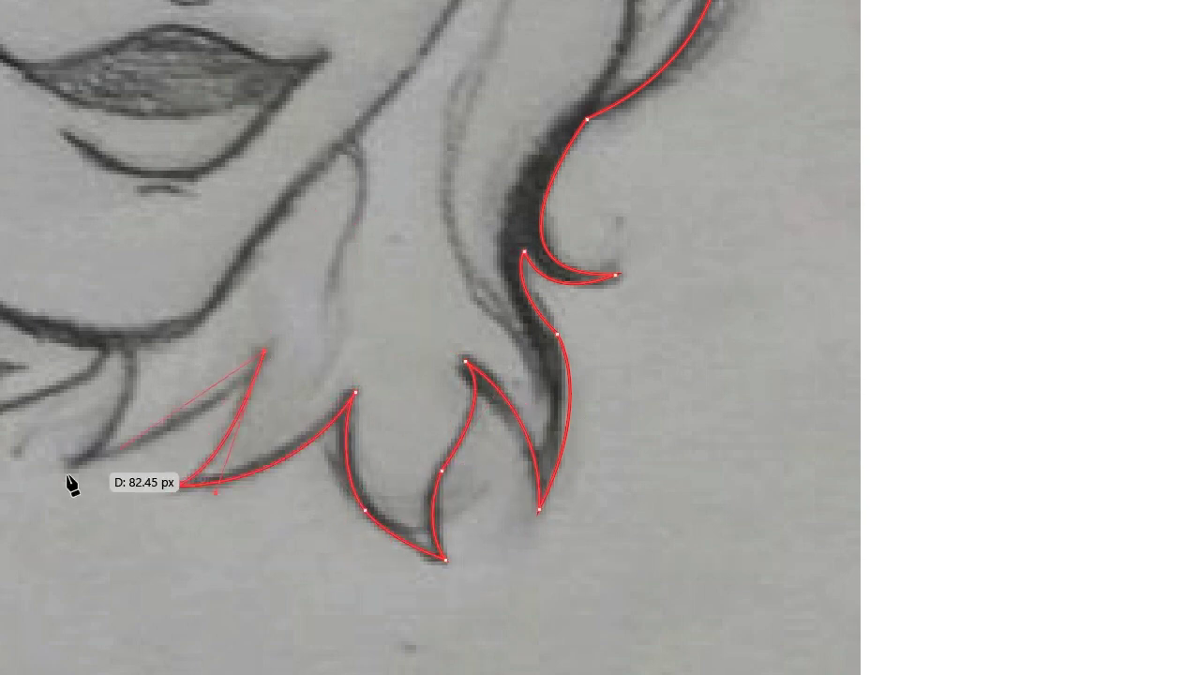
pyautogui.moveTo(120, 339); pyautogui.dragTo(347, 425)
pyautogui.moveTo(428, 482); pyautogui.dragTo(434, 491)
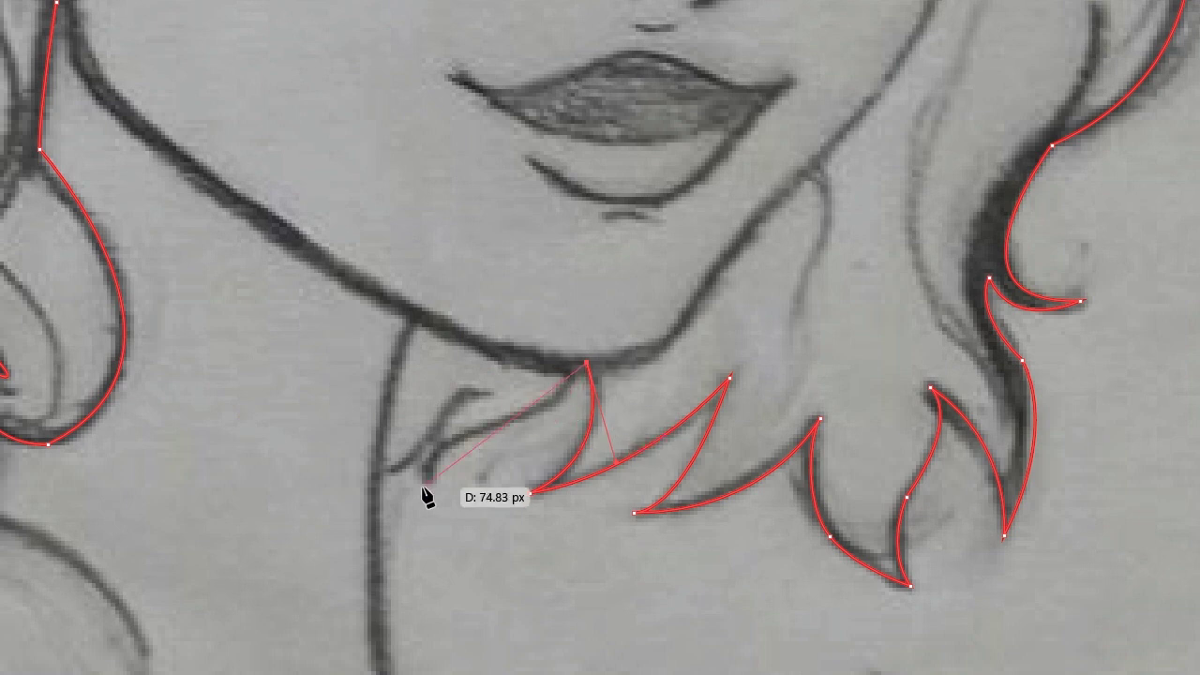
pyautogui.moveTo(488, 425); pyautogui.dragTo(532, 422)
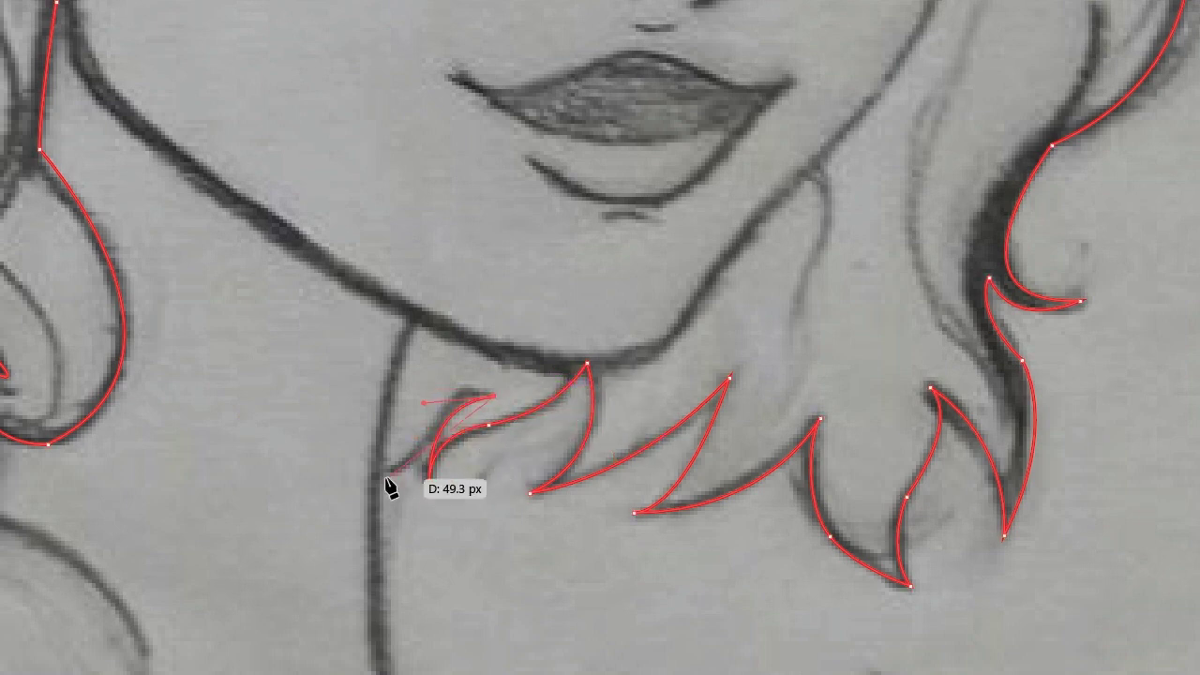
pyautogui.moveTo(391, 486); pyautogui.dragTo(396, 501)
pyautogui.moveTo(427, 319); pyautogui.dragTo(482, 316)
pyautogui.scroll(3, 31, 46)
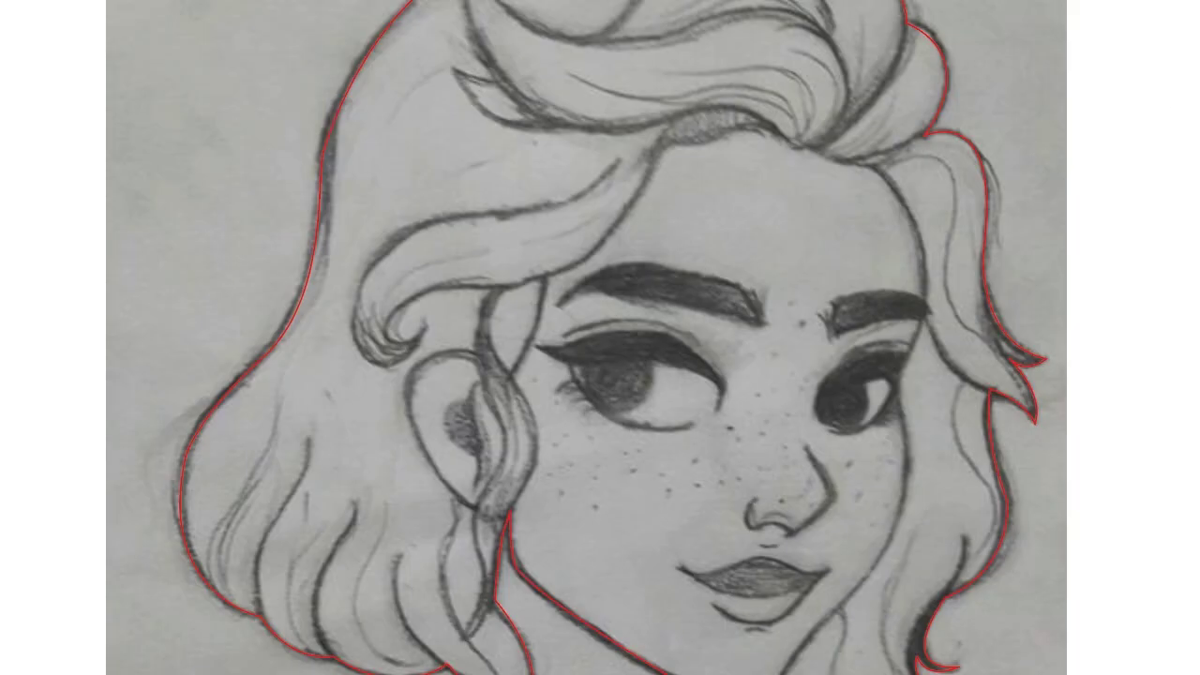
# Step: Trace the yellow face outline down the right cheek with a sharp corner at the jaw
pyautogui.moveTo(906, 430); pyautogui.dragTo(924, 469)
pyautogui.moveTo(825, 622); pyautogui.dragTo(812, 647)
pyautogui.scroll(-5, 822, 563)
pyautogui.moveTo(771, 537); pyautogui.dragTo(753, 582)
pyautogui.scroll(2, 781, 456)
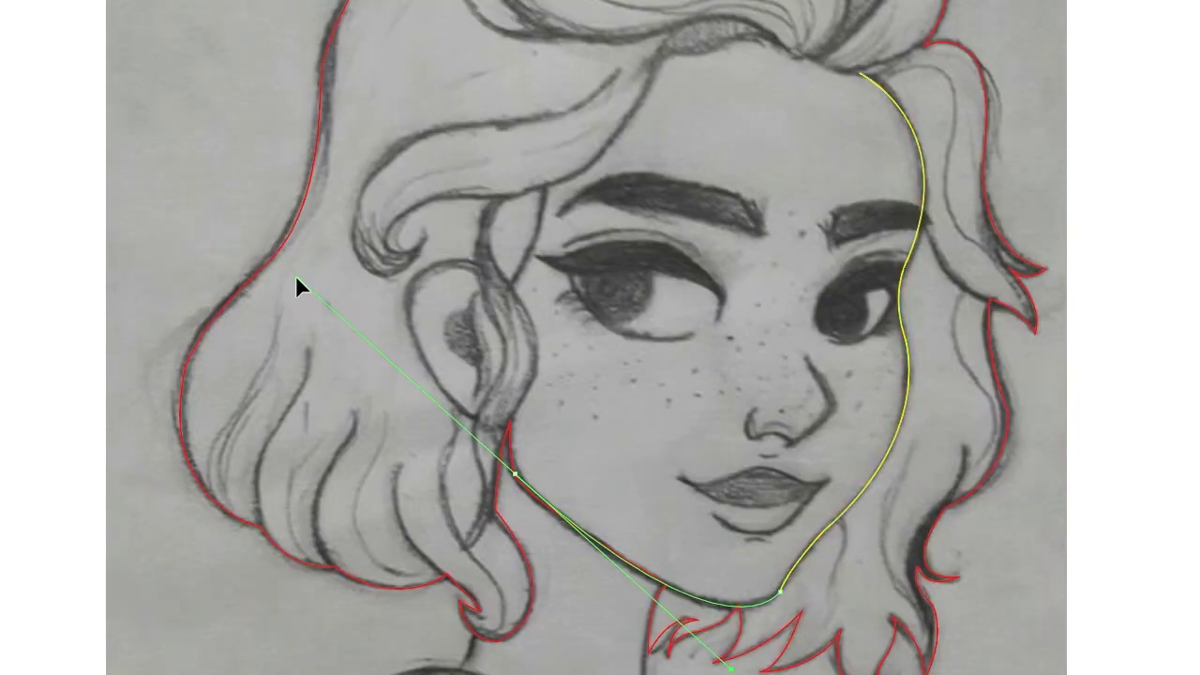
pyautogui.click(505, 286)
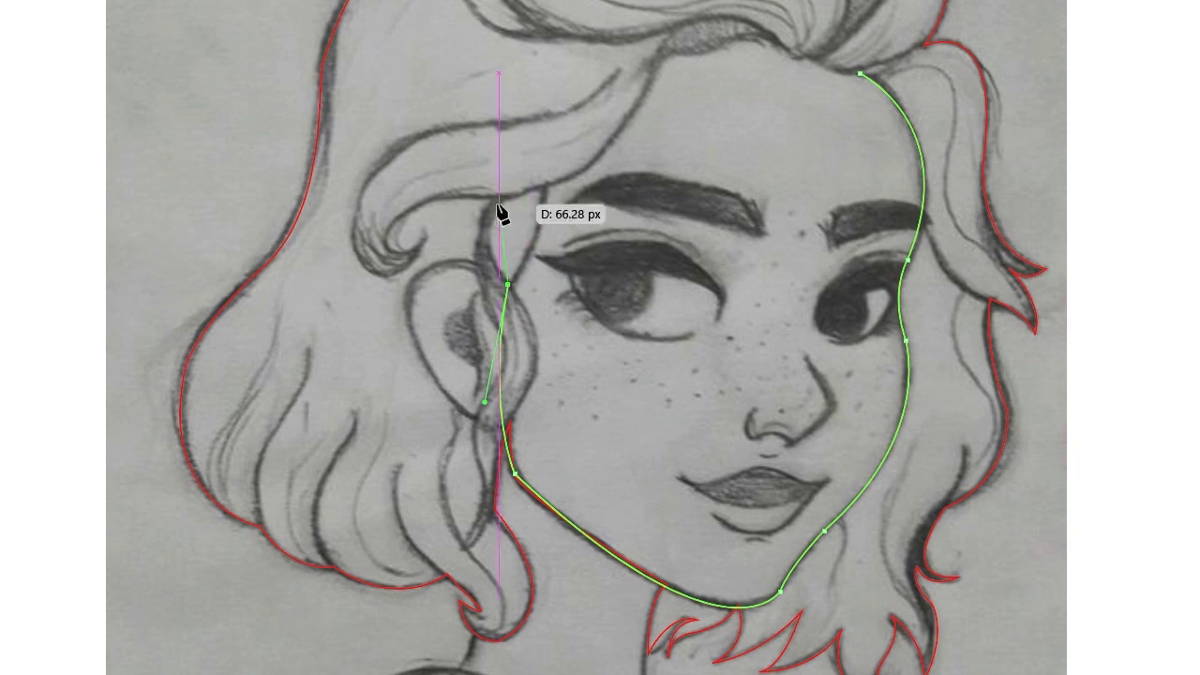
# Step: Close the face outline along the hairline and zoom in toward the fringe
pyautogui.scroll(3, 550, 200)
pyautogui.moveTo(662, 163); pyautogui.dragTo(762, 158)
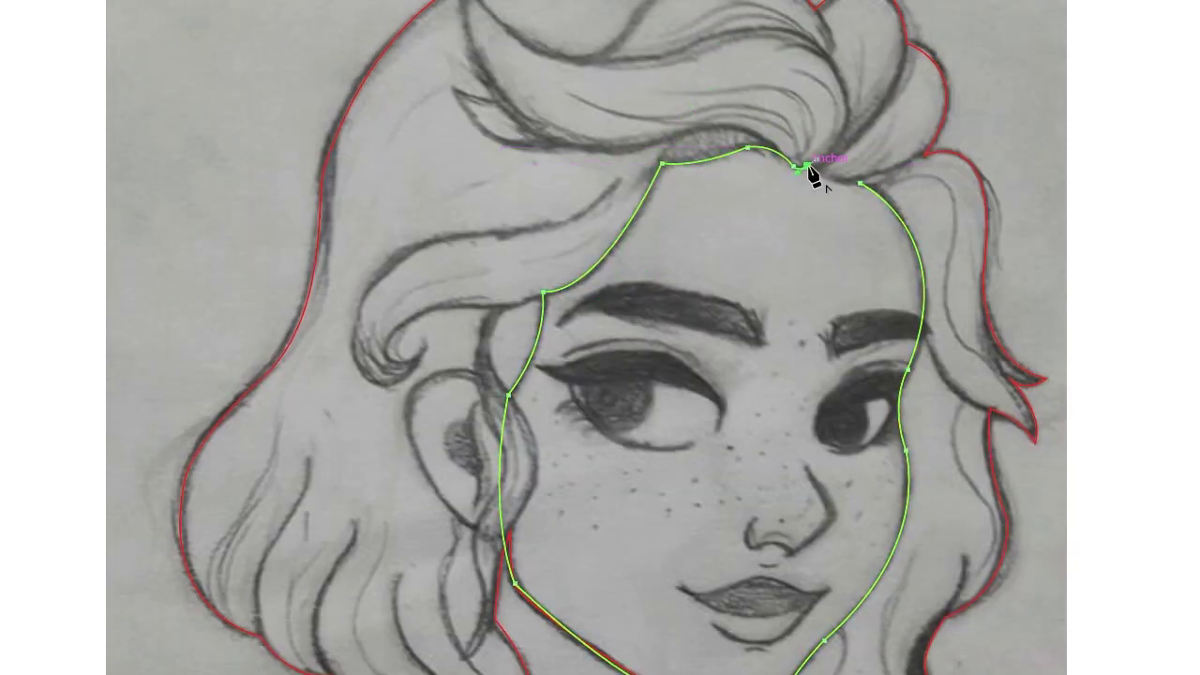
pyautogui.scroll(-4, 812, 173)
pyautogui.scroll(5, 748, 337)
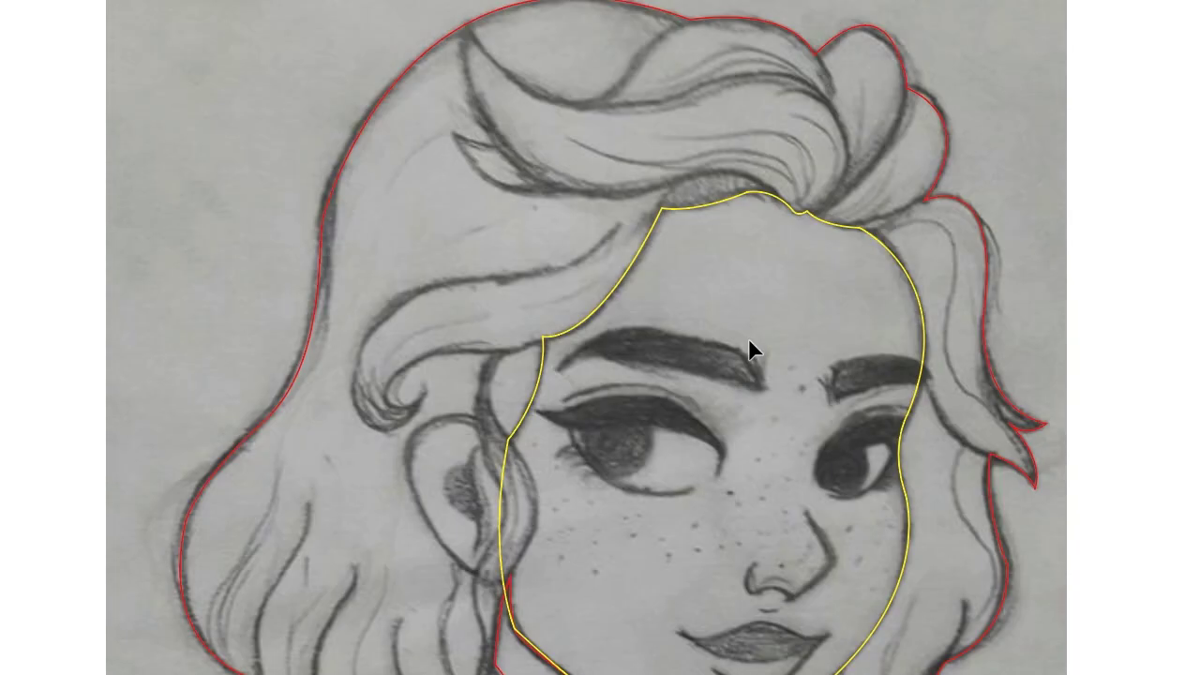
pyautogui.scroll(1, 734, 245)
pyautogui.scroll(-3, 734, 245)
pyautogui.scroll(2, 605, 352)
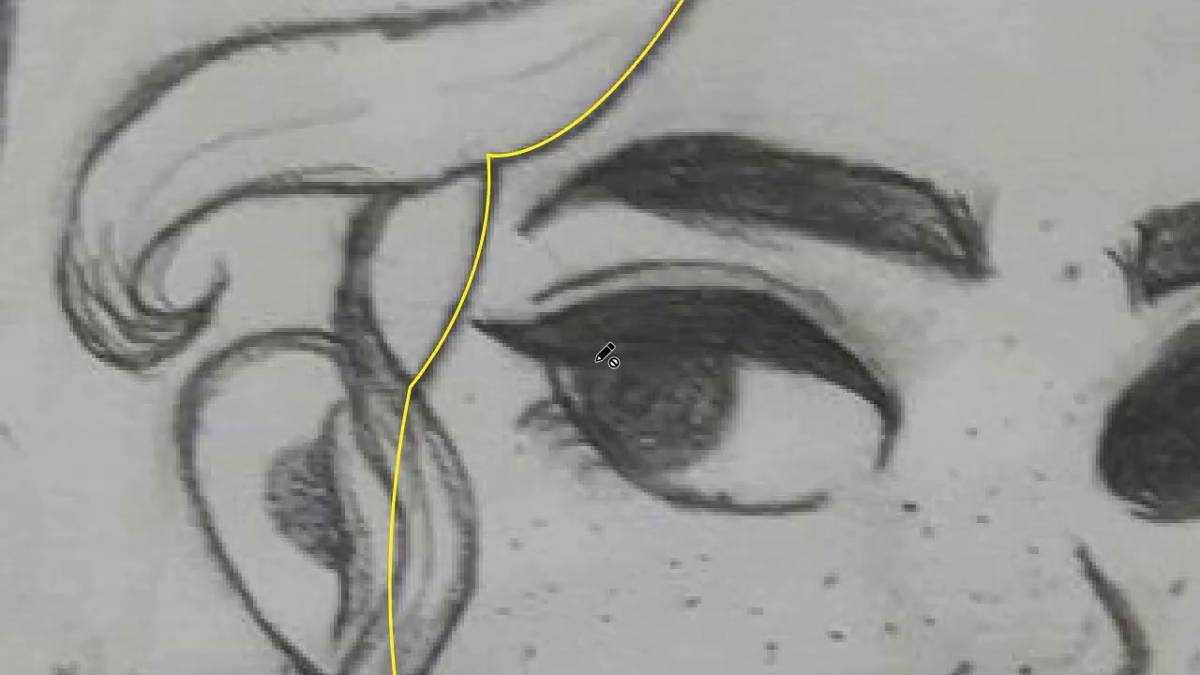
pyautogui.scroll(1, 424, 191)
pyautogui.scroll(4, 608, 265)
pyautogui.scroll(5, 608, 265)
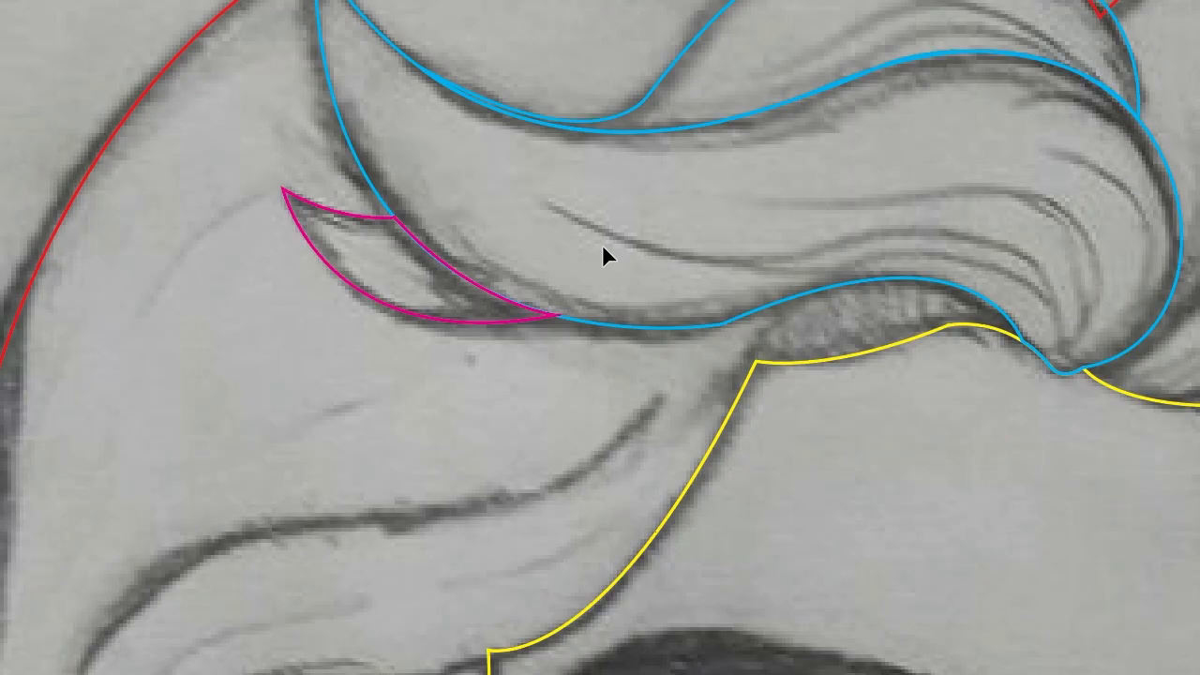
# Step: Draw the first closed pink strand shape along the fringe curl
pyautogui.scroll(2, 994, 281)
pyautogui.moveTo(965, 268); pyautogui.dragTo(1115, 257)
pyautogui.hscroll(5, 1115, 257)
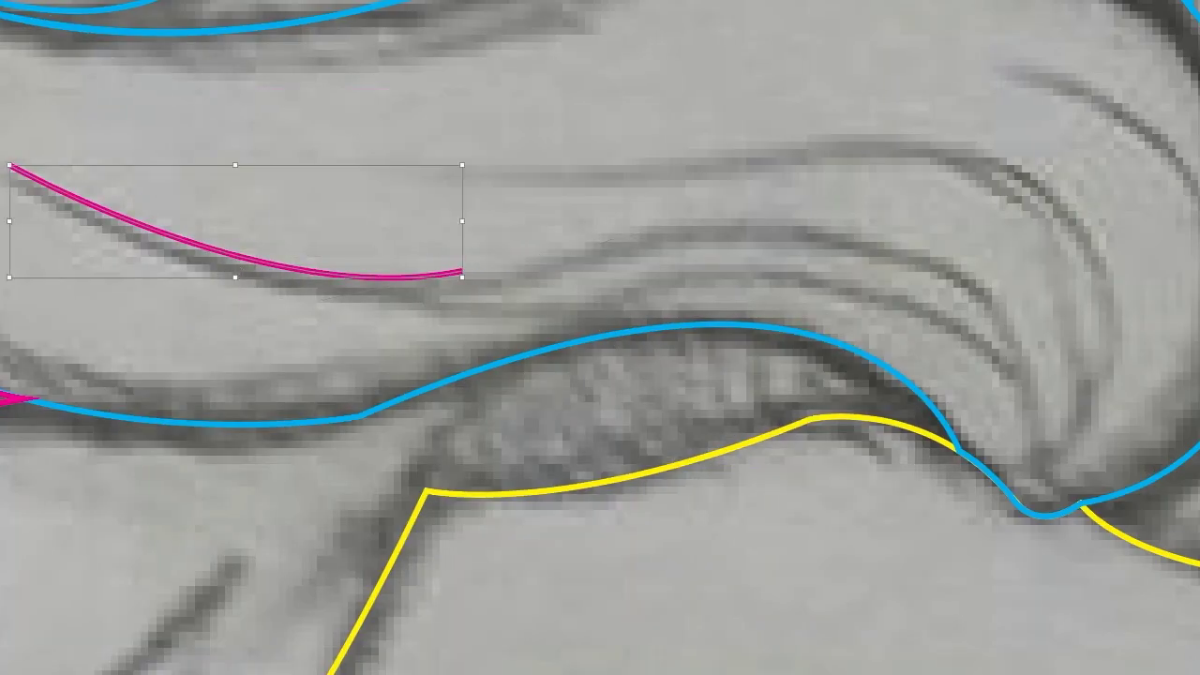
pyautogui.click(633, 231)
pyautogui.click(1039, 453)
pyautogui.click(924, 321)
pyautogui.click(629, 294)
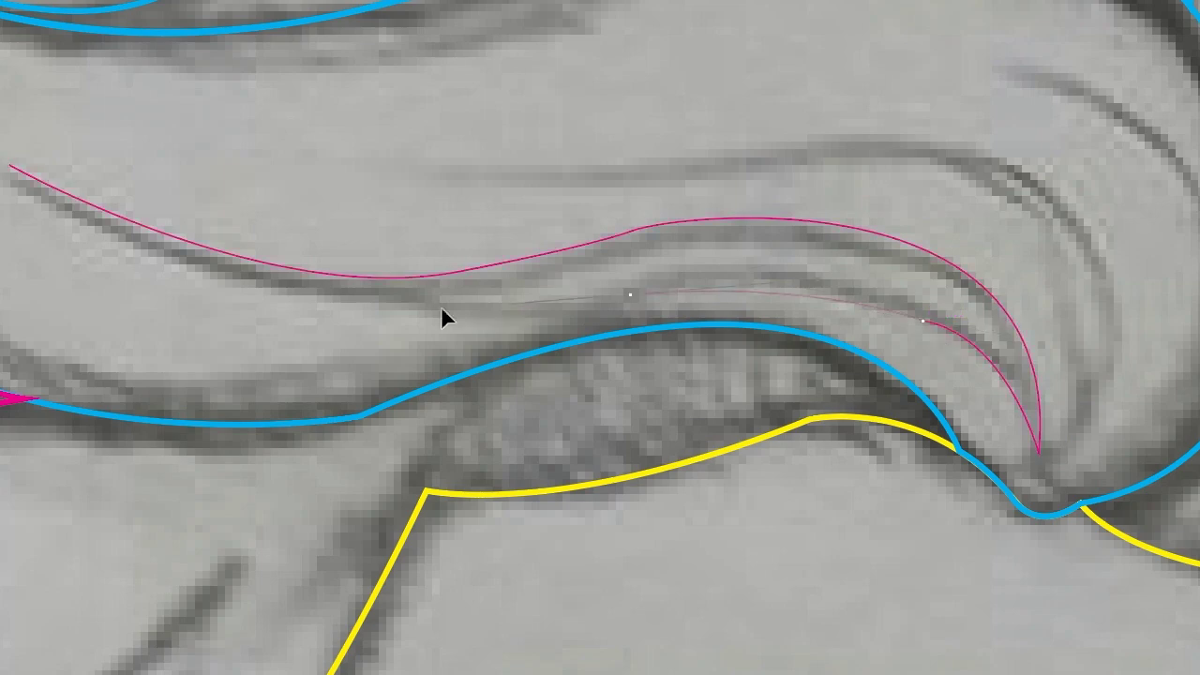
pyautogui.click(11, 167)
# Step: Draw a second fringe strand edge, finish it, and shape the upper strand
pyautogui.scroll(-1, 600, 337)
pyautogui.hscroll(5, 600, 338)
pyautogui.moveTo(365, 333); pyautogui.dragTo(455, 284)
pyautogui.moveTo(756, 406); pyautogui.dragTo(777, 523)
pyautogui.moveTo(201, 337)
pyautogui.mouseDown()
pyautogui.moveTo(131, 422)
pyautogui.moveTo(366, 341)
pyautogui.mouseUp()
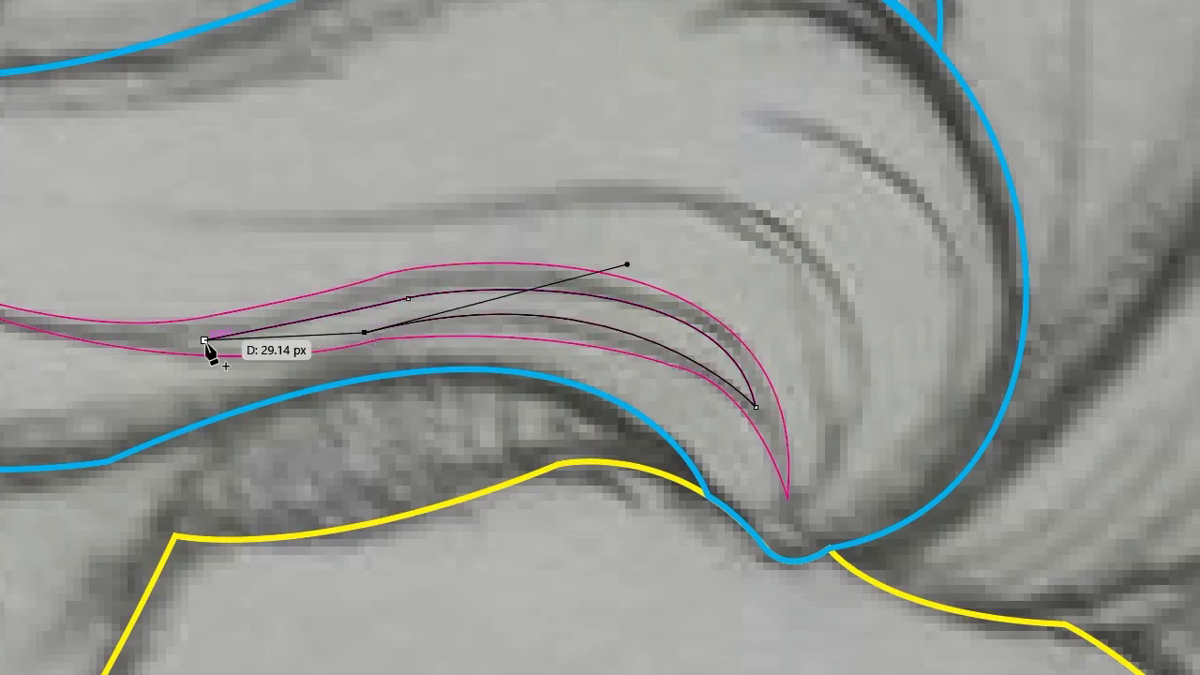
pyautogui.press('Return')
pyautogui.scroll(-2, 785, 550)
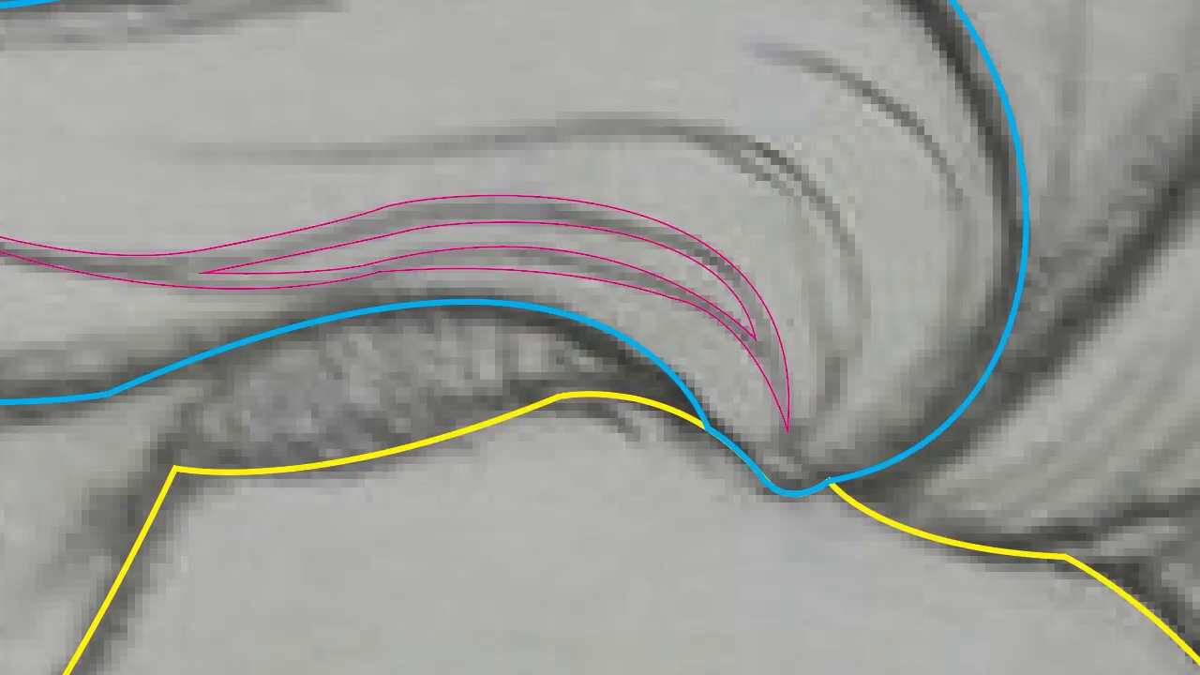
pyautogui.hscroll(-5, 600, 337)
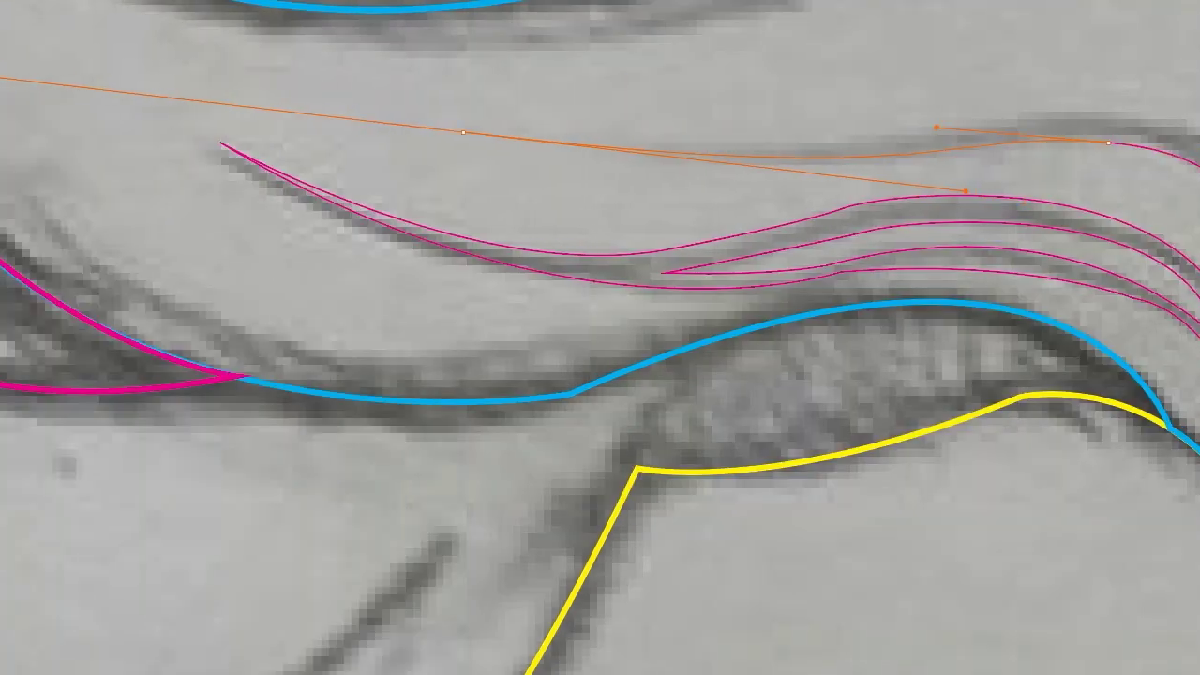
pyautogui.click(463, 134)
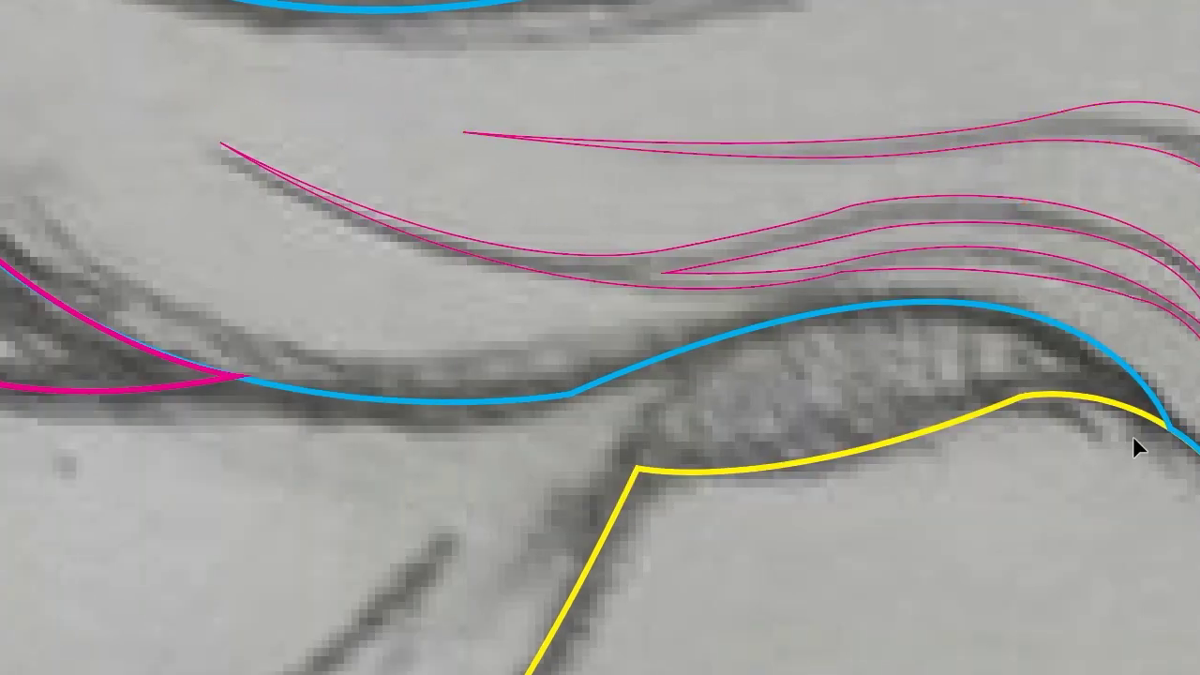
pyautogui.hscroll(5, 544, 465)
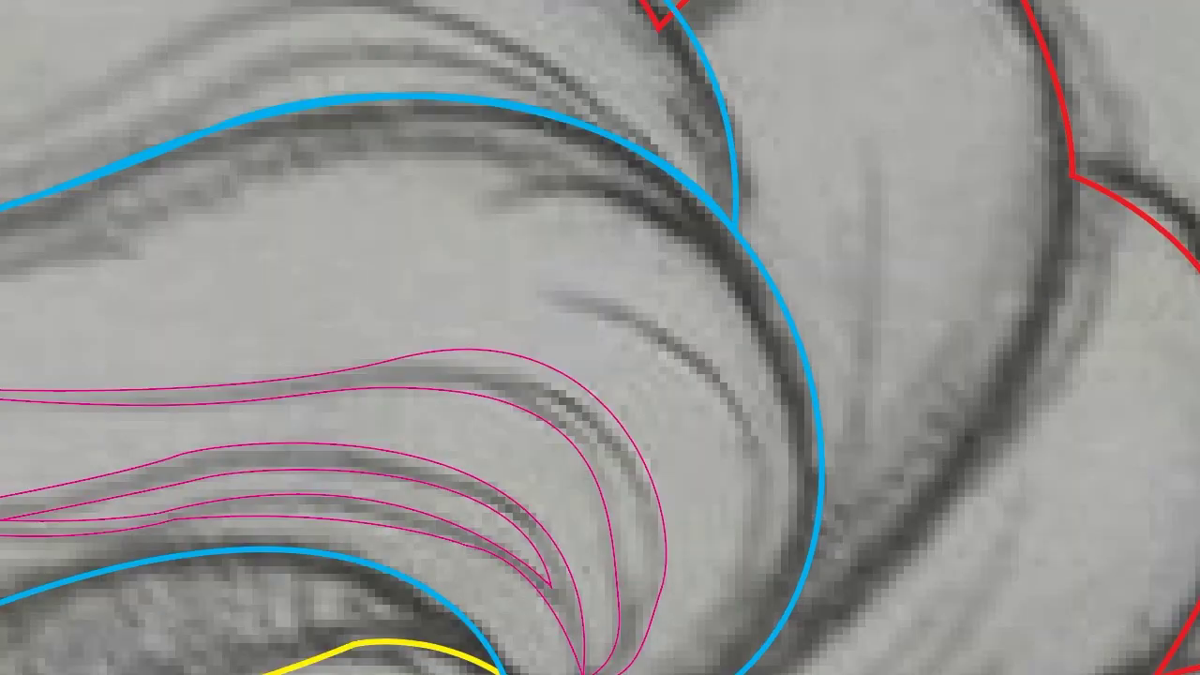
# Step: Draw a closed strand down the curl's edge and start another strand inside the fringe
pyautogui.click(552, 409)
pyautogui.moveTo(627, 608); pyautogui.dragTo(616, 674)
pyautogui.scroll(-2, 972, 397)
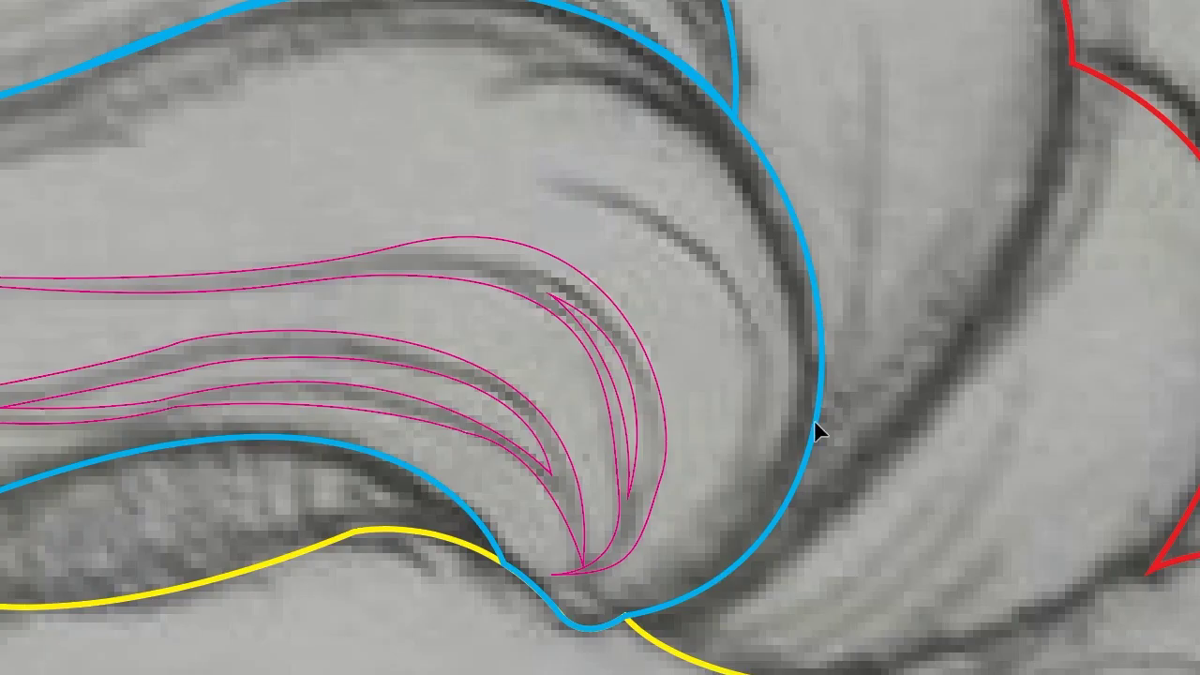
pyautogui.scroll(3, 648, 391)
pyautogui.moveTo(701, 354); pyautogui.dragTo(703, 361)
pyautogui.moveTo(751, 415); pyautogui.dragTo(755, 427)
pyautogui.moveTo(750, 573); pyautogui.dragTo(763, 344)
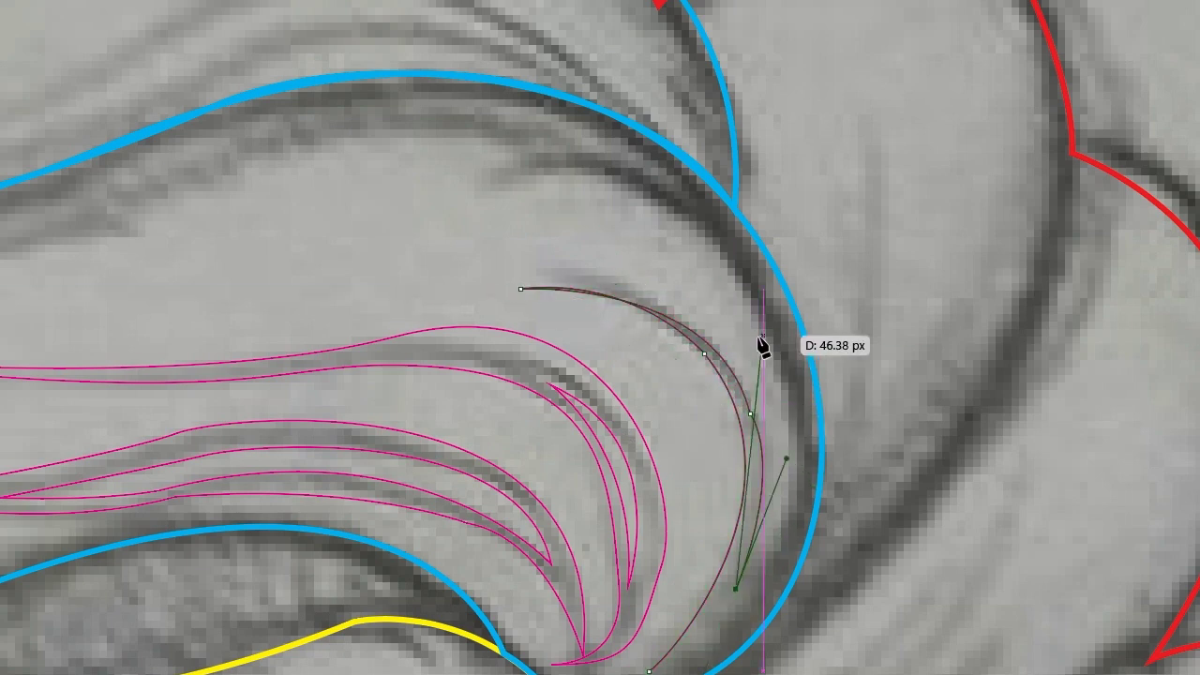
pyautogui.moveTo(649, 671); pyautogui.dragTo(879, 501)
pyautogui.scroll(-2, 601, 375)
pyautogui.moveTo(722, 239); pyautogui.dragTo(740, 273)
pyautogui.moveTo(694, 507); pyautogui.dragTo(705, 546)
pyautogui.scroll(1, 705, 546)
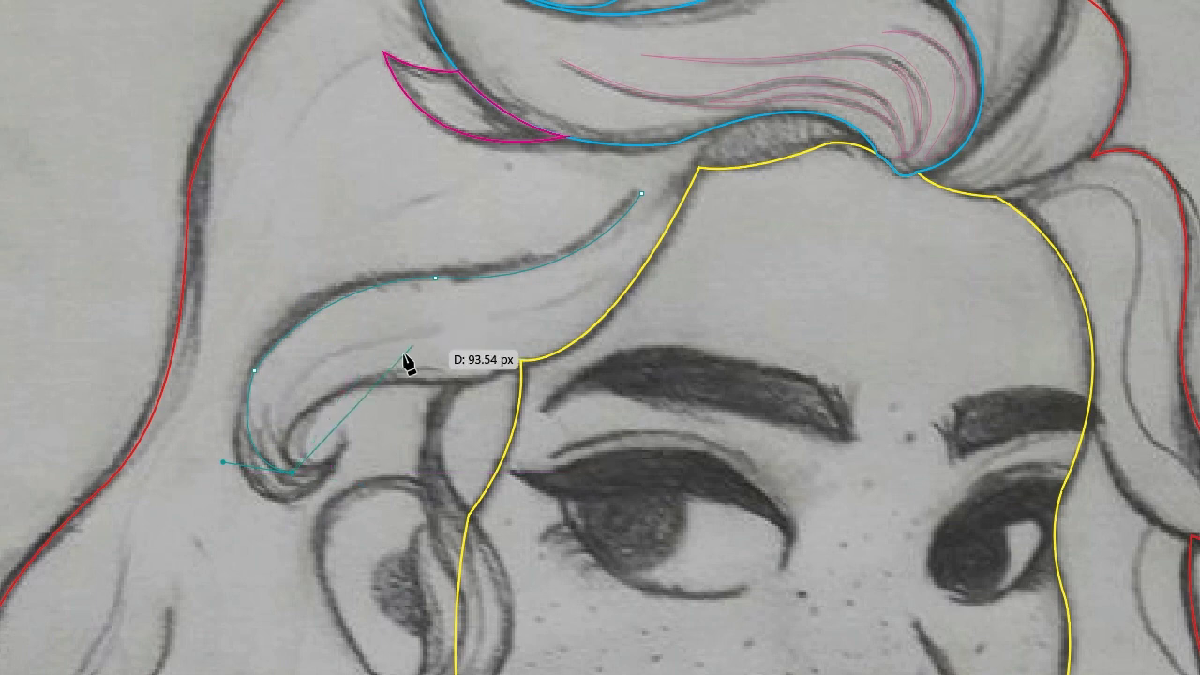
# Step: Trace the hooked lock over the left temple and add the strand paths to the selection
pyautogui.moveTo(293, 473); pyautogui.dragTo(329, 460)
pyautogui.moveTo(349, 387); pyautogui.dragTo(448, 368)
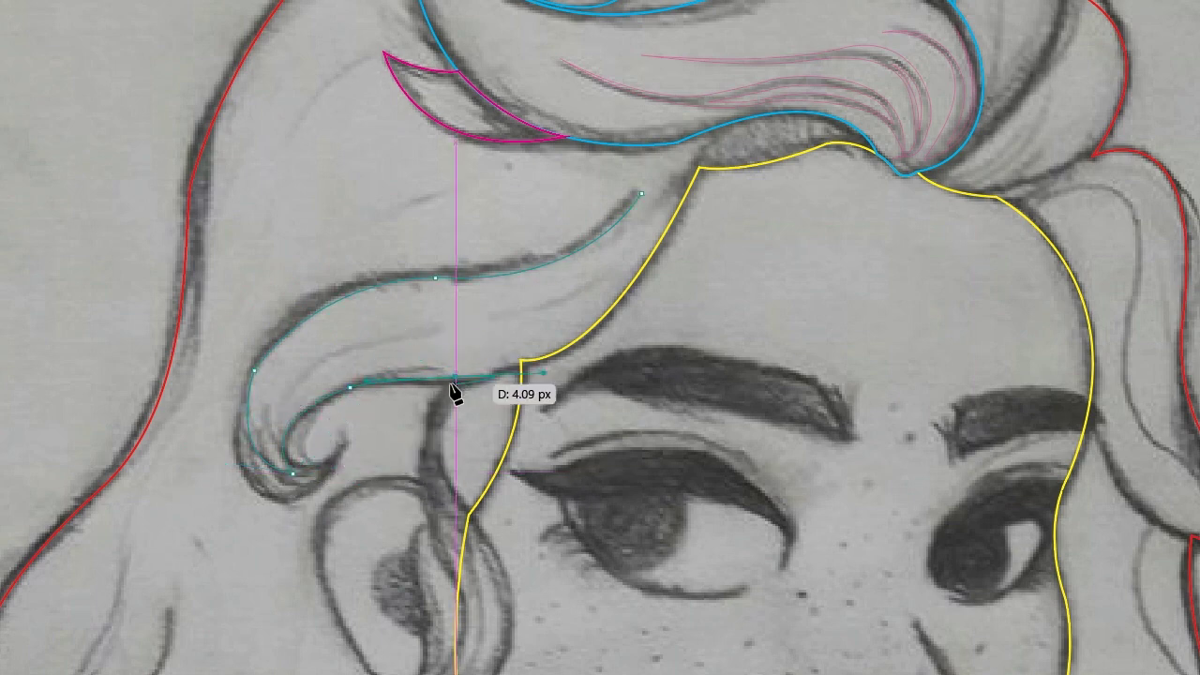
pyautogui.moveTo(521, 362); pyautogui.dragTo(461, 403)
pyautogui.scroll(2, 336, 371)
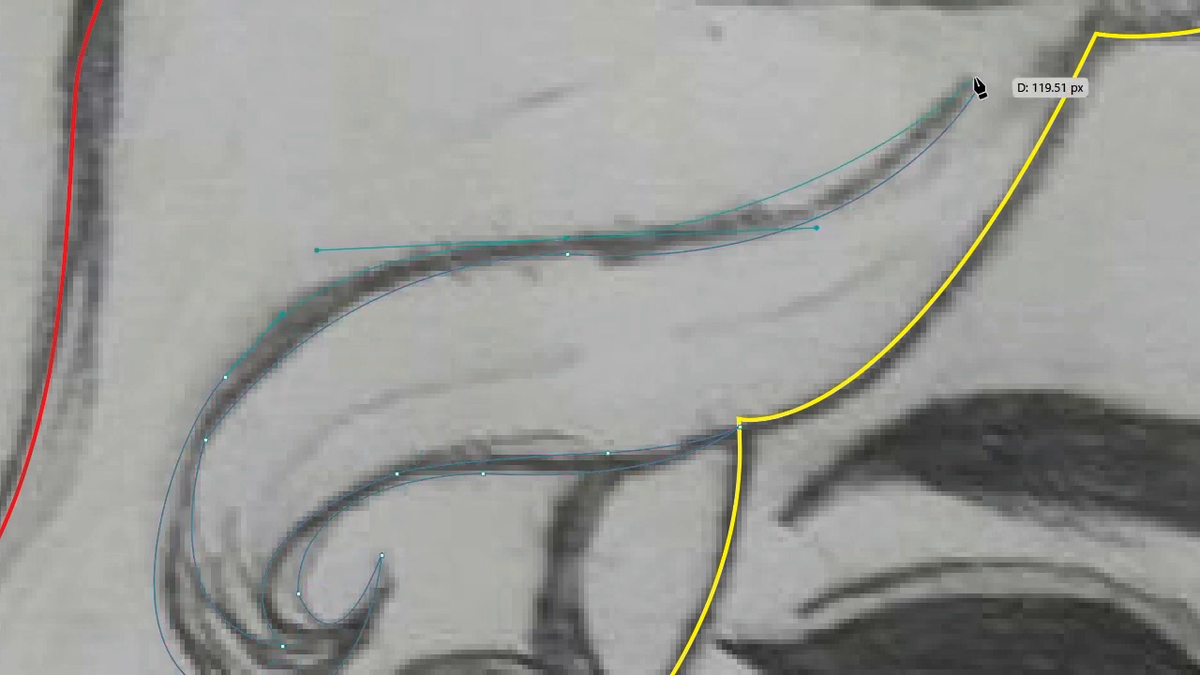
pyautogui.scroll(3, 975, 84)
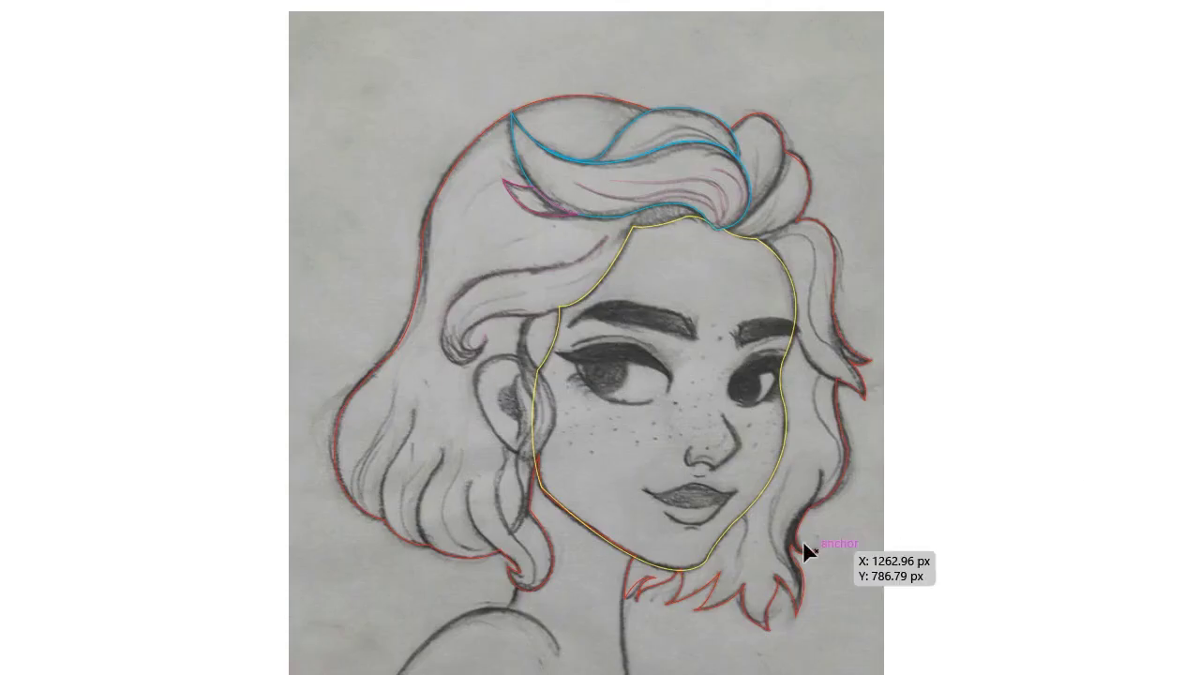
pyautogui.scroll(5, 666, 225)
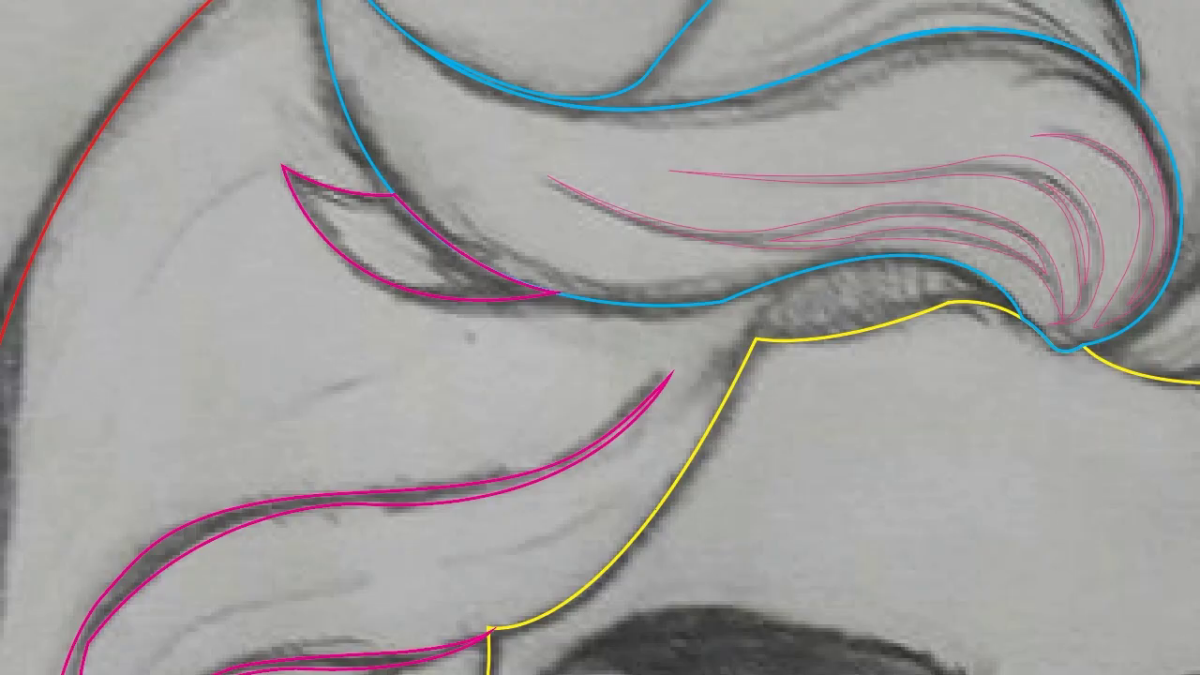
pyautogui.keyDown('shift'); pyautogui.click(1035, 172); pyautogui.keyUp('shift')
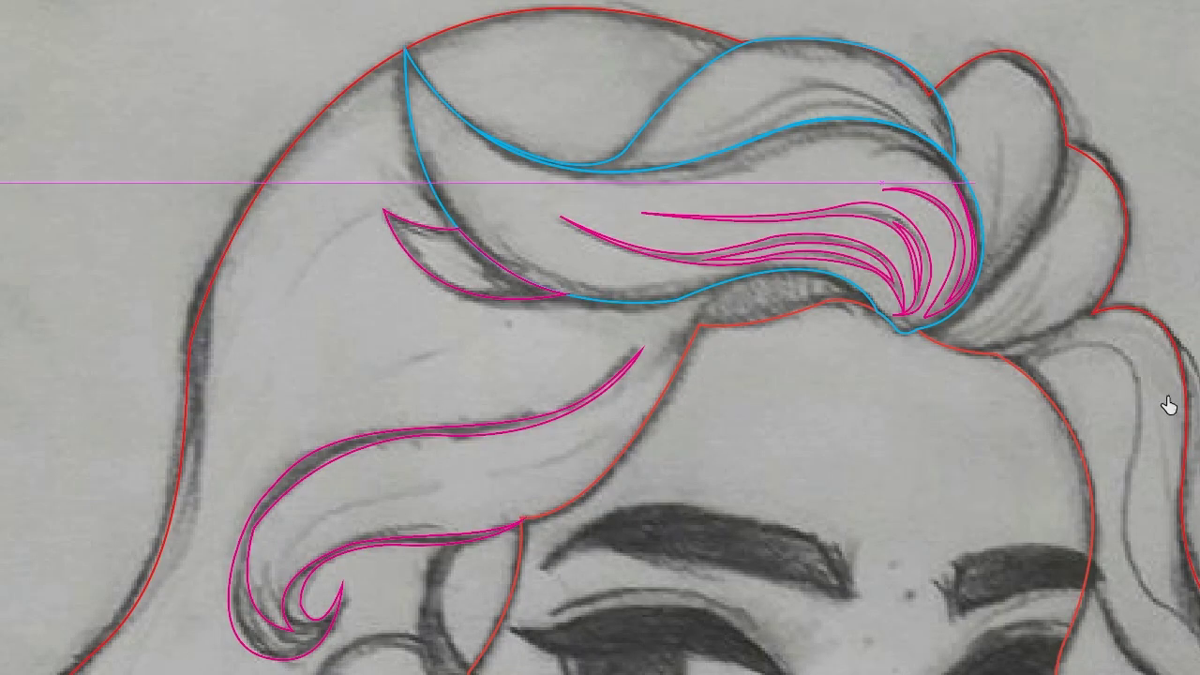
# Step: Draw a closed red strand shape along the top curl
pyautogui.click(939, 325)
pyautogui.moveTo(1060, 147); pyautogui.dragTo(1056, 218)
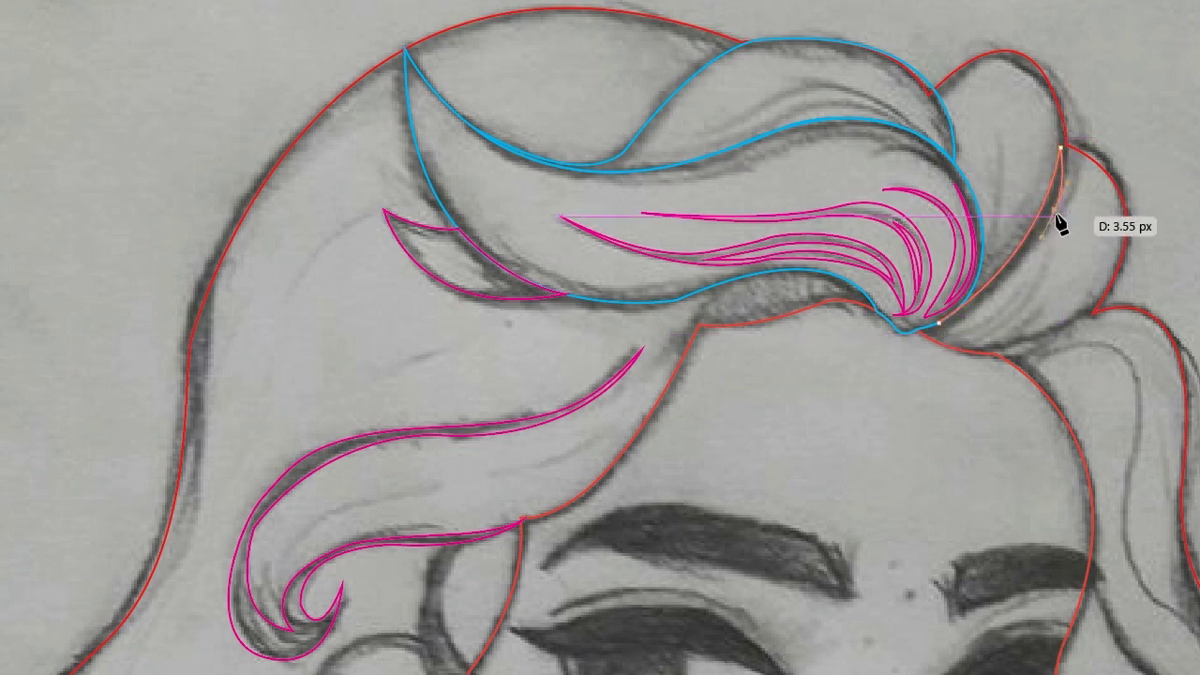
pyautogui.moveTo(939, 324); pyautogui.dragTo(935, 337)
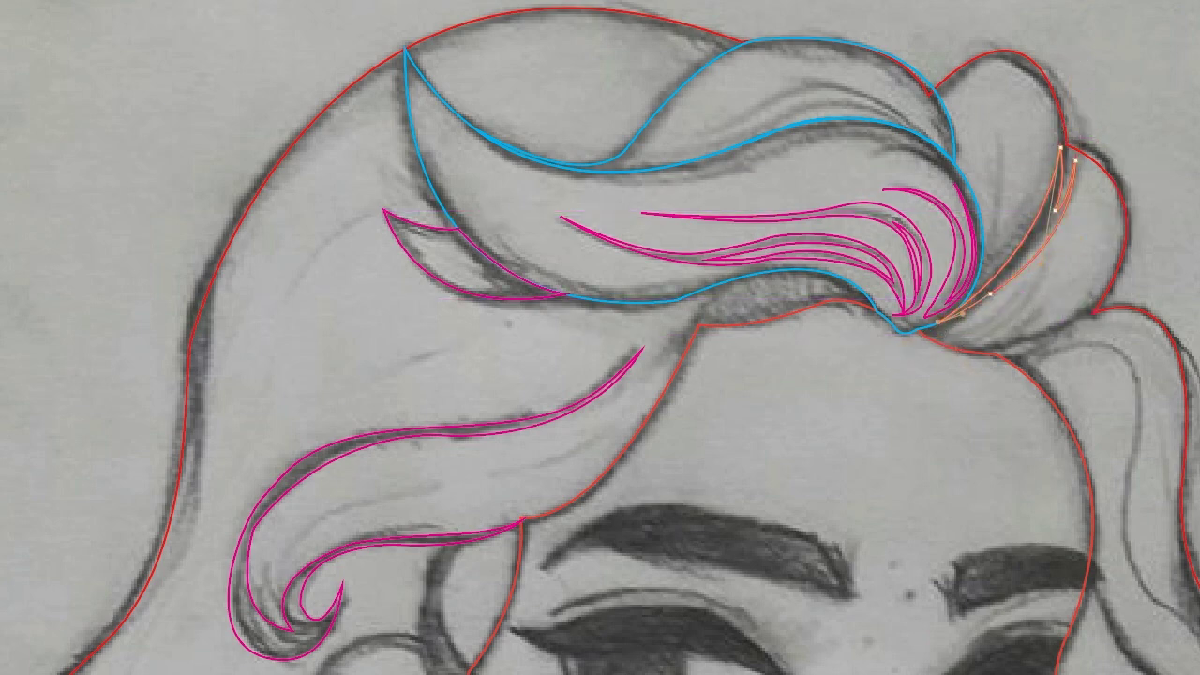
pyautogui.scroll(-2, 600, 338)
pyautogui.scroll(-3, 983, 237)
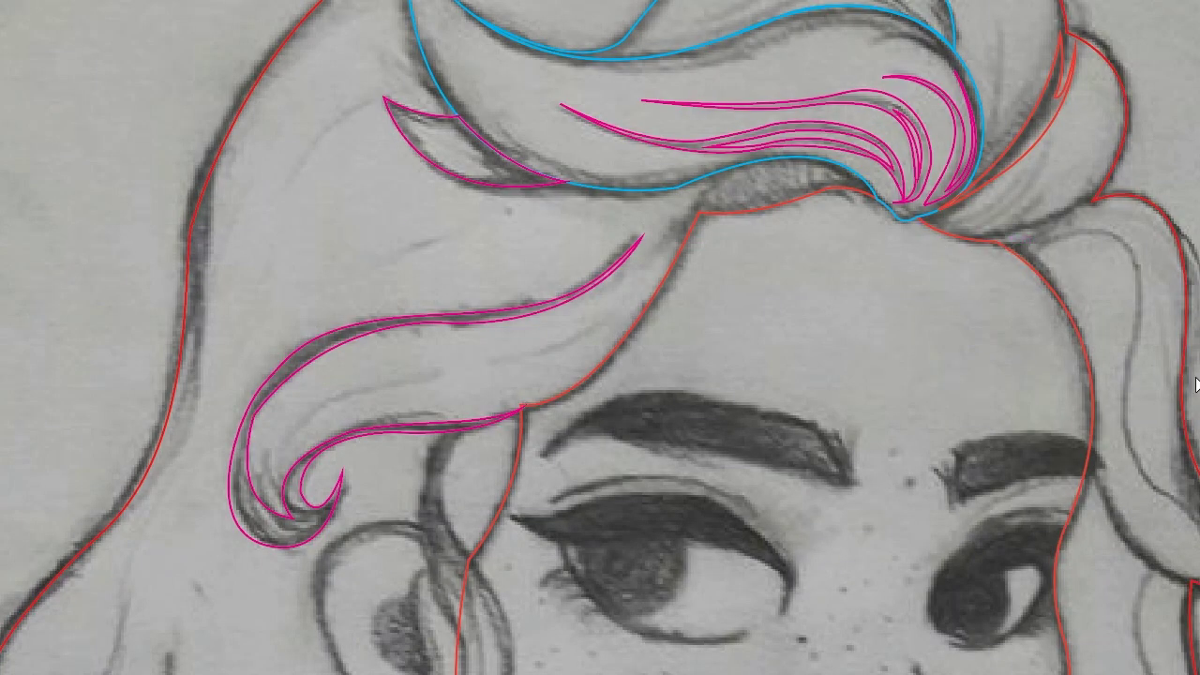
pyautogui.scroll(5, 1055, 227)
# Step: Draw a curved strand beside the top knot following the sketch line
pyautogui.click(691, 290)
pyautogui.moveTo(553, 428); pyautogui.dragTo(416, 426)
pyautogui.click(691, 336)
pyautogui.moveTo(812, 349); pyautogui.dragTo(960, 225)
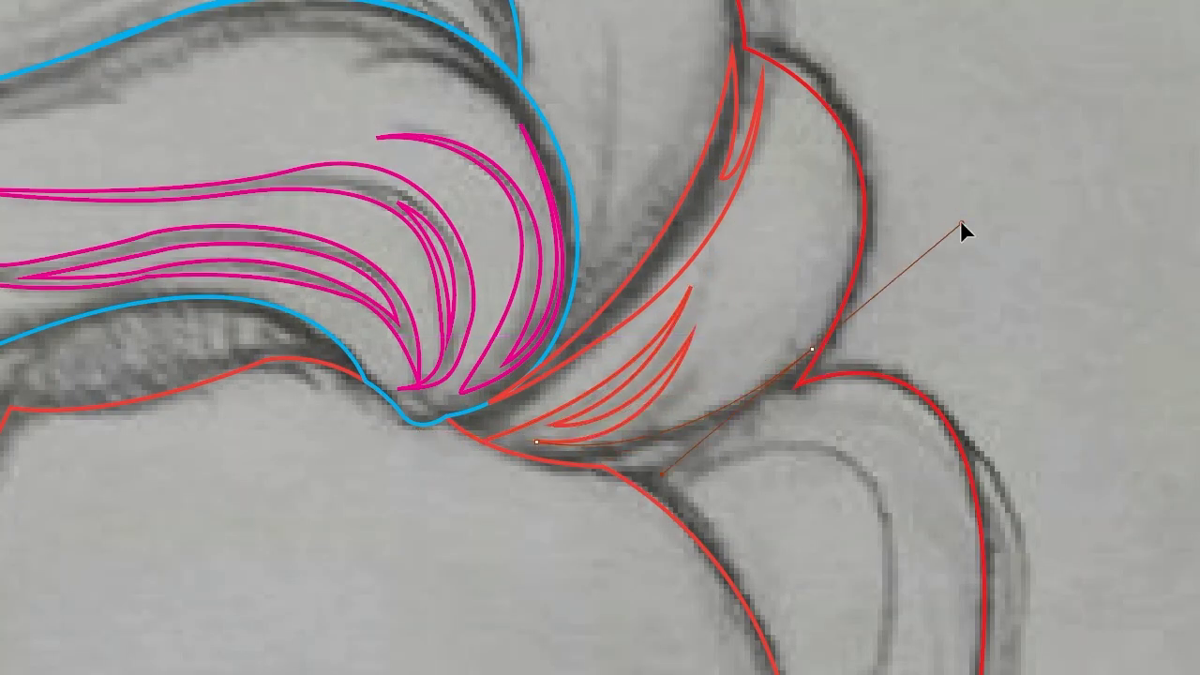
pyautogui.moveTo(506, 474); pyautogui.dragTo(683, 522)
pyautogui.scroll(-5, 1041, 245)
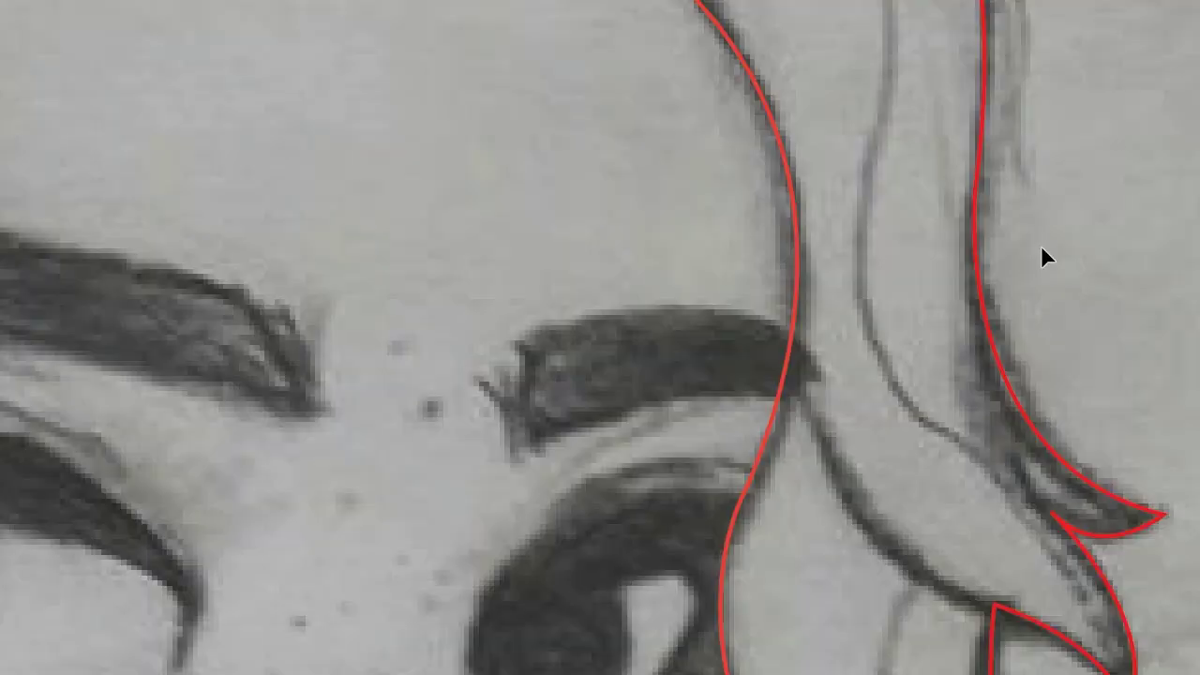
pyautogui.scroll(-6, 1028, 433)
pyautogui.scroll(-9, 1085, 140)
pyautogui.scroll(10, 1085, 140)
# Step: Draw a strand down the right-side hair, undo a misstep, and close the shape
pyautogui.click(676, 169)
pyautogui.moveTo(877, 174); pyautogui.dragTo(930, 273)
pyautogui.moveTo(957, 662); pyautogui.dragTo(992, 674)
pyautogui.scroll(-5, 1050, 574)
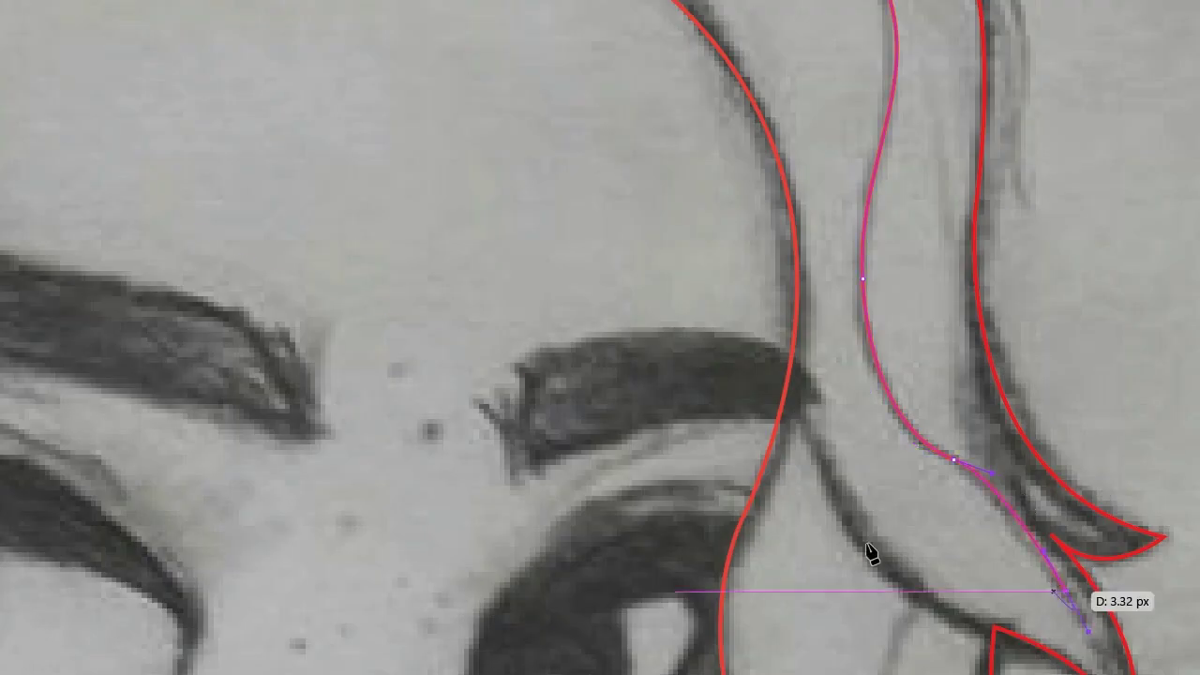
pyautogui.press('Escape')
pyautogui.scroll(5, 1038, 293)
pyautogui.scroll(-1, 910, 291)
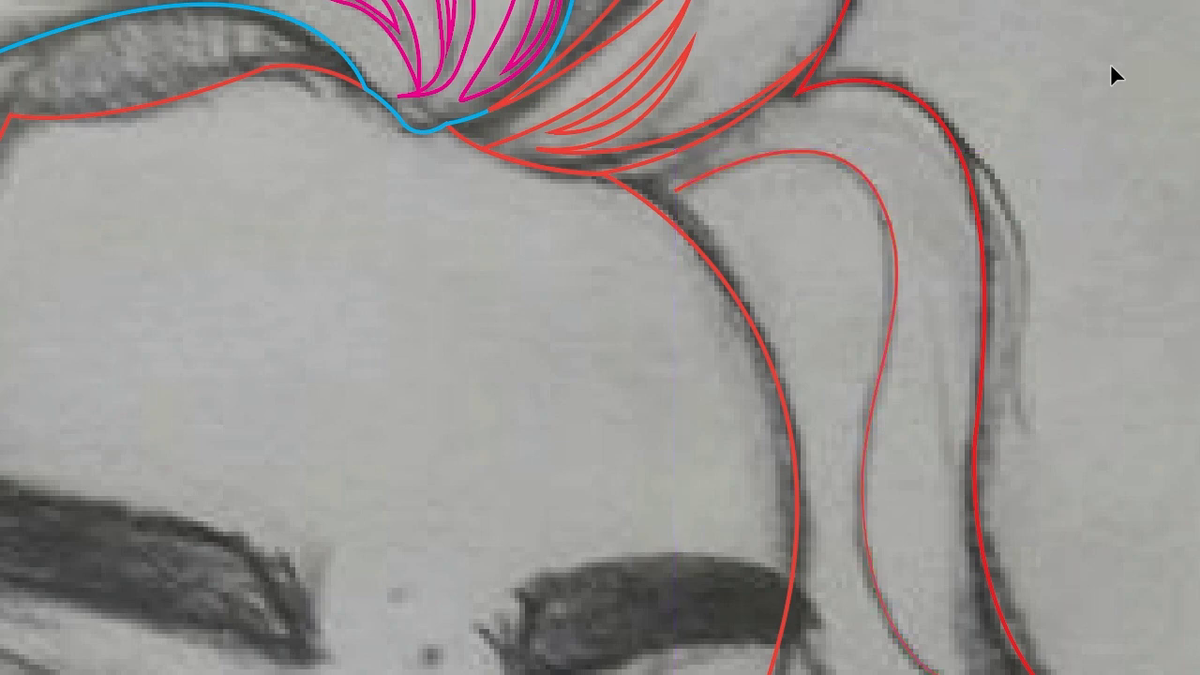
pyautogui.scroll(-1, 1111, 66)
pyautogui.hotkey('ctrl', 'z')
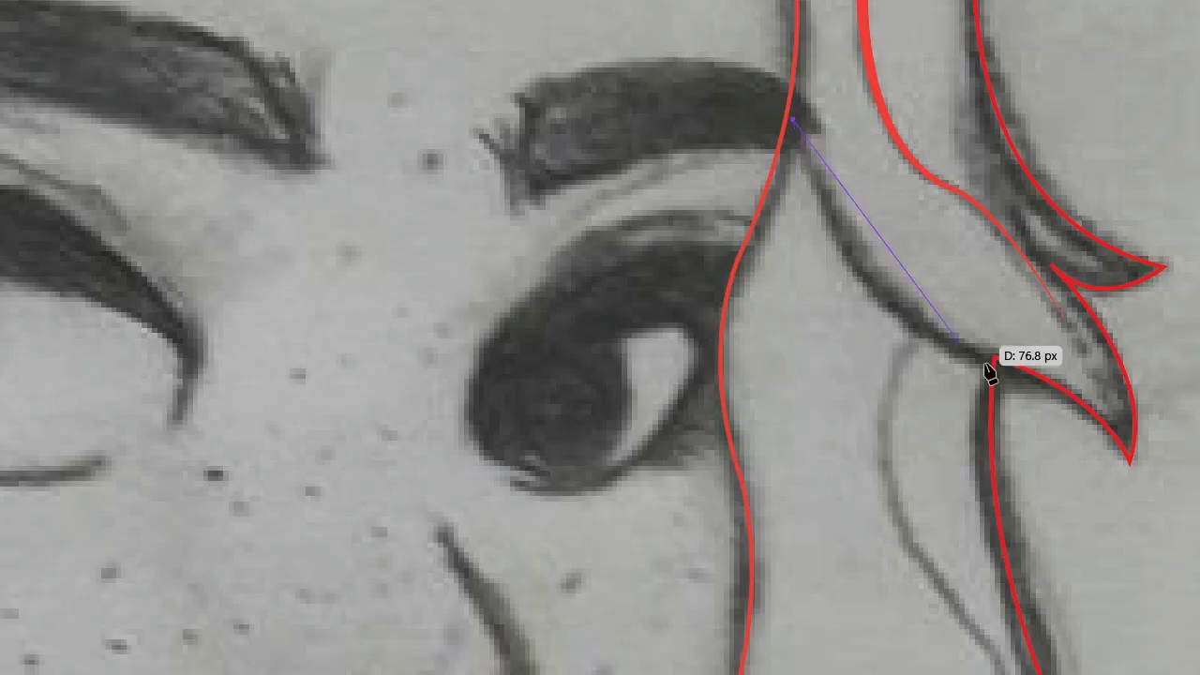
pyautogui.click(989, 369)
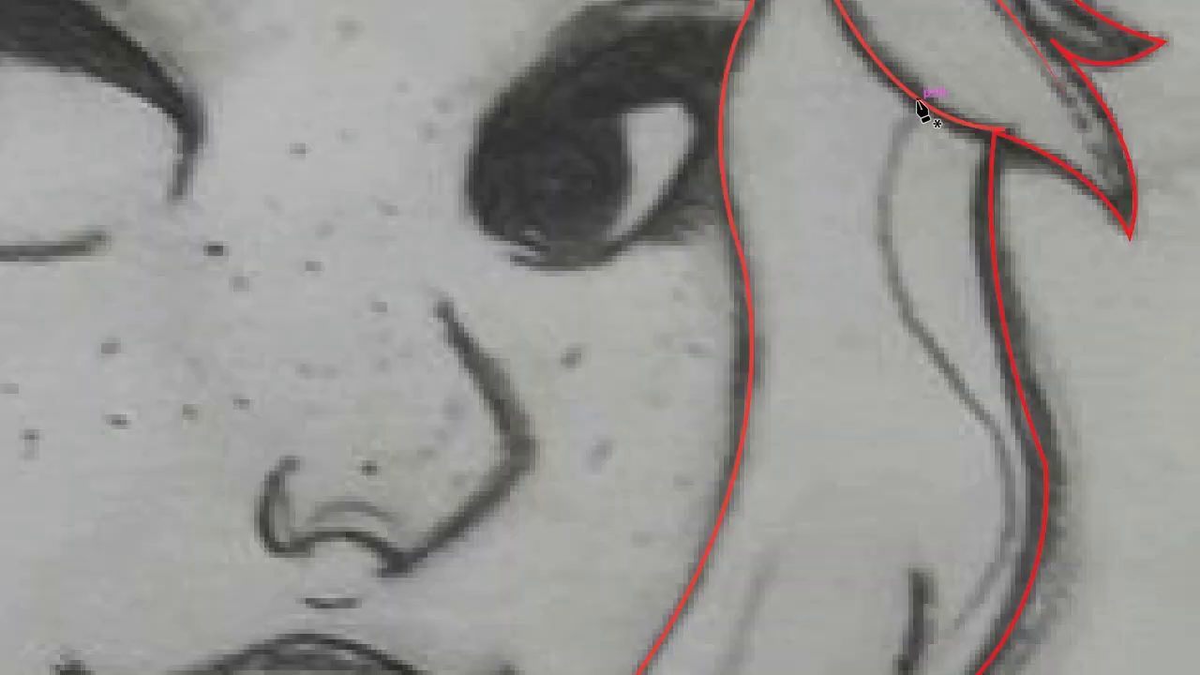
pyautogui.scroll(-5, 951, 649)
pyautogui.scroll(-3, 848, 192)
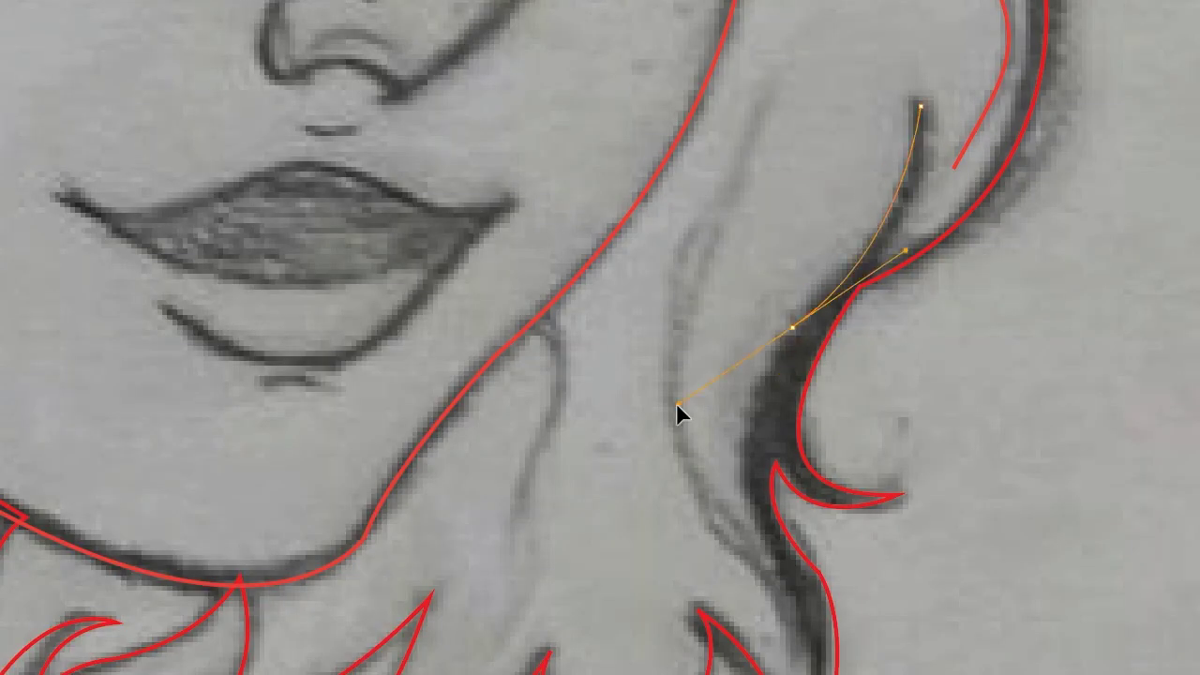
# Step: Draw two curved strands running down beside the neck
pyautogui.moveTo(725, 153); pyautogui.dragTo(803, 81)
pyautogui.moveTo(622, 510); pyautogui.dragTo(688, 510)
pyautogui.moveTo(787, 82); pyautogui.dragTo(785, 88)
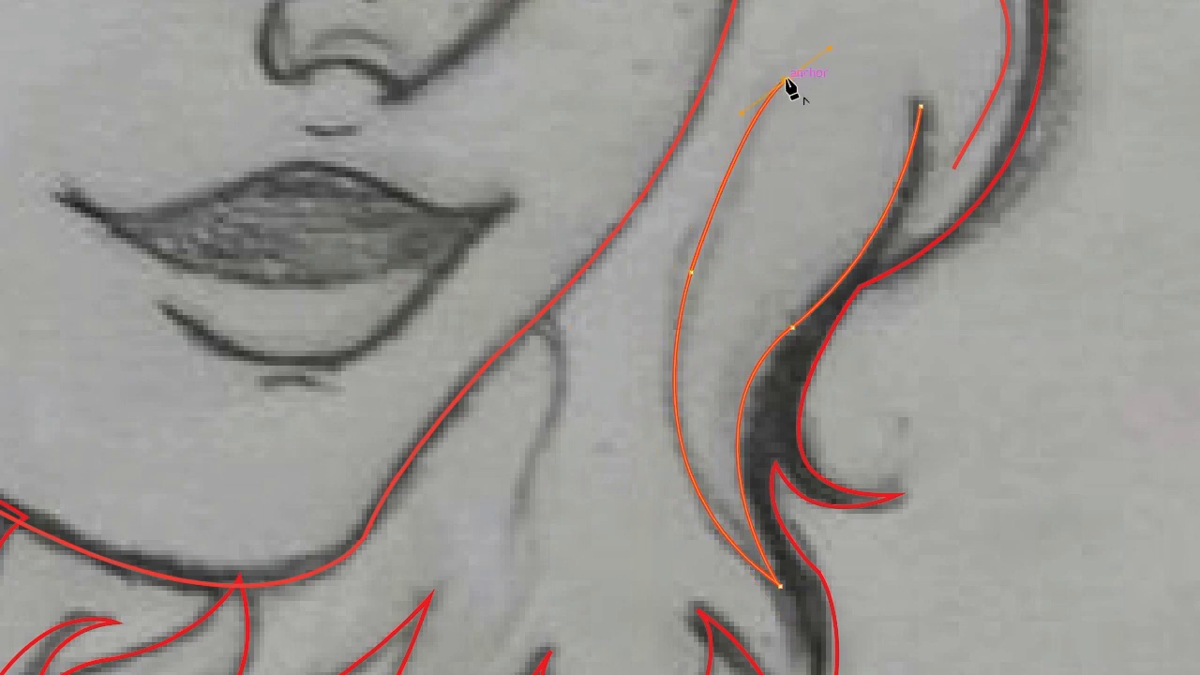
pyautogui.moveTo(694, 281); pyautogui.dragTo(719, 268)
pyautogui.moveTo(709, 509); pyautogui.dragTo(670, 477)
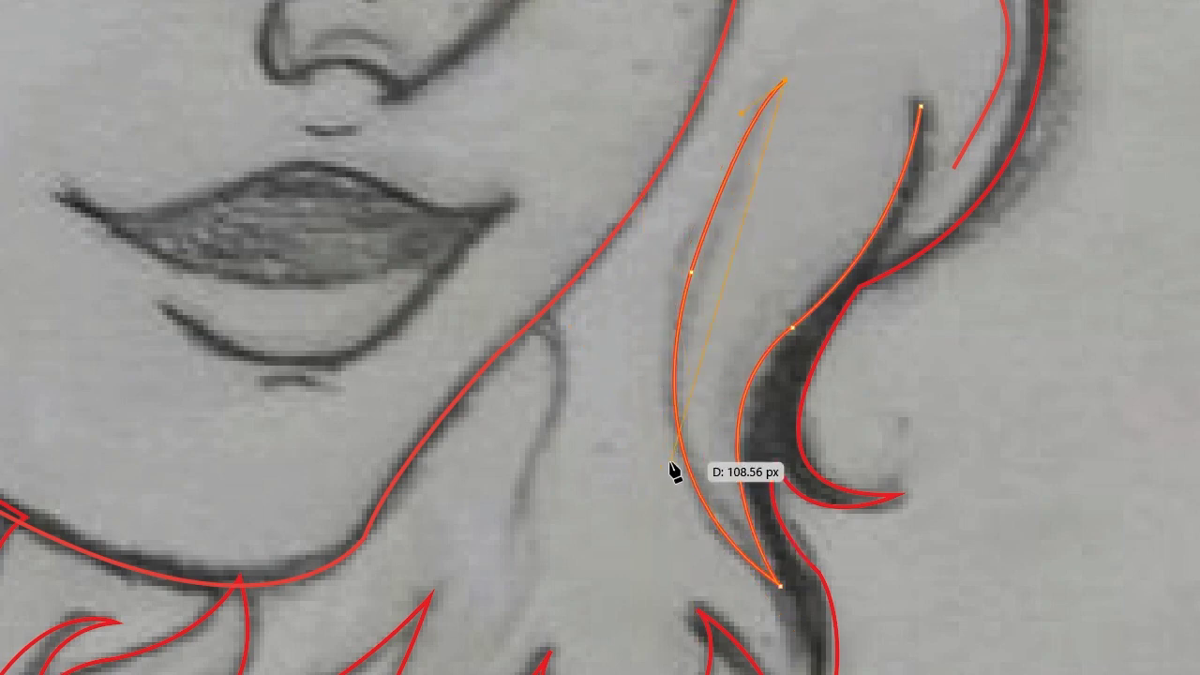
pyautogui.scroll(-1, 682, 476)
pyautogui.scroll(-4, 798, 549)
pyautogui.scroll(4, 764, 356)
pyautogui.moveTo(786, 514)
pyautogui.mouseDown()
pyautogui.moveTo(741, 394)
pyautogui.moveTo(724, 401)
pyautogui.mouseUp()
pyautogui.moveTo(806, 303); pyautogui.dragTo(838, 270)
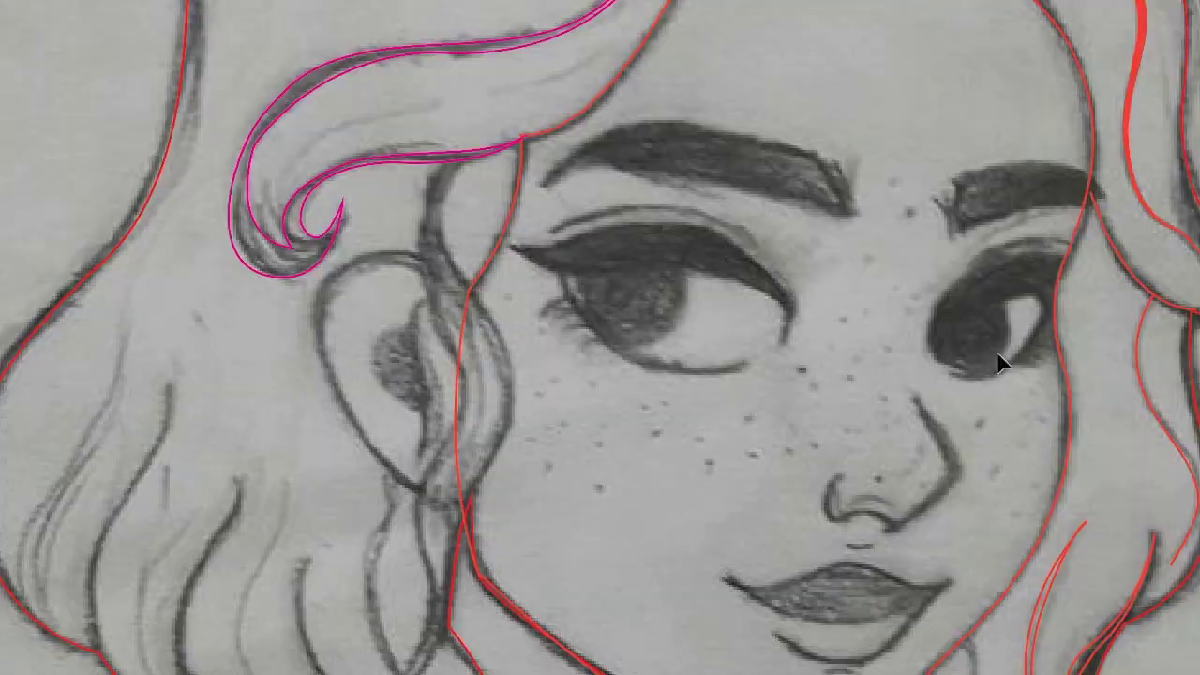
# Step: Trace the first two wavy red strand lines in the left-side hair below the ear
pyautogui.scroll(-3, 208, 452)
pyautogui.click(125, 213)
pyautogui.moveTo(75, 336); pyautogui.dragTo(31, 381)
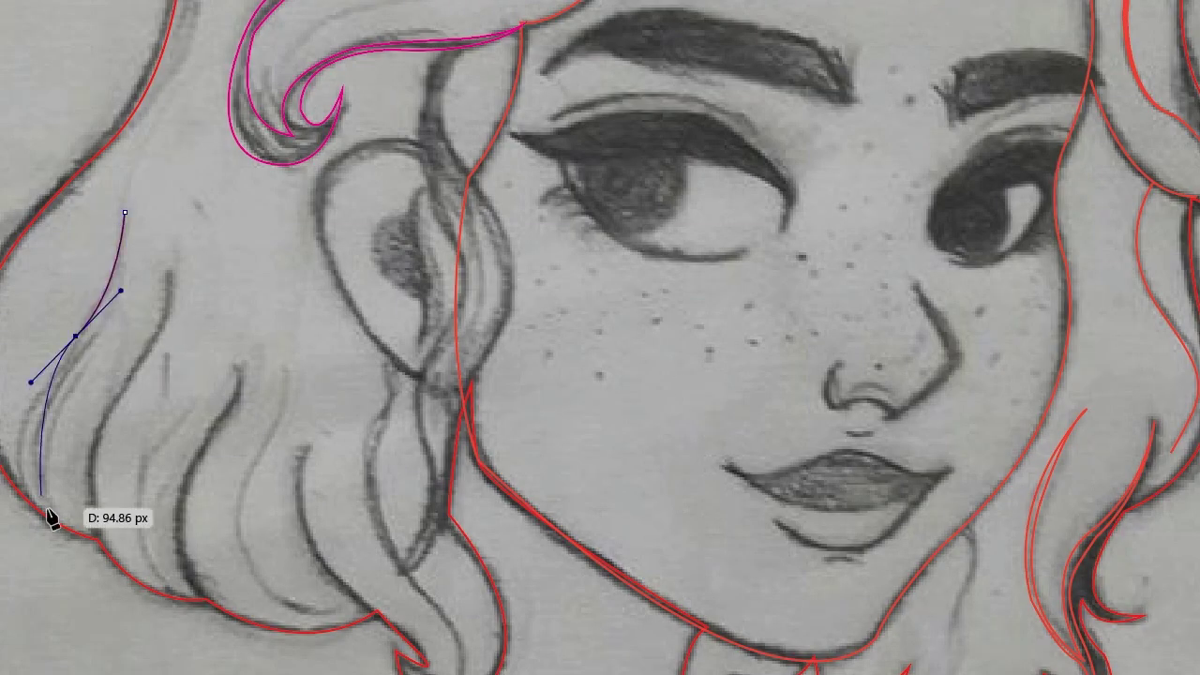
pyautogui.scroll(-3, 121, 121)
pyautogui.moveTo(21, 324); pyautogui.dragTo(41, 361)
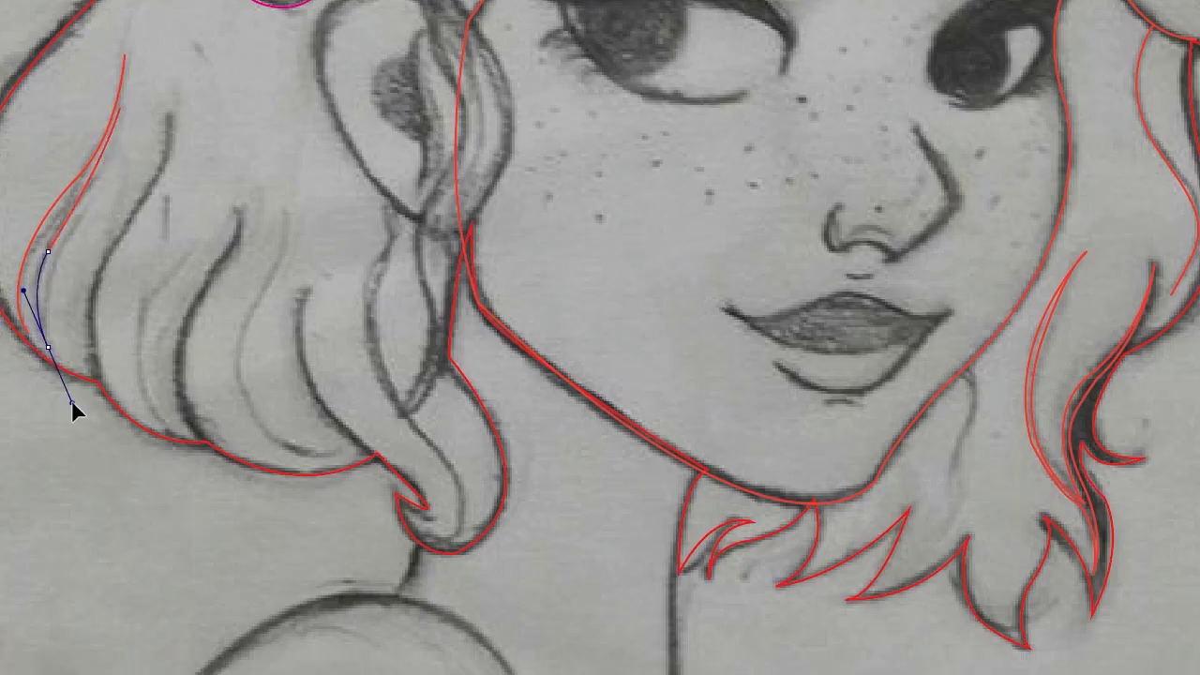
pyautogui.click(125, 54)
pyautogui.scroll(-2, 206, 40)
pyautogui.moveTo(98, 292); pyautogui.dragTo(329, 272)
pyautogui.scroll(2, 203, 260)
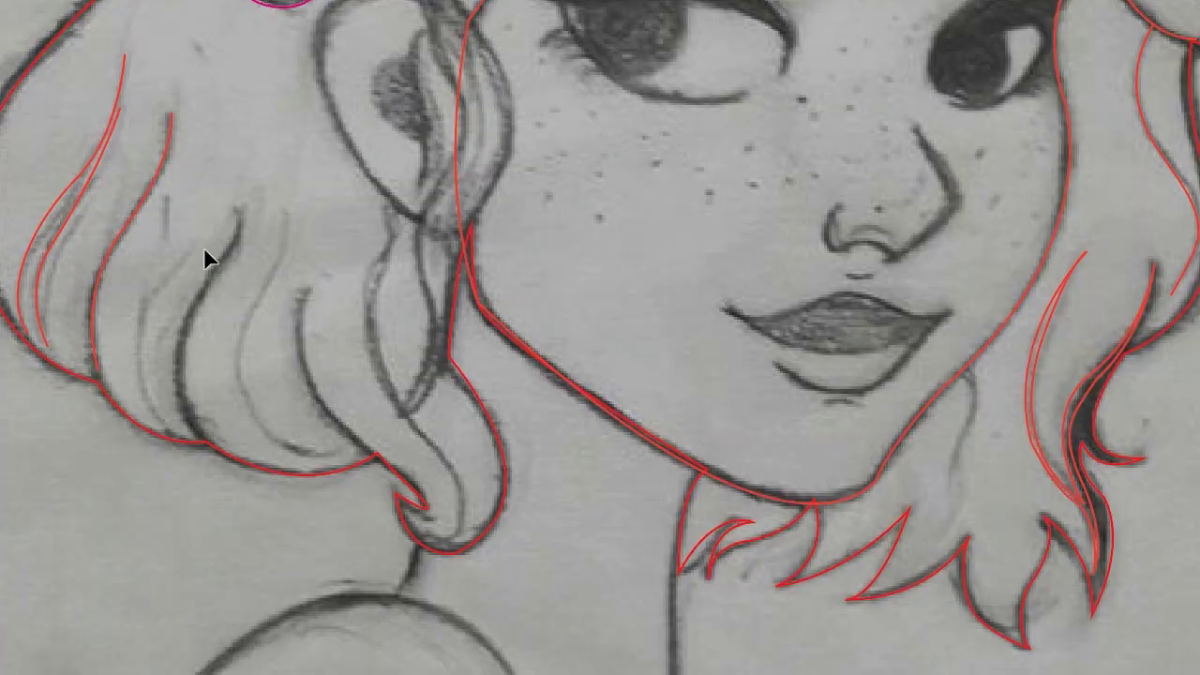
pyautogui.scroll(-1, 204, 260)
pyautogui.scroll(-2, 239, 447)
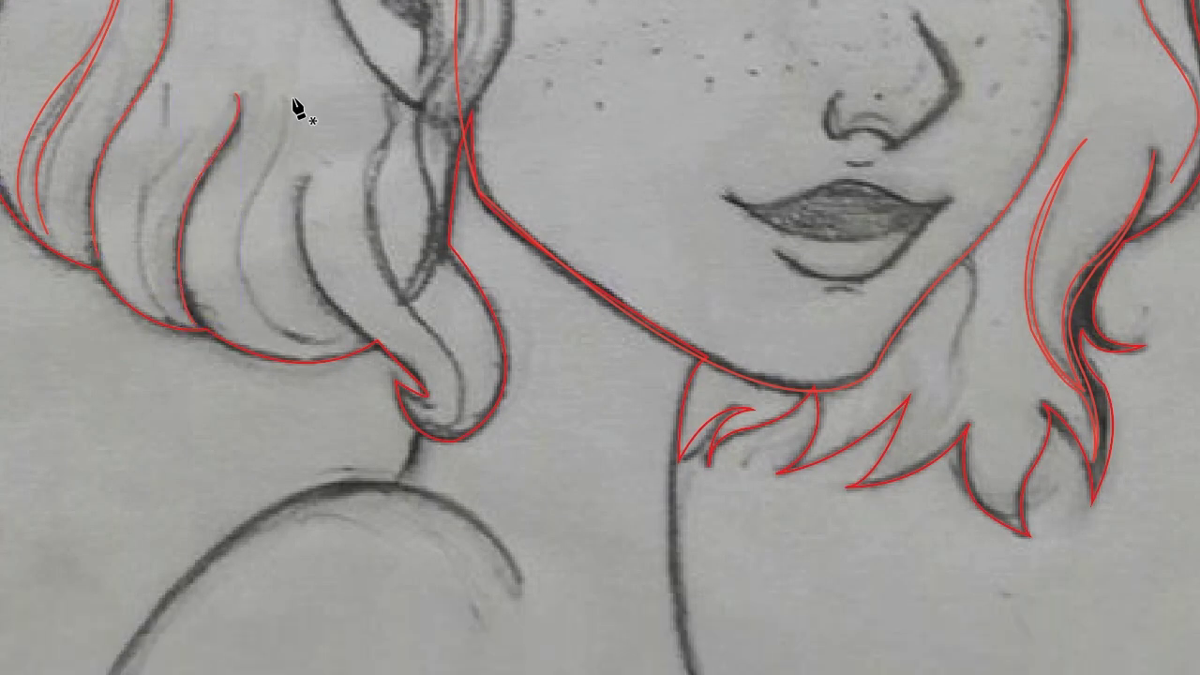
pyautogui.click(345, 341)
pyautogui.press('Escape')
# Step: Trace more red strand lines near the curl, starting another beside the cheek
pyautogui.click(302, 172)
pyautogui.moveTo(374, 337); pyautogui.dragTo(463, 407)
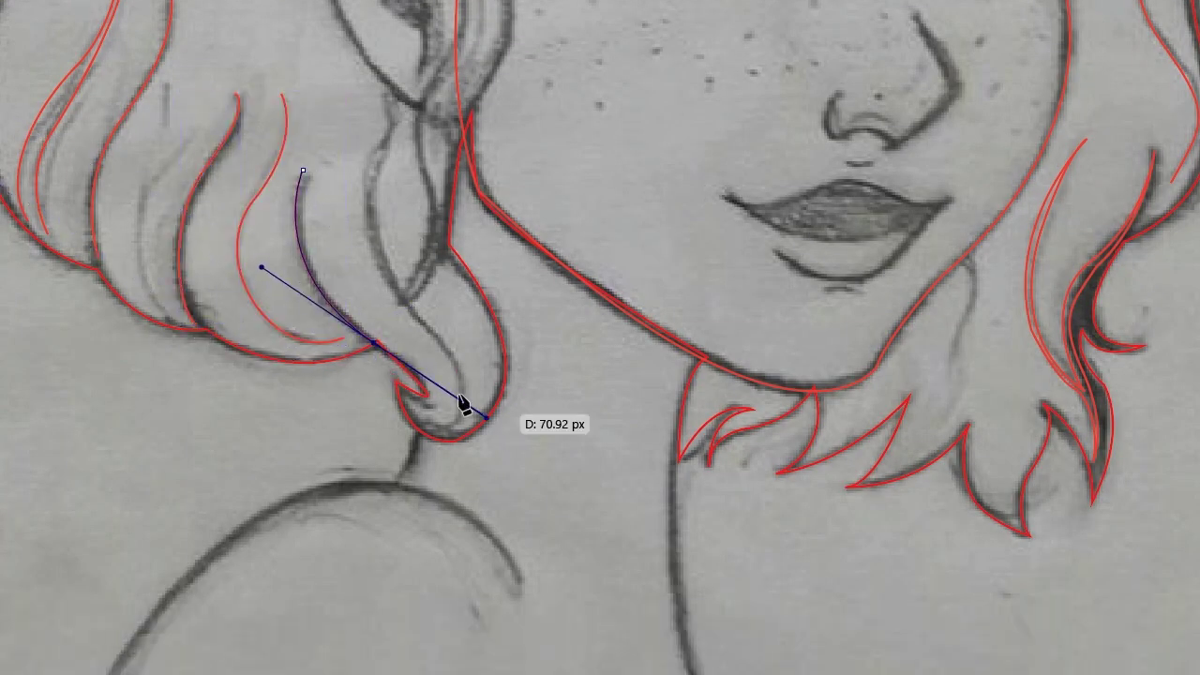
pyautogui.press('Escape')
pyautogui.scroll(4, 308, 451)
pyautogui.scroll(-2, 344, 328)
pyautogui.moveTo(387, 237); pyautogui.dragTo(373, 322)
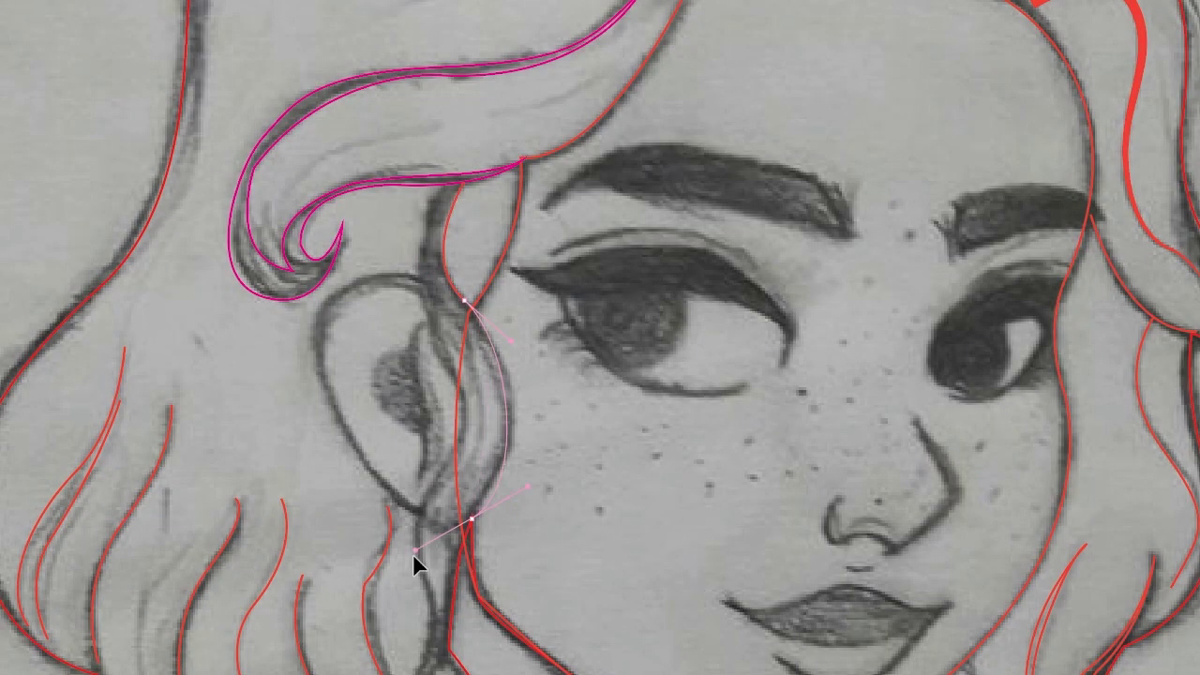
# Step: Finish the strand beside the cheek and outline the right eyebrow as a closed shape
pyautogui.moveTo(427, 588); pyautogui.dragTo(413, 540)
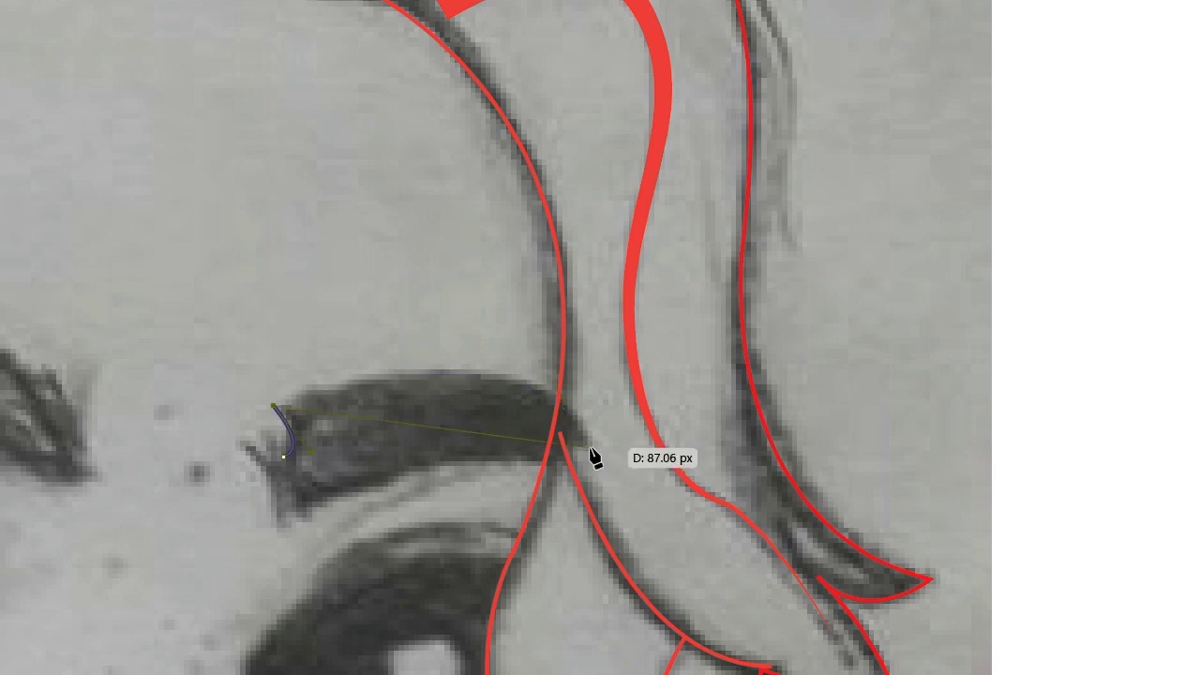
pyautogui.click(591, 450)
pyautogui.click(304, 517)
pyautogui.click(279, 540)
pyautogui.click(286, 469)
pyautogui.click(272, 405)
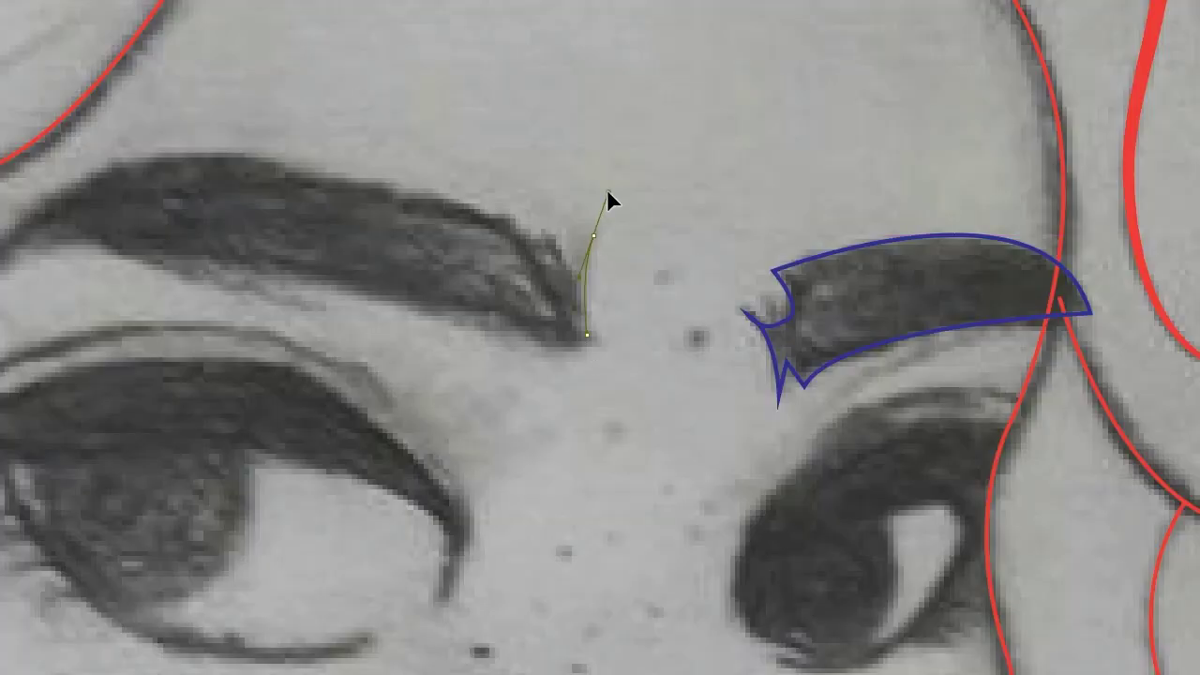
# Step: Outline the other eyebrow as a closed curved shape
pyautogui.moveTo(607, 197); pyautogui.dragTo(582, 298)
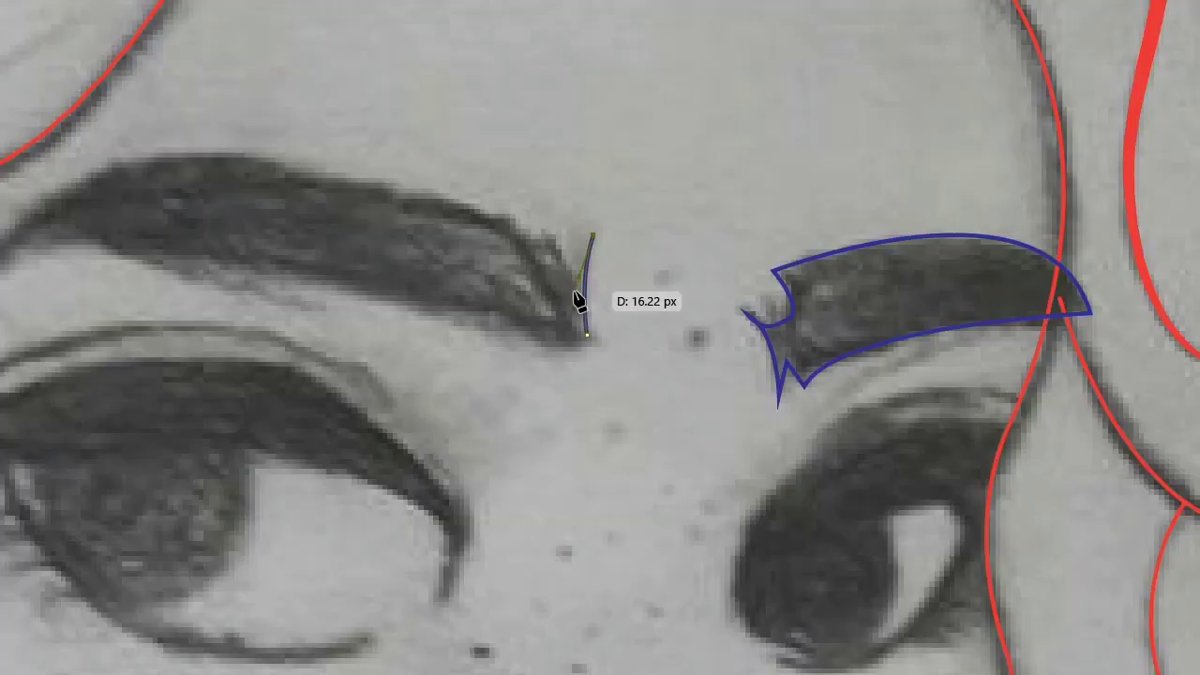
pyautogui.click(11, 299)
pyautogui.moveTo(72, 243); pyautogui.dragTo(116, 247)
pyautogui.moveTo(309, 307); pyautogui.dragTo(171, 265)
pyautogui.click(587, 330)
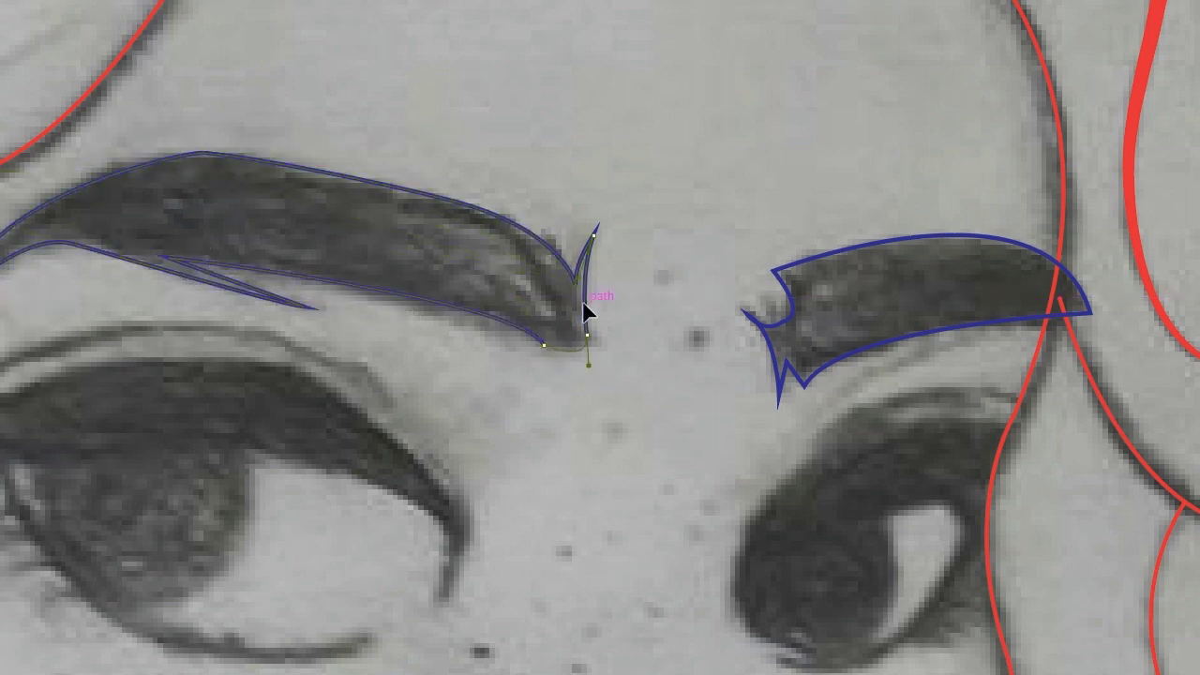
pyautogui.scroll(-3, 643, 314)
pyautogui.scroll(-2, 483, 466)
# Step: Trace the left eye's upper lid and outer corner, redoing the lower-lid curve
pyautogui.click(14, 253)
pyautogui.moveTo(276, 254); pyautogui.dragTo(343, 273)
pyautogui.click(444, 320)
pyautogui.moveTo(350, 434)
pyautogui.mouseDown()
pyautogui.moveTo(243, 441)
pyautogui.moveTo(13, 260)
pyautogui.mouseUp()
pyautogui.hotkey('ctrl', 'z')
pyautogui.moveTo(204, 433); pyautogui.dragTo(65, 391)
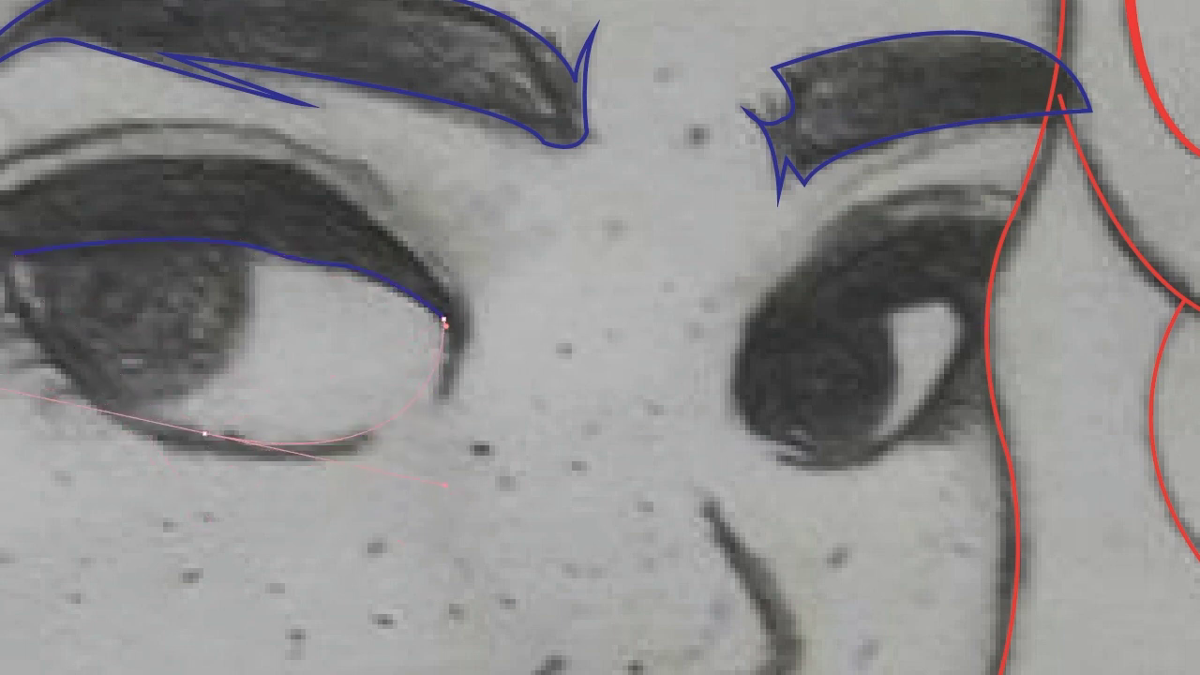
# Step: Close the left eye outline and trace the lower lash line with a curled lash
pyautogui.click(14, 253)
pyautogui.keyDown('ctrl'); pyautogui.click(459, 333); pyautogui.keyUp('ctrl')
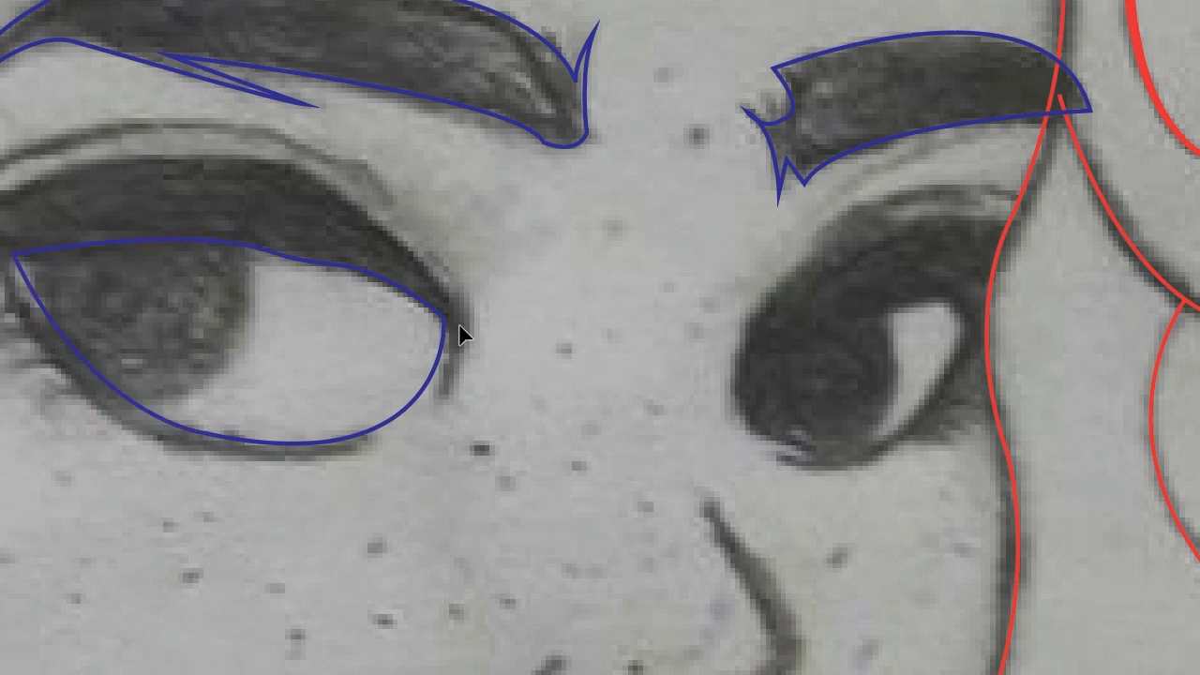
pyautogui.scroll(-2, 76, 231)
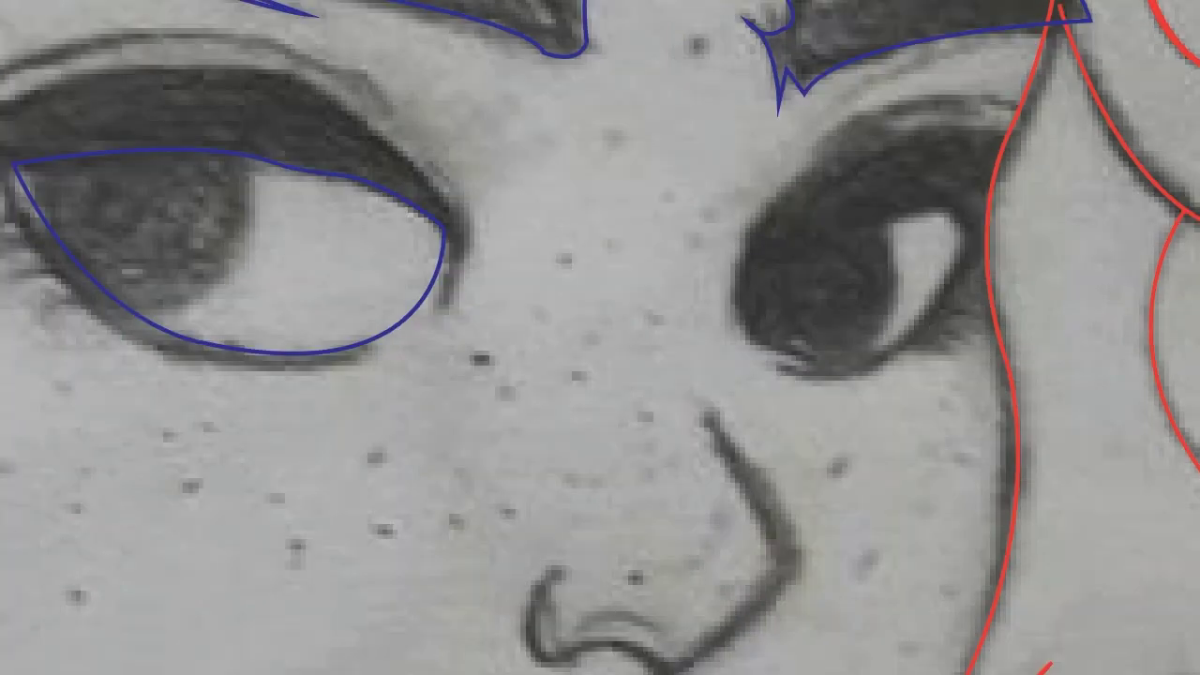
pyautogui.click(375, 342)
pyautogui.moveTo(156, 355)
pyautogui.mouseDown()
pyautogui.moveTo(27, 307)
pyautogui.moveTo(32, 276)
pyautogui.mouseUp()
pyautogui.moveTo(58, 338); pyautogui.dragTo(60, 341)
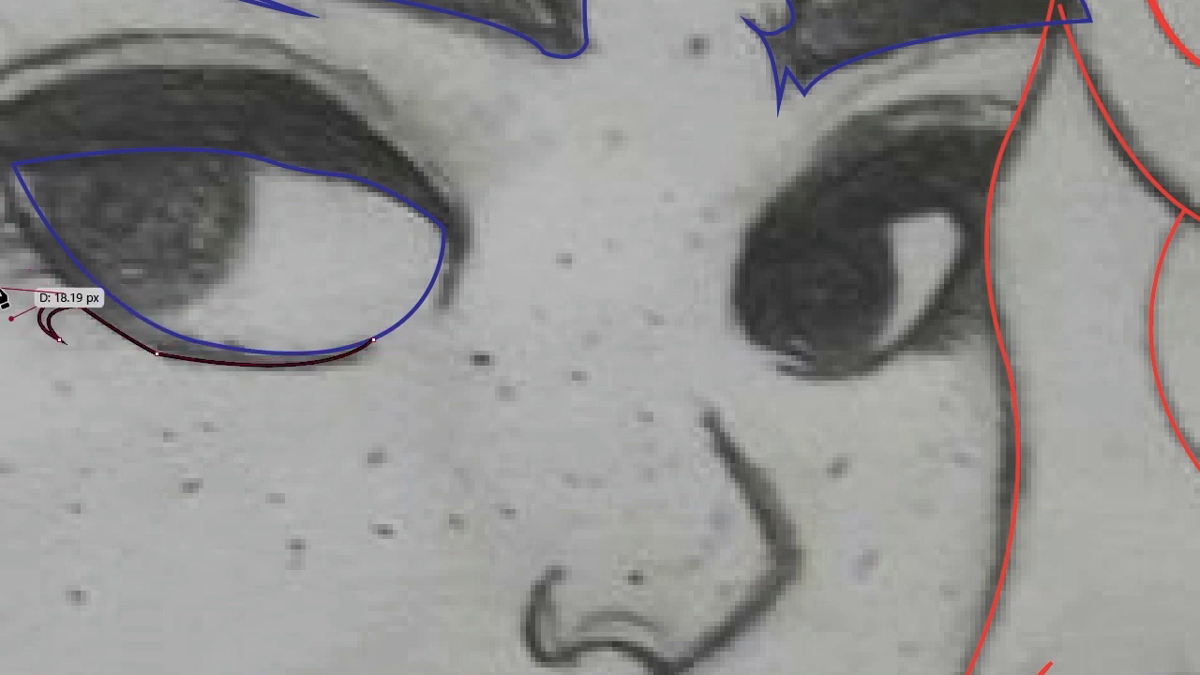
pyautogui.moveTo(63, 293); pyautogui.dragTo(39, 227)
pyautogui.moveTo(9, 266); pyautogui.dragTo(31, 237)
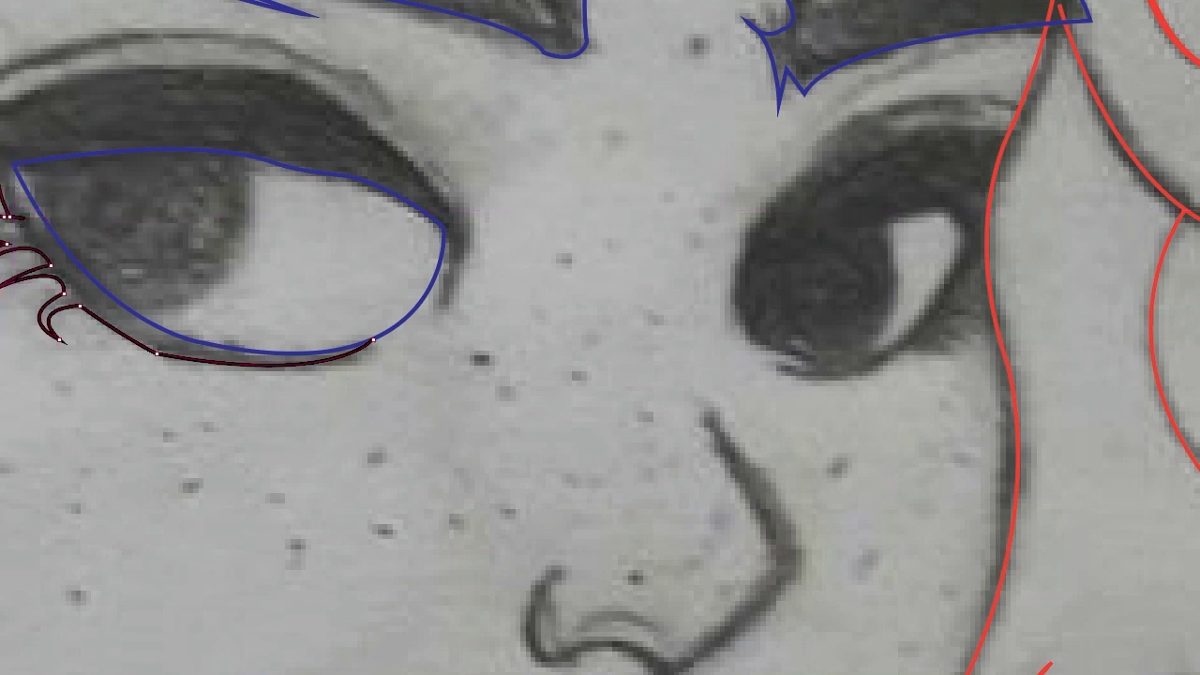
# Step: Draw the thick upper eyelid shape and a circle over the iris
pyautogui.click(447, 221)
pyautogui.moveTo(439, 319); pyautogui.dragTo(443, 293)
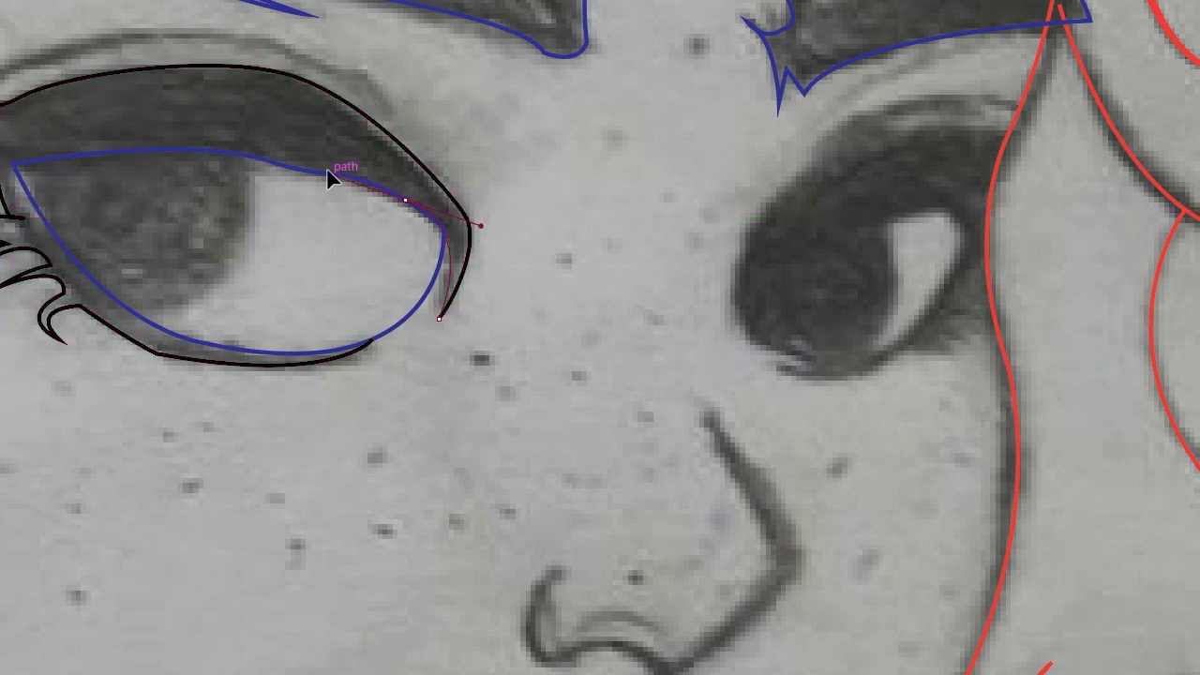
pyautogui.moveTo(319, 174); pyautogui.dragTo(295, 179)
pyautogui.moveTo(13, 165); pyautogui.dragTo(139, 261)
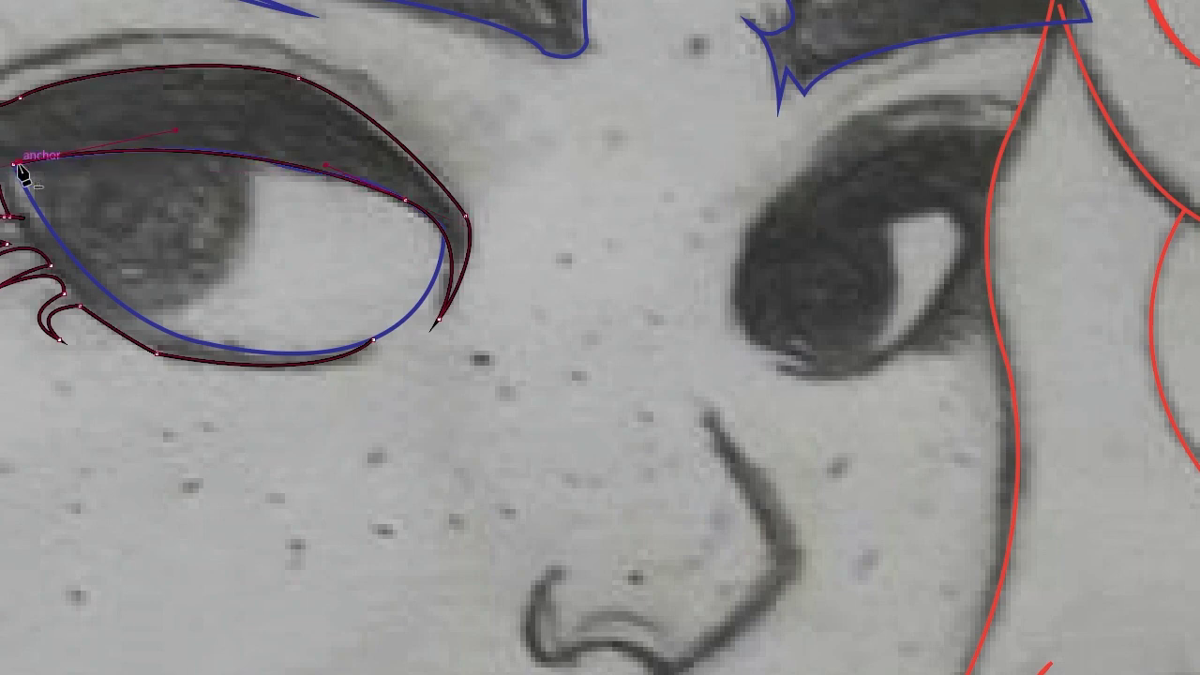
pyautogui.press('v')
pyautogui.click(670, 482)
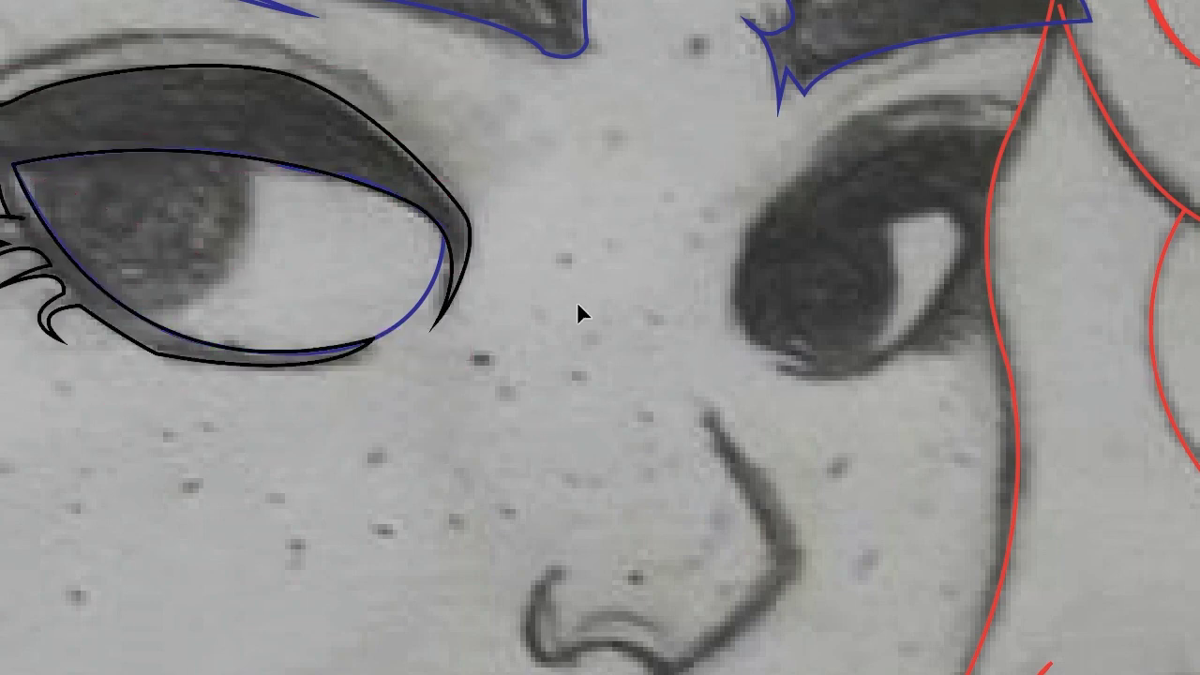
pyautogui.scroll(1, 578, 307)
pyautogui.moveTo(123, 237); pyautogui.dragTo(199, 321)
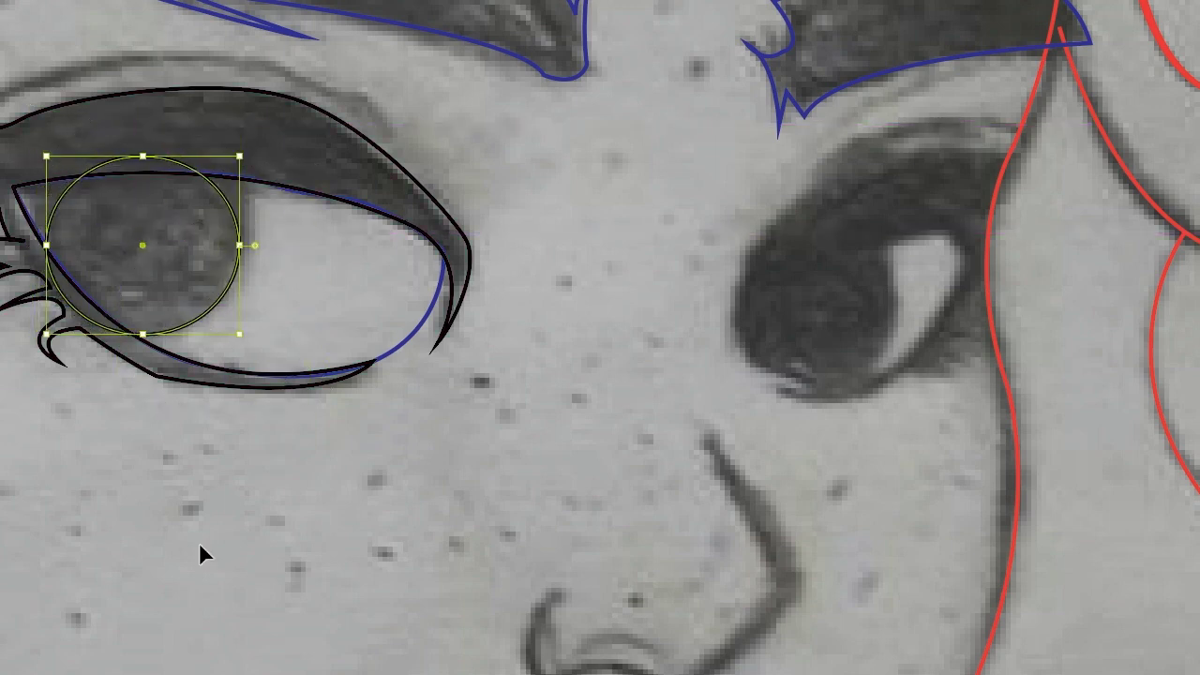
# Step: Fit the drawing in the window and trace the right eye's lower edge with zigzag lashes
pyautogui.scroll(-2, 200, 555)
pyautogui.hotkey('ctrl', '0')
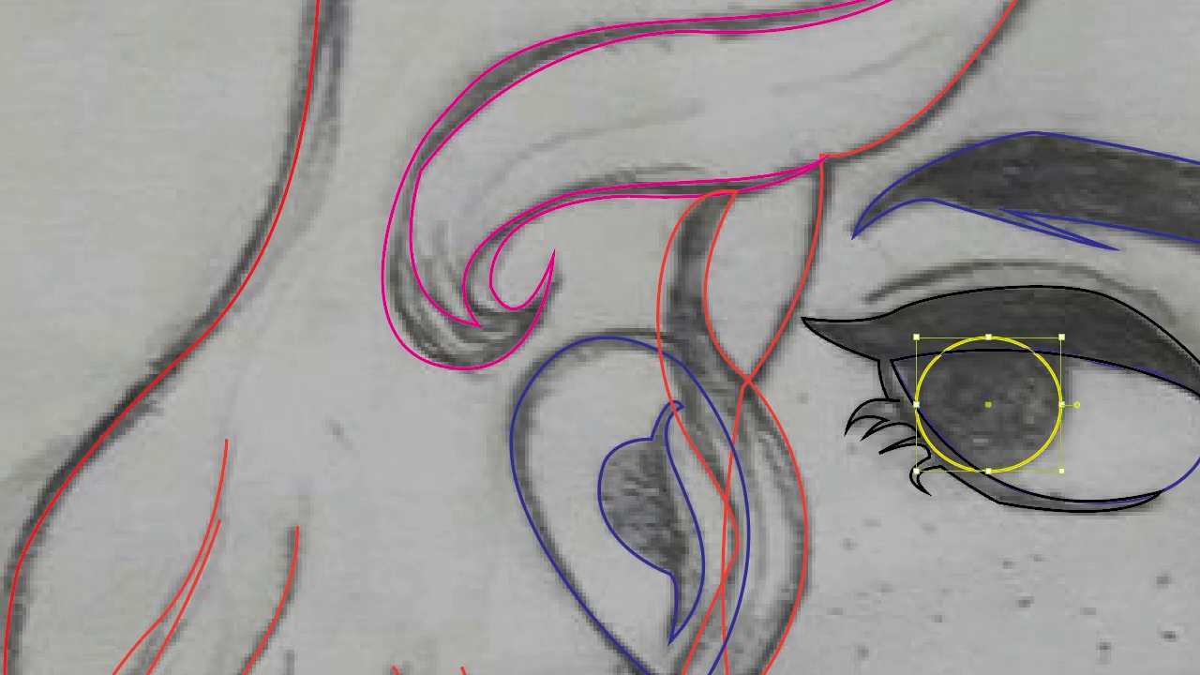
pyautogui.scroll(-2, 53, 199)
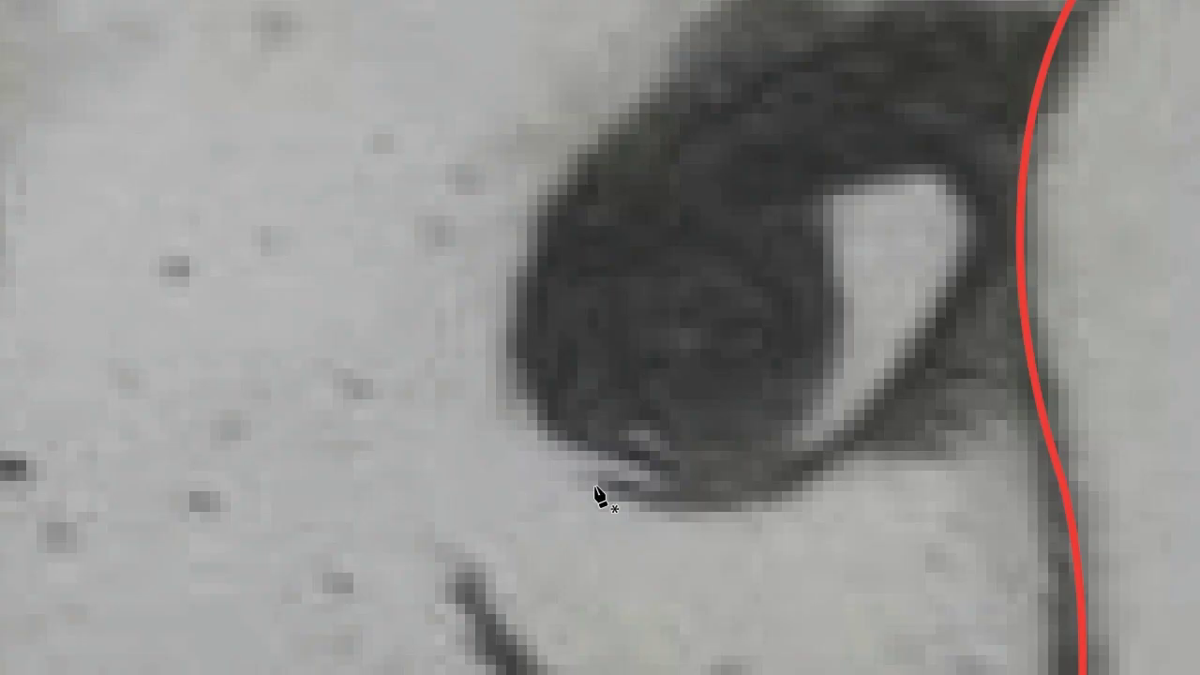
pyautogui.moveTo(857, 453); pyautogui.dragTo(940, 419)
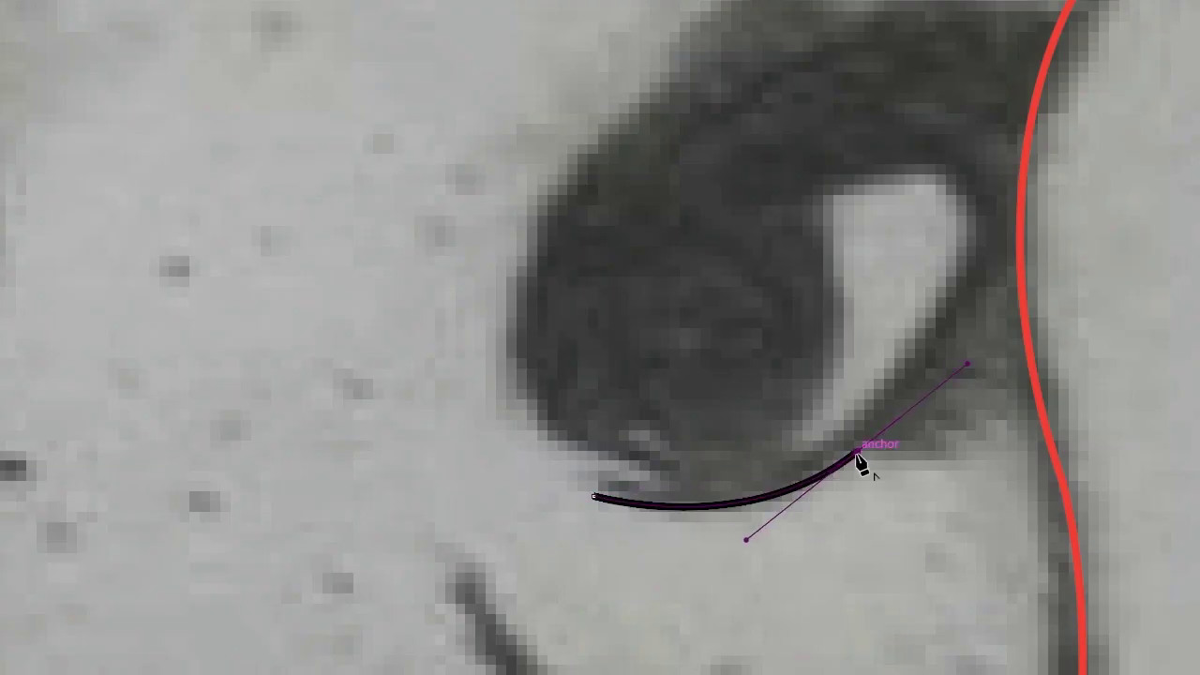
pyautogui.click(924, 436)
pyautogui.click(1027, 436)
pyautogui.click(1050, 411)
pyautogui.click(1036, 388)
pyautogui.moveTo(1029, 129); pyautogui.dragTo(1058, 32)
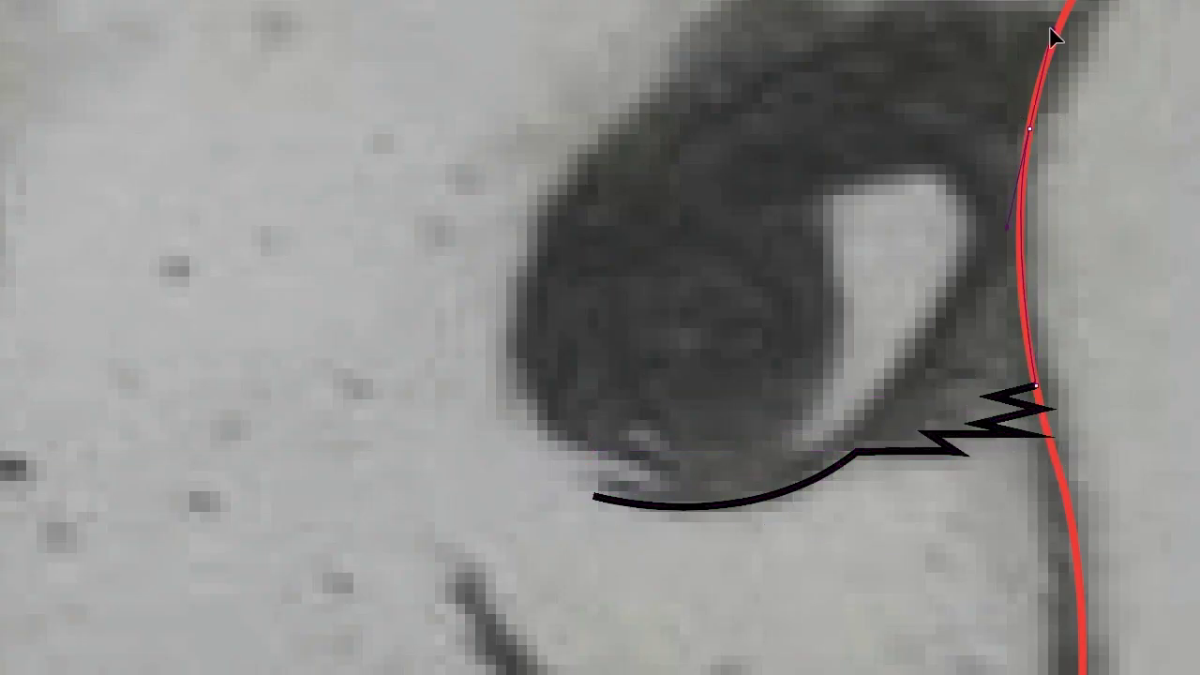
# Step: Add the top lash points and close the right eye shape
pyautogui.scroll(3, 1079, 167)
pyautogui.click(1072, 158)
pyautogui.click(829, 184)
pyautogui.click(1085, 129)
pyautogui.moveTo(675, 212)
pyautogui.mouseDown()
pyautogui.moveTo(586, 338)
pyautogui.moveTo(517, 477)
pyautogui.mouseUp()
pyautogui.moveTo(600, 623); pyautogui.dragTo(657, 643)
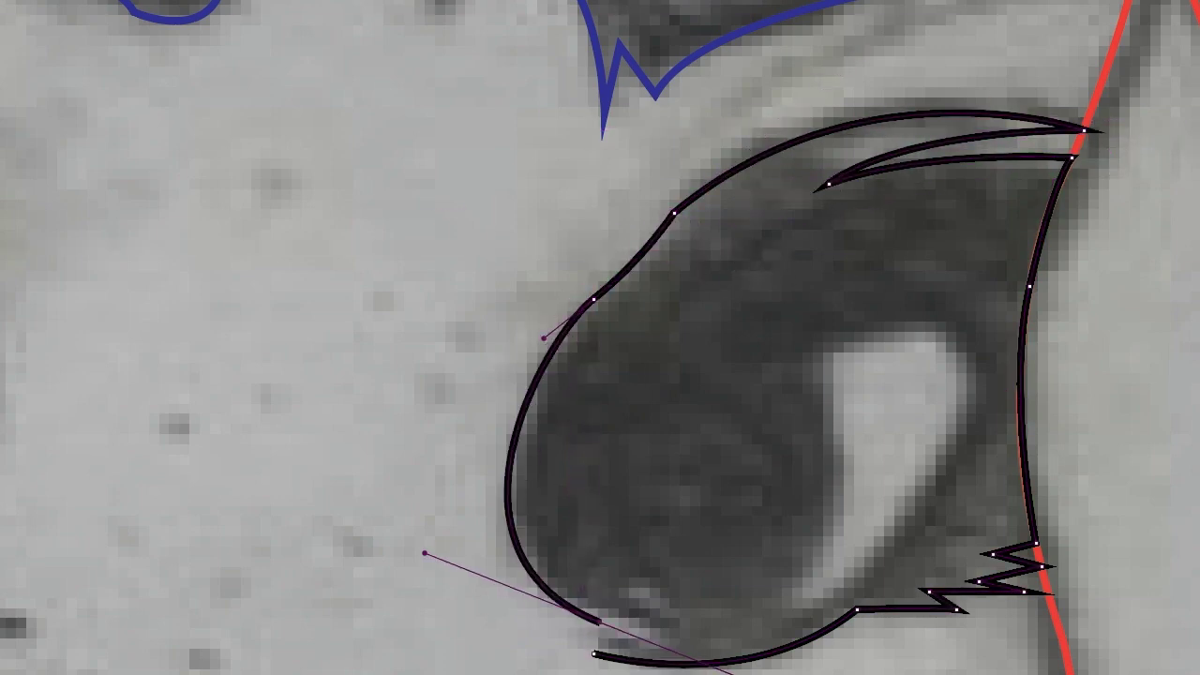
pyautogui.click(594, 654)
# Step: Trace the eye's white highlight as a closed shape
pyautogui.scroll(-2, 568, 603)
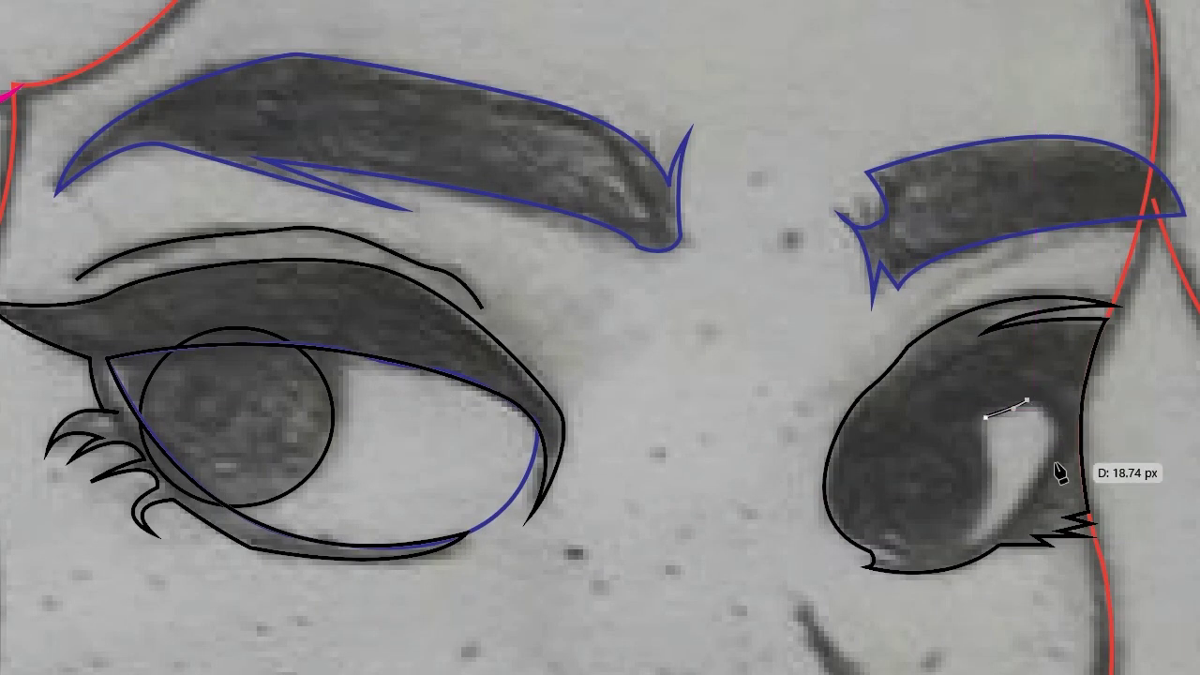
pyautogui.moveTo(967, 546); pyautogui.dragTo(981, 550)
pyautogui.moveTo(987, 417); pyautogui.dragTo(986, 421)
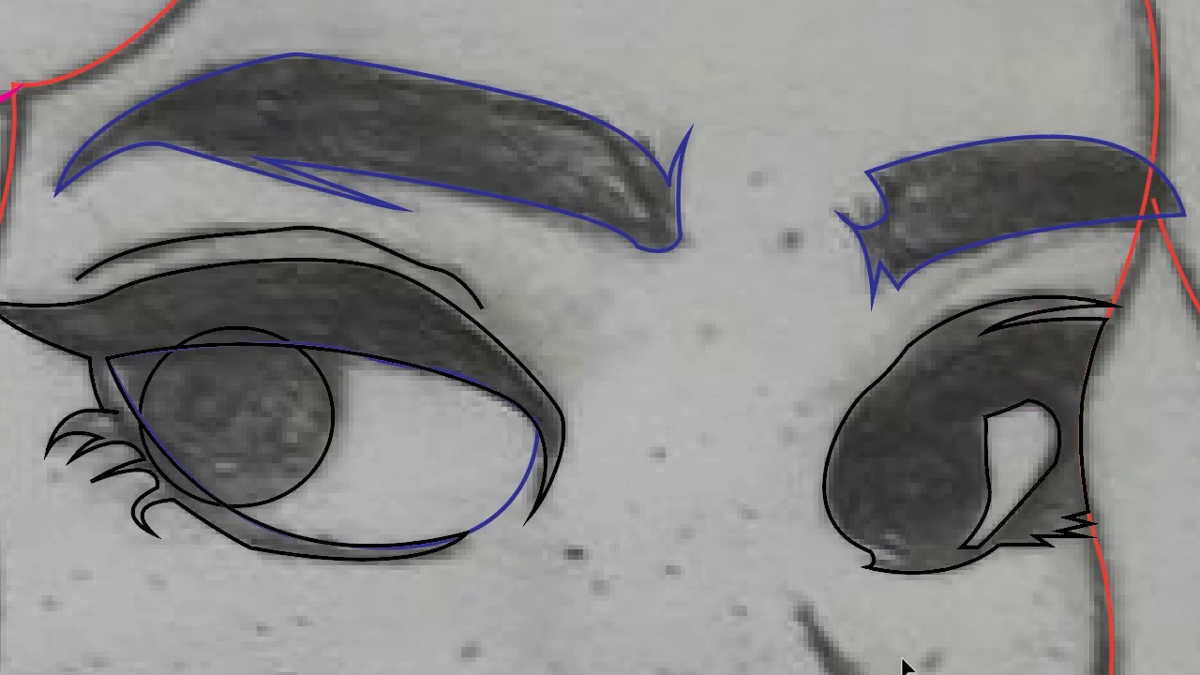
pyautogui.scroll(3, 804, 461)
pyautogui.scroll(2, 1060, 107)
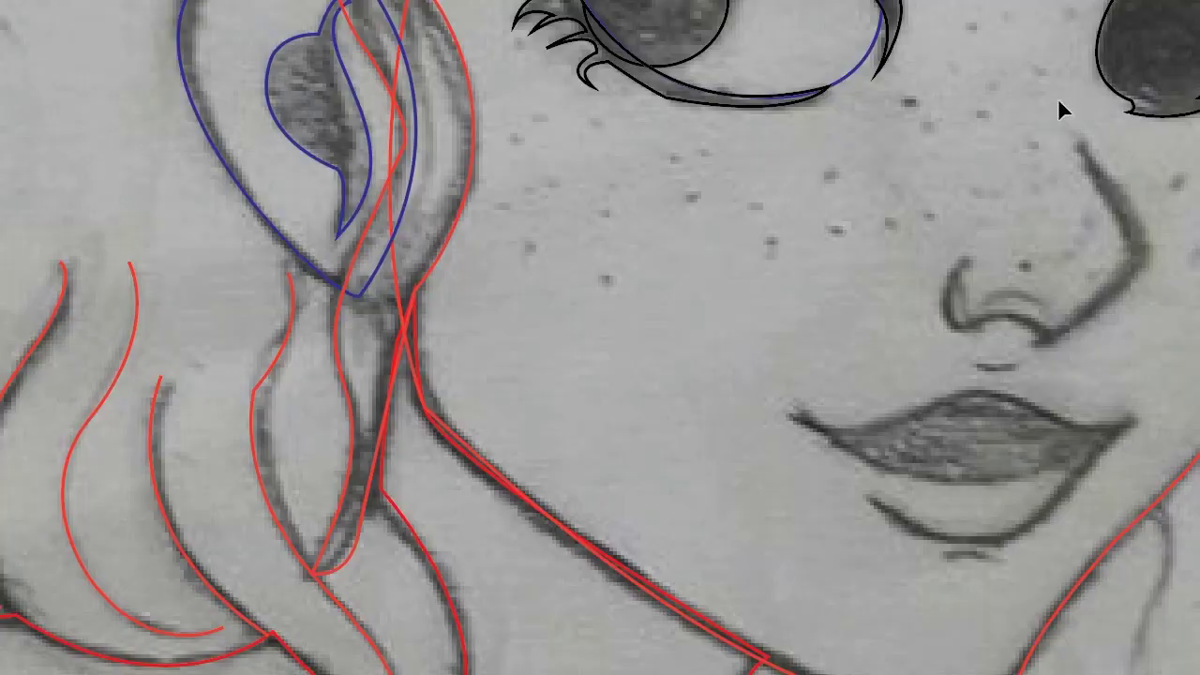
# Step: Outline the nose along its ridge and under the nostril as a closed shape
pyautogui.scroll(2, 1071, 449)
pyautogui.click(1076, 372)
pyautogui.click(1133, 475)
pyautogui.click(1058, 555)
pyautogui.click(986, 533)
pyautogui.click(964, 545)
pyautogui.click(938, 557)
pyautogui.scroll(2, 999, 431)
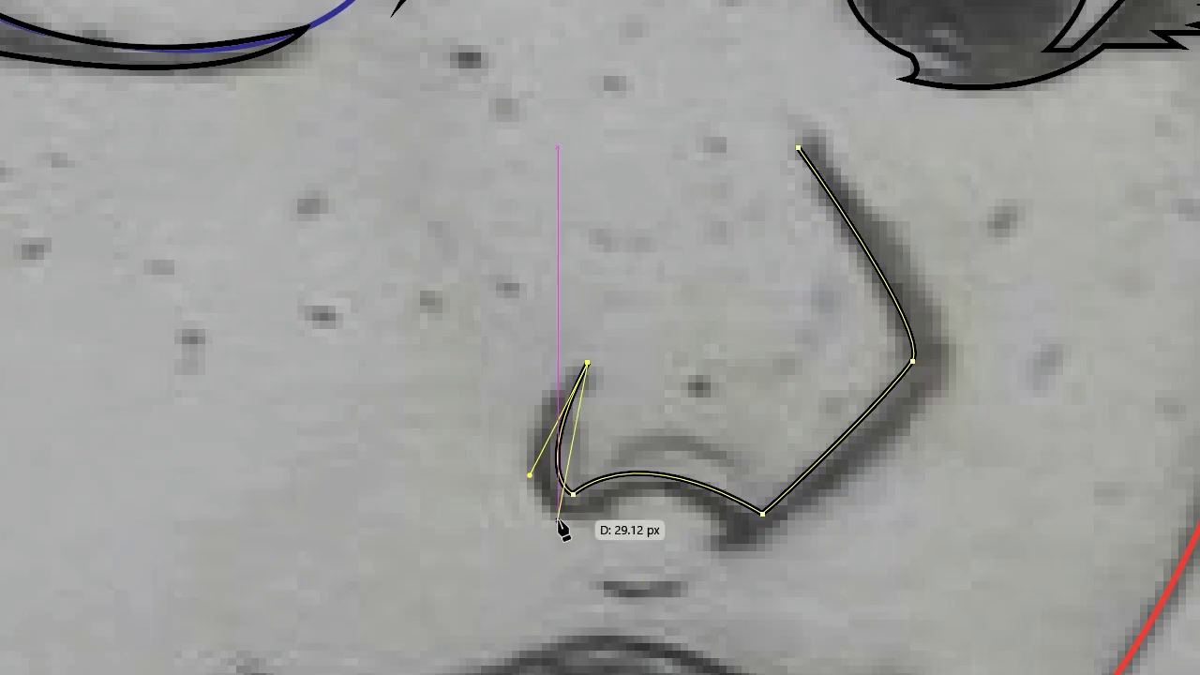
pyautogui.moveTo(808, 502); pyautogui.dragTo(882, 426)
pyautogui.moveTo(915, 356); pyautogui.dragTo(957, 268)
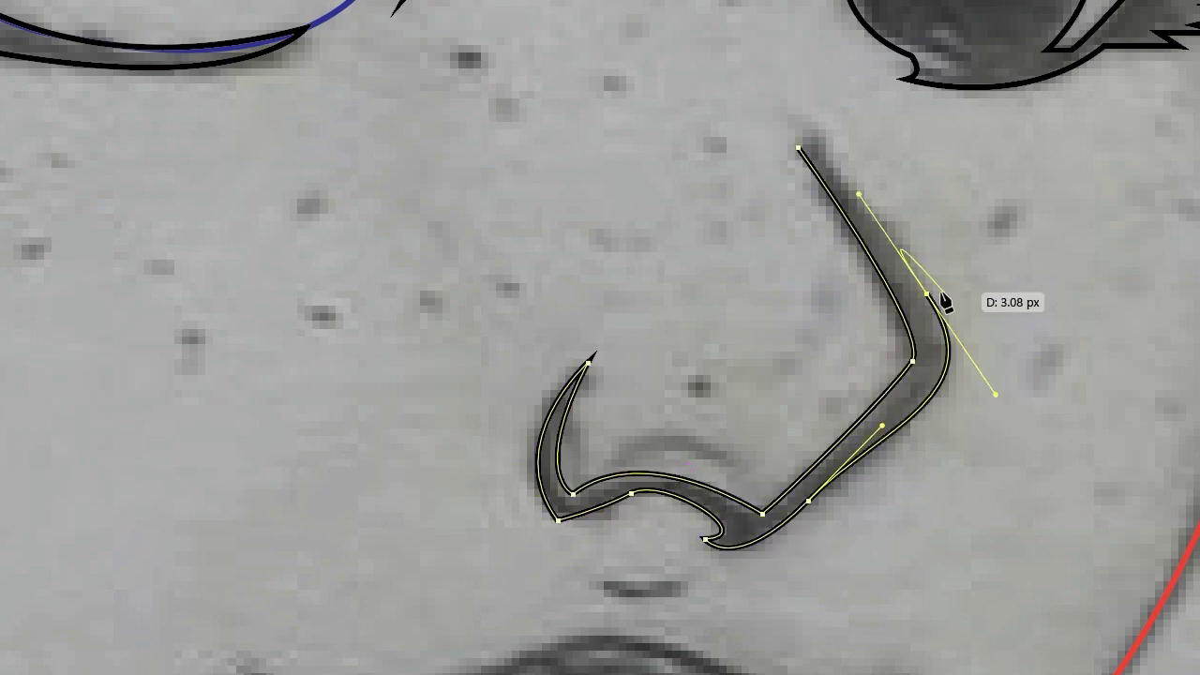
pyautogui.click(803, 152)
pyautogui.scroll(-2, 228, 234)
pyautogui.scroll(-3, 1136, 312)
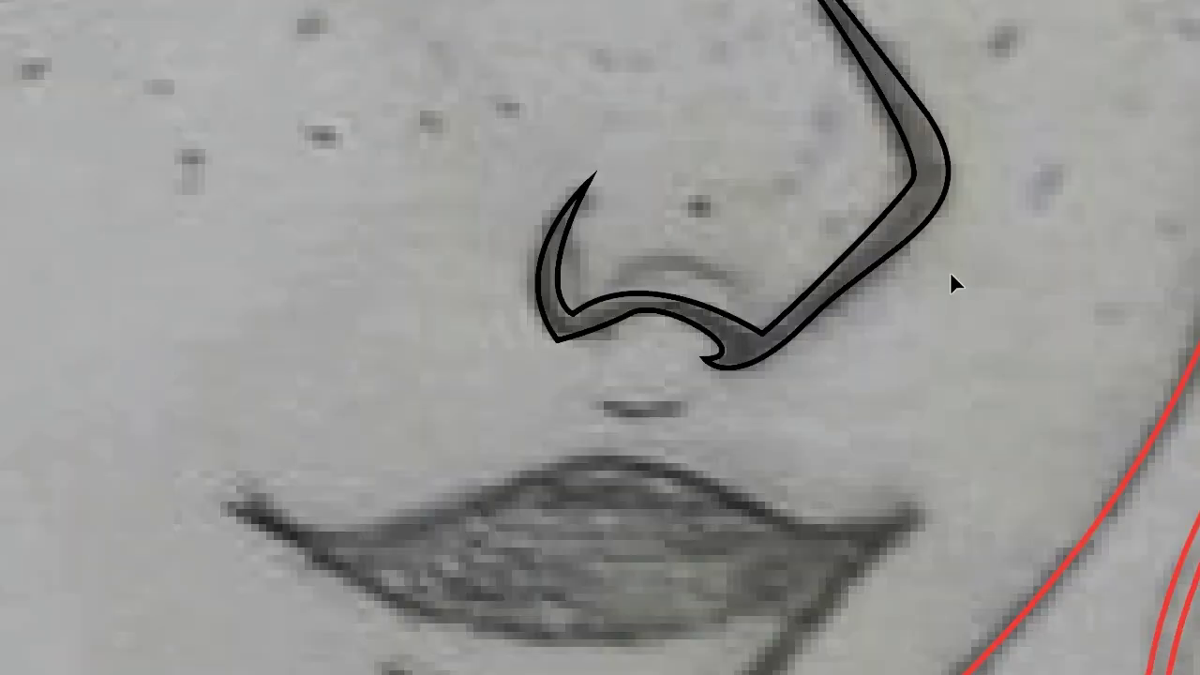
# Step: Finish the short line under the nose and trace the upper lip outline
pyautogui.click(680, 414)
pyautogui.scroll(-5, 333, 436)
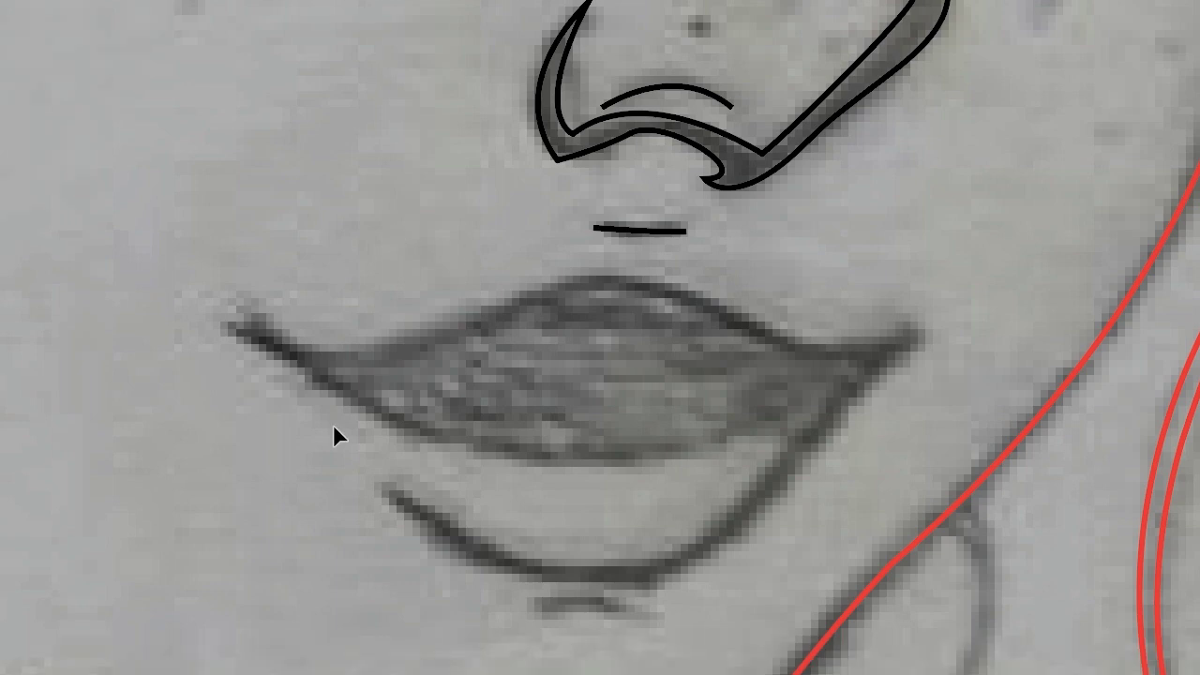
pyautogui.click(261, 309)
pyautogui.moveTo(353, 347)
pyautogui.mouseDown()
pyautogui.moveTo(401, 341)
pyautogui.moveTo(337, 367)
pyautogui.mouseUp()
pyautogui.click(247, 316)
pyautogui.moveTo(594, 281); pyautogui.dragTo(579, 278)
pyautogui.moveTo(799, 345); pyautogui.dragTo(847, 382)
pyautogui.moveTo(908, 319); pyautogui.dragTo(919, 323)
pyautogui.press('Escape')
# Step: Trace the lower lip as a closed shape between the lip corners
pyautogui.click(898, 354)
pyautogui.moveTo(781, 491); pyautogui.dragTo(747, 544)
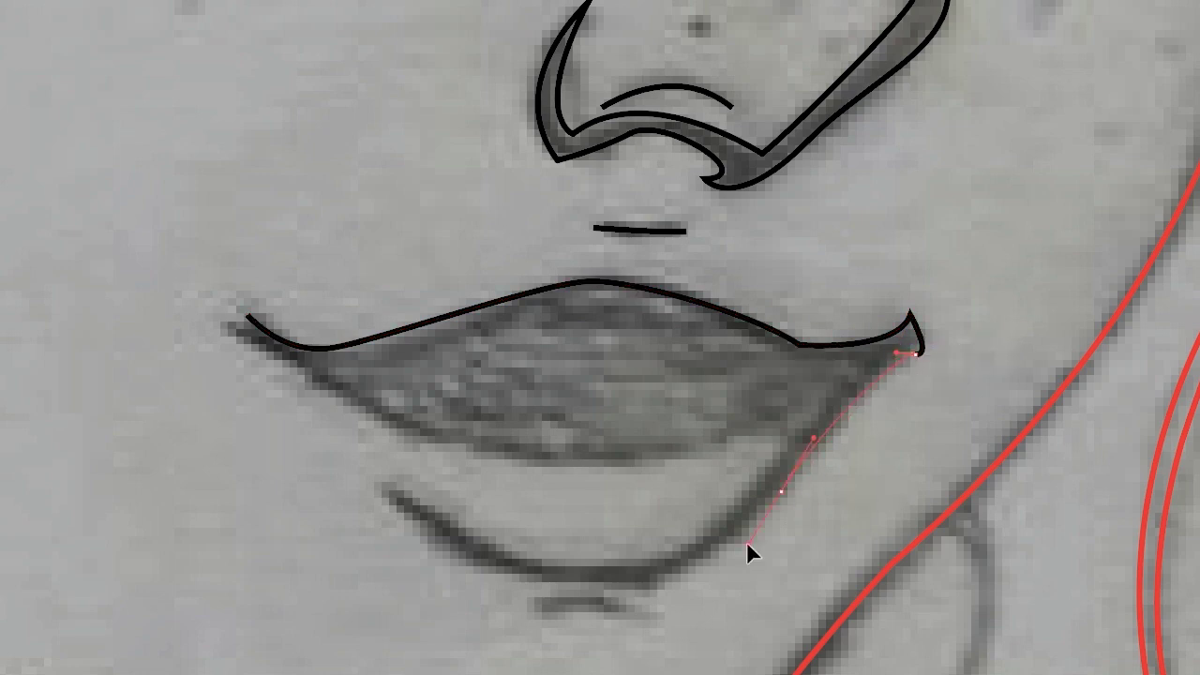
pyautogui.moveTo(147, 310); pyautogui.dragTo(147, 311)
pyautogui.moveTo(376, 490); pyautogui.dragTo(138, 273)
pyautogui.moveTo(631, 567); pyautogui.dragTo(663, 559)
pyautogui.click(795, 433)
pyautogui.moveTo(254, 375); pyautogui.dragTo(237, 366)
pyautogui.click(247, 316)
pyautogui.press('Escape')
# Step: Reshape the upper lip corner and add the pointed lower lip outline
pyautogui.scroll(-2, 718, 429)
pyautogui.scroll(1, 719, 428)
pyautogui.scroll(-1, 600, 338)
pyautogui.moveTo(799, 362)
pyautogui.mouseDown()
pyautogui.moveTo(529, 486)
pyautogui.moveTo(669, 563)
pyautogui.mouseUp()
pyautogui.press('Escape')
pyautogui.moveTo(354, 410); pyautogui.dragTo(318, 392)
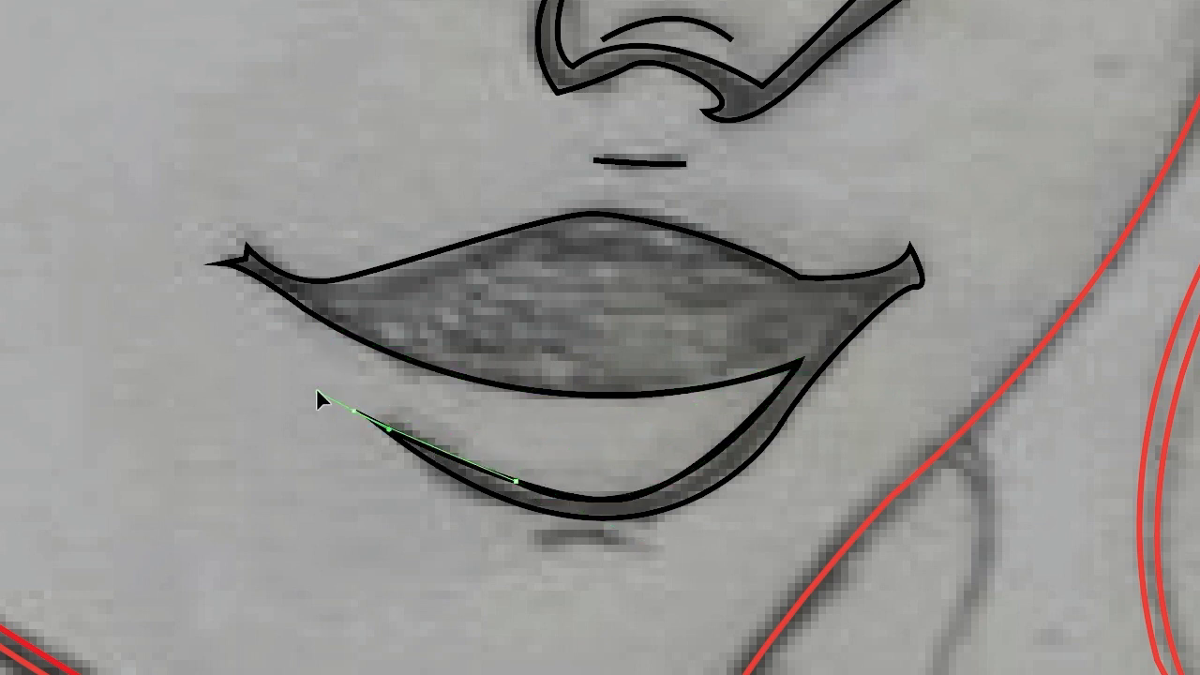
pyautogui.click(324, 319)
pyautogui.click(799, 361)
pyautogui.press('Escape')
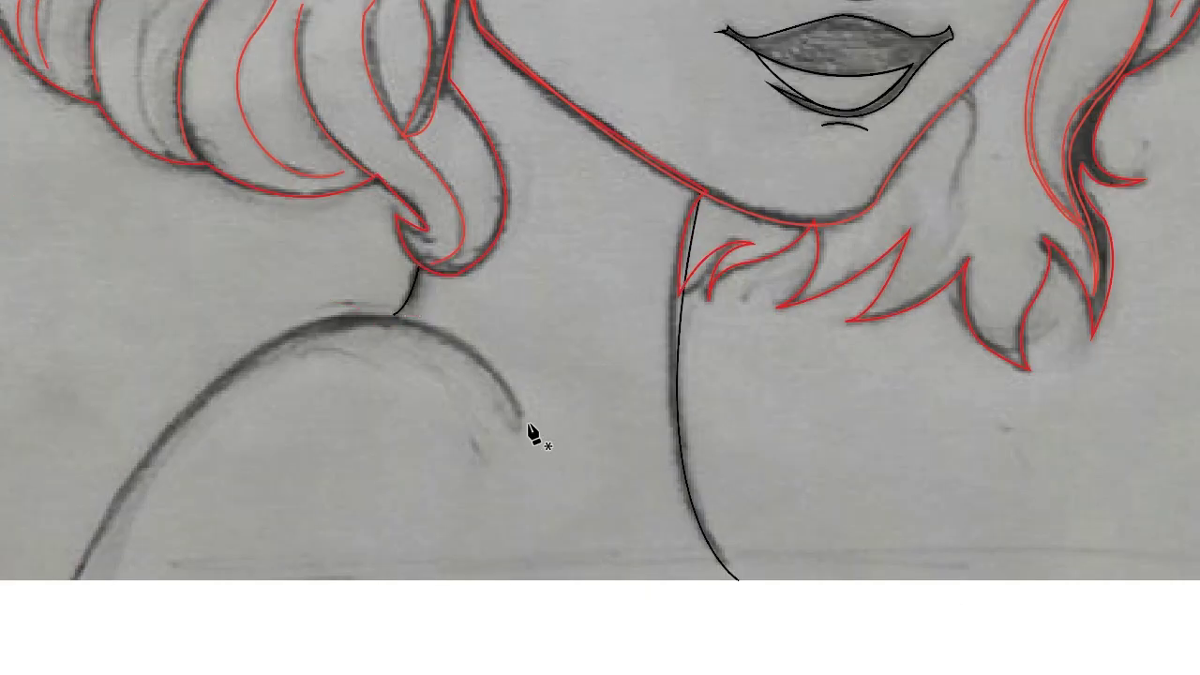
# Step: Trace the shoulder curve below the neck with the Pen tool
pyautogui.click(523, 418)
pyautogui.scroll(-5, 522, 417)
pyautogui.moveTo(194, 123); pyautogui.dragTo(201, 129)
pyautogui.moveTo(78, 296); pyautogui.dragTo(34, 404)
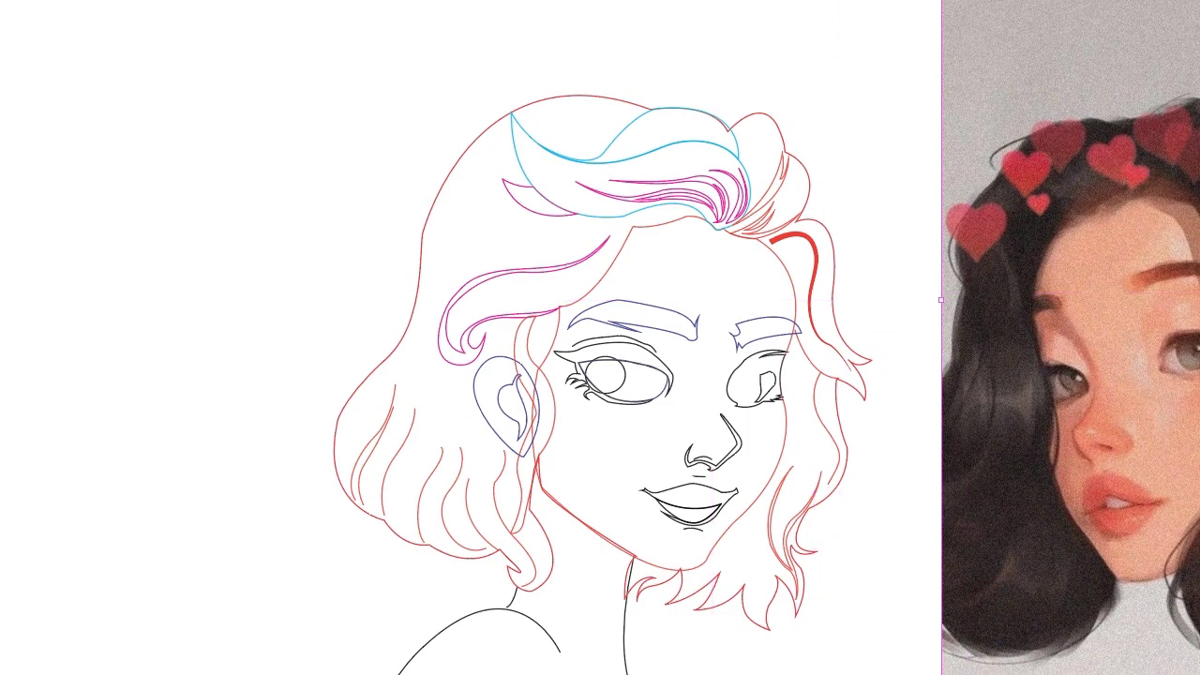
# Step: Fill the hair with a warm dark brown gradient sampled from the photo
pyautogui.click(704, 566)
pyautogui.press('i')
pyautogui.click(1013, 440)
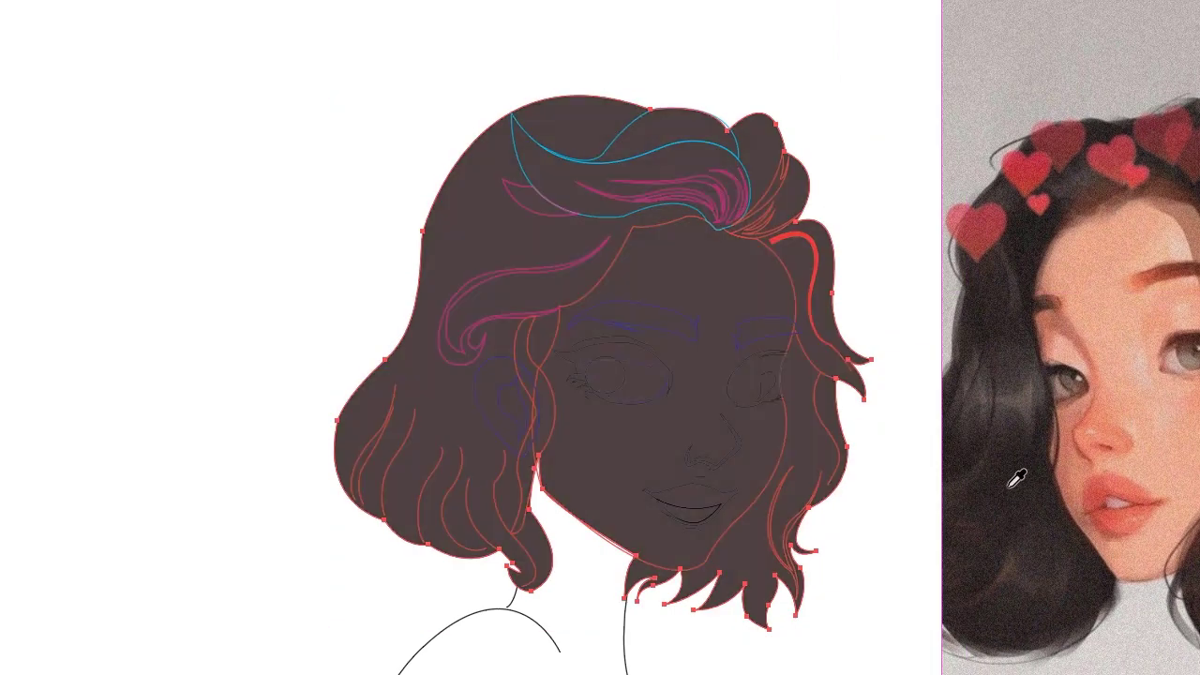
pyautogui.press('.')
pyautogui.click(1019, 391)
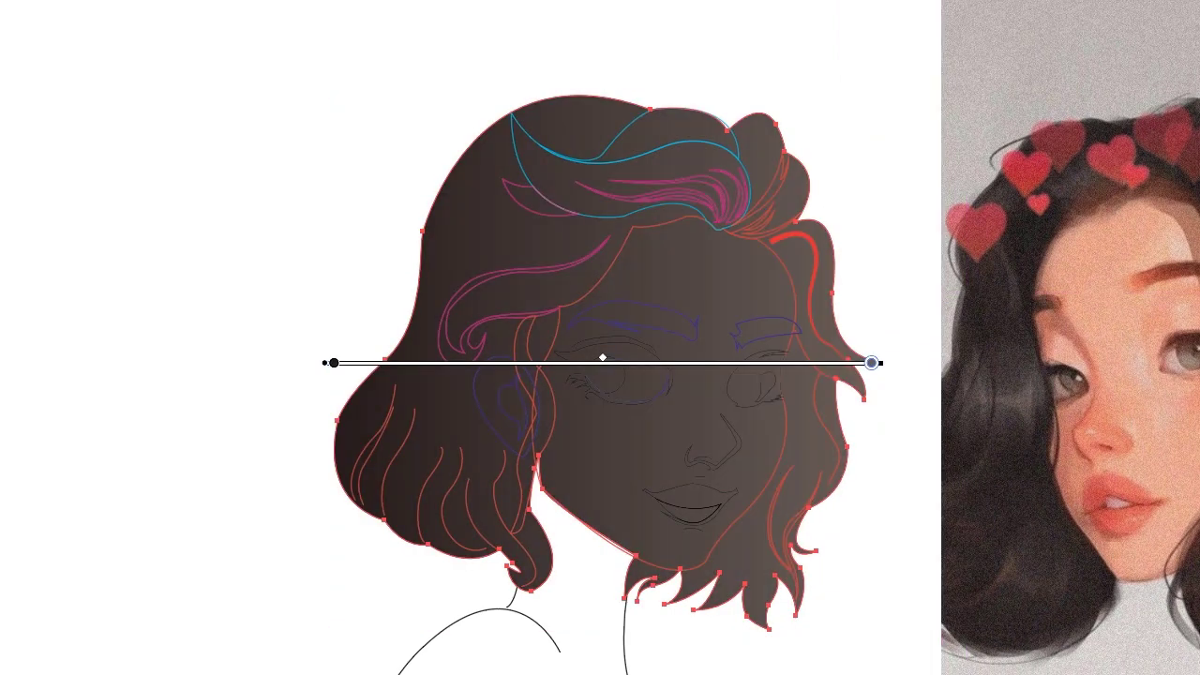
# Step: Fill the face with the peach skin tone eyedropped from the photo
pyautogui.click(684, 576)
pyautogui.click(1190, 422)
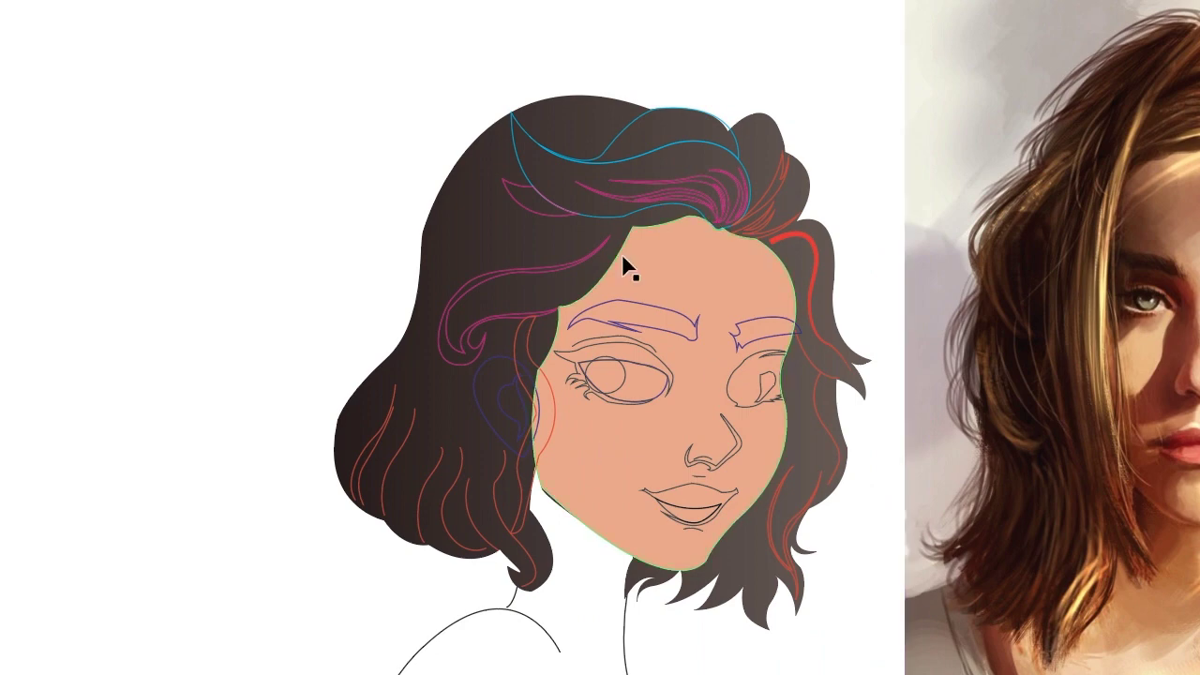
pyautogui.click(616, 147)
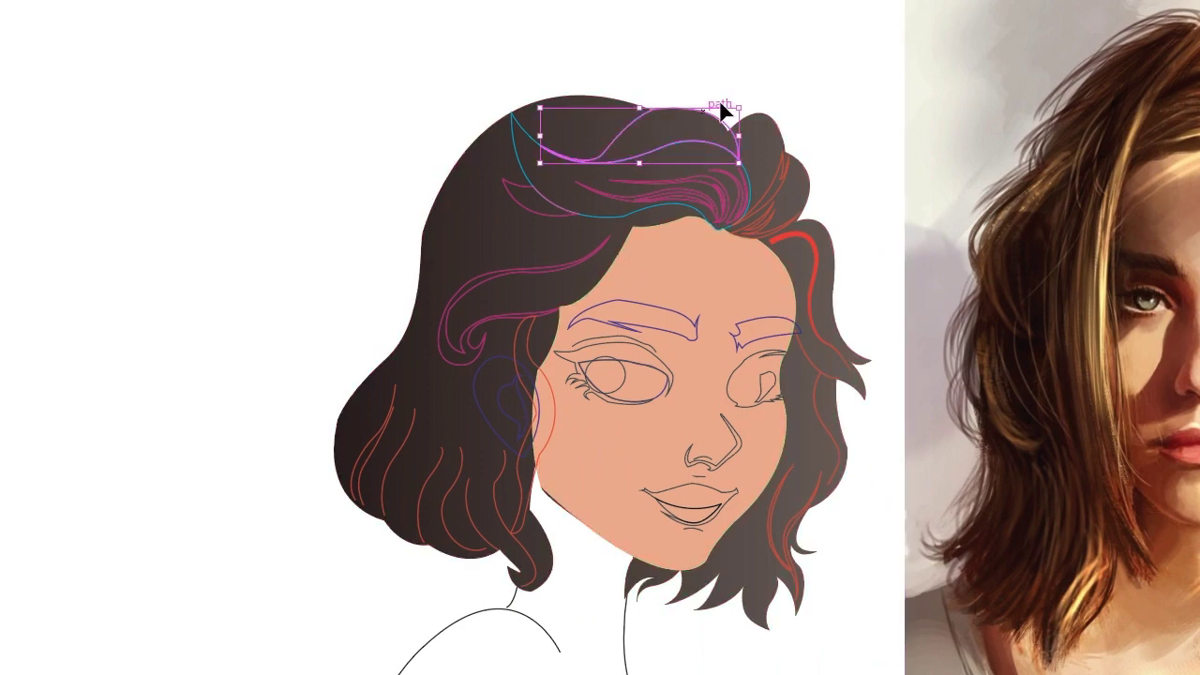
# Step: Make the hair solid dark brown and fill the top fringe and long fringe strand brown
pyautogui.click(1067, 301)
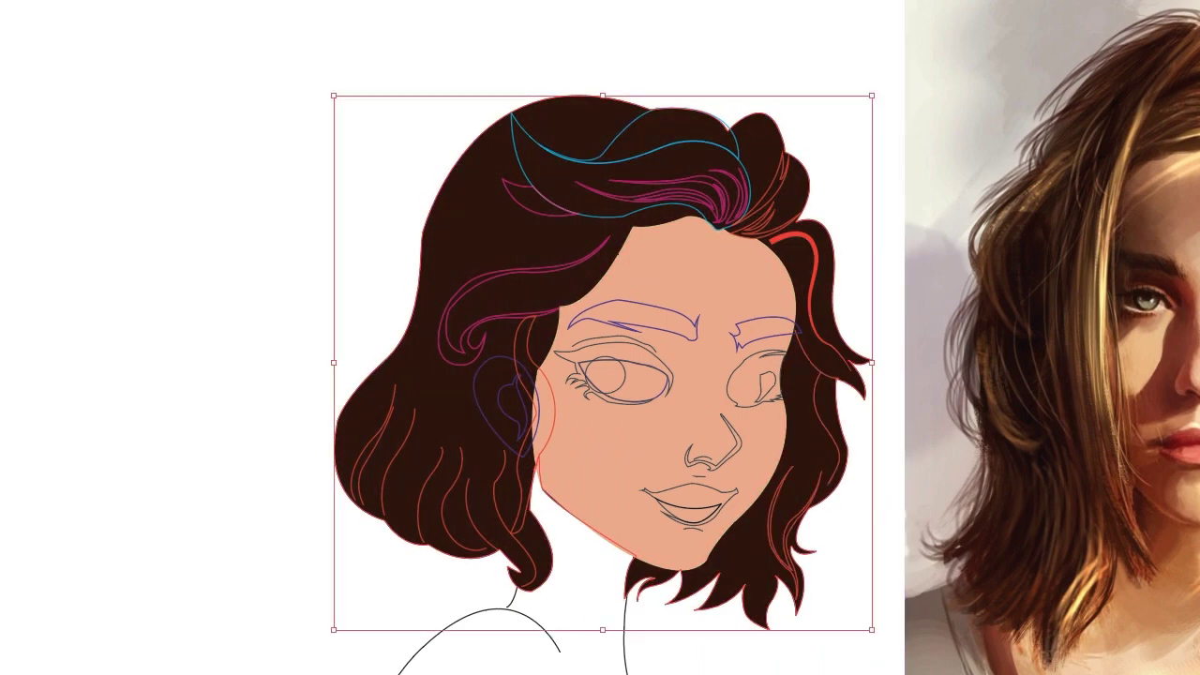
pyautogui.click(542, 206)
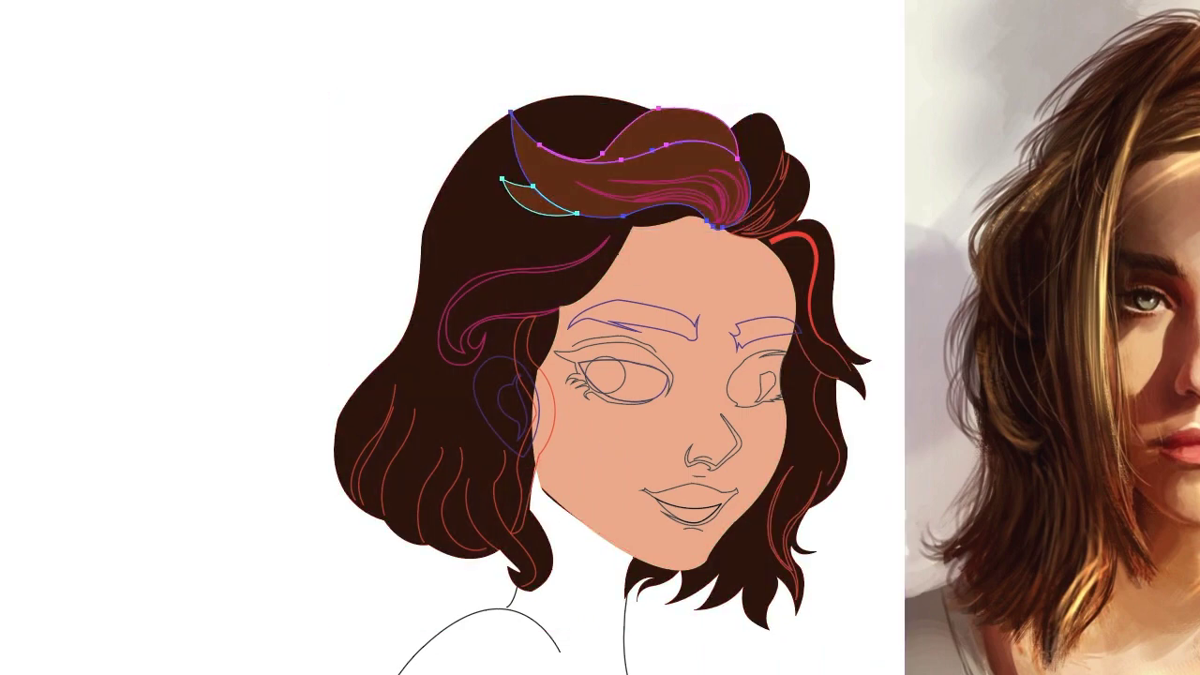
pyautogui.click(540, 197)
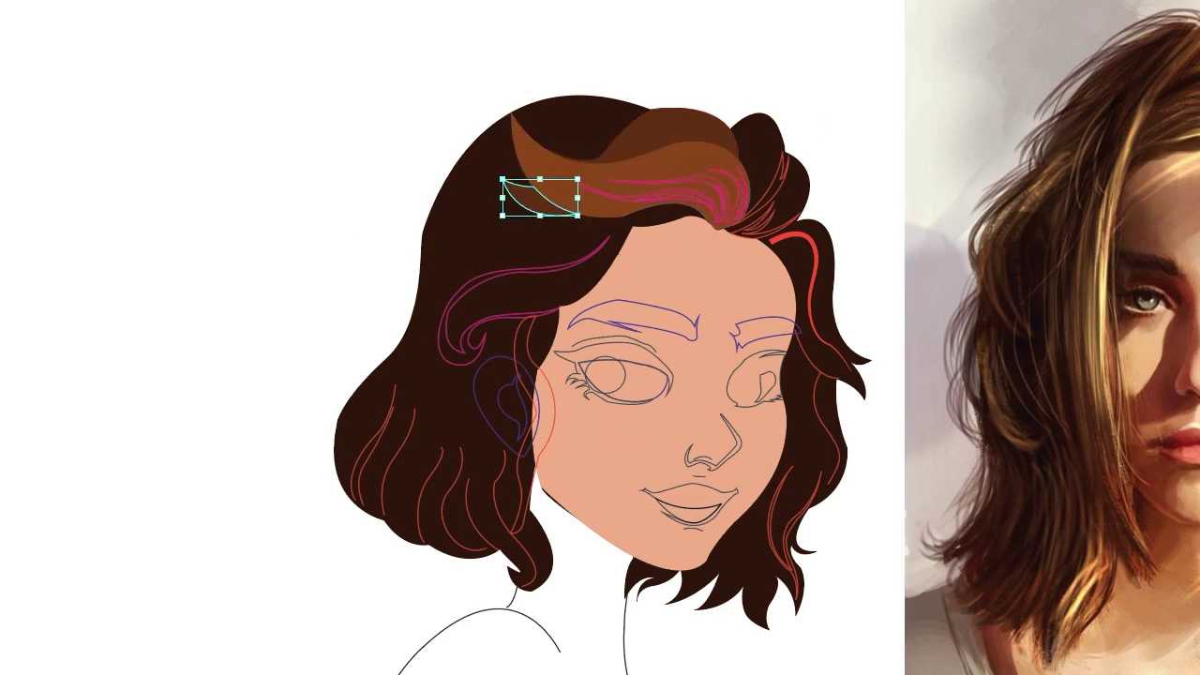
pyautogui.click(656, 195)
pyautogui.hotkey('ctrl', '+')
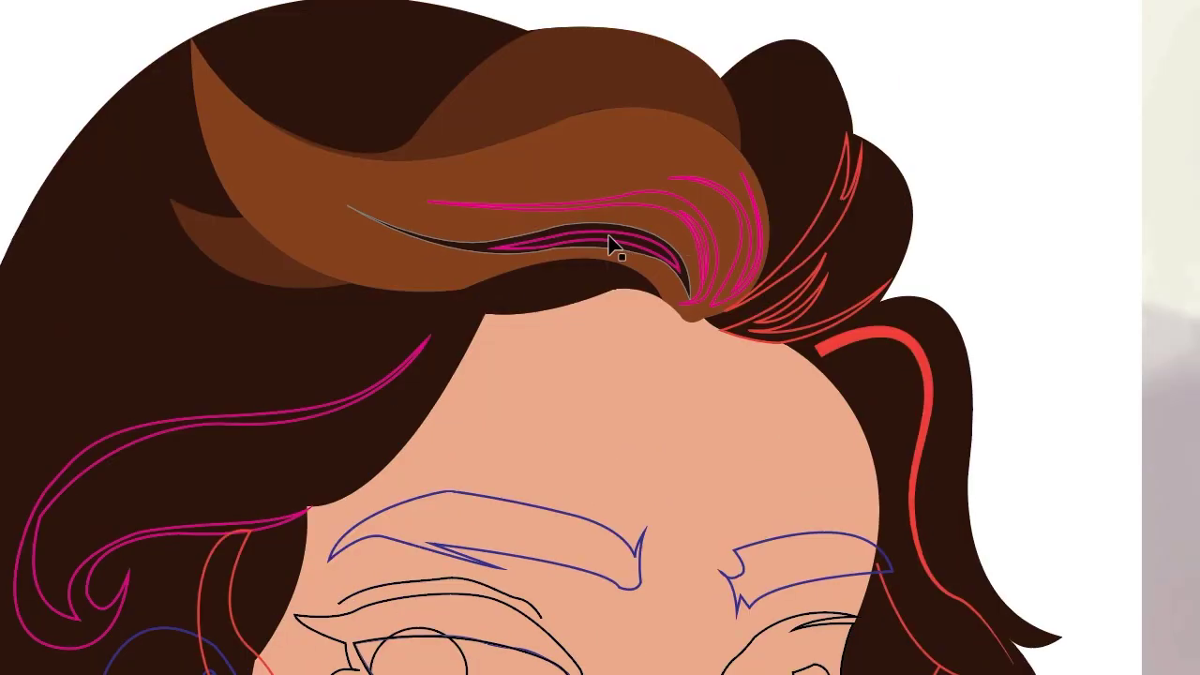
pyautogui.click(710, 235)
# Step: Fill the inner curl, right-side, lower and left hair strands with brown
pyautogui.click(698, 262)
pyautogui.click(848, 188)
pyautogui.click(563, 141)
pyautogui.click(798, 319)
pyautogui.click(488, 93)
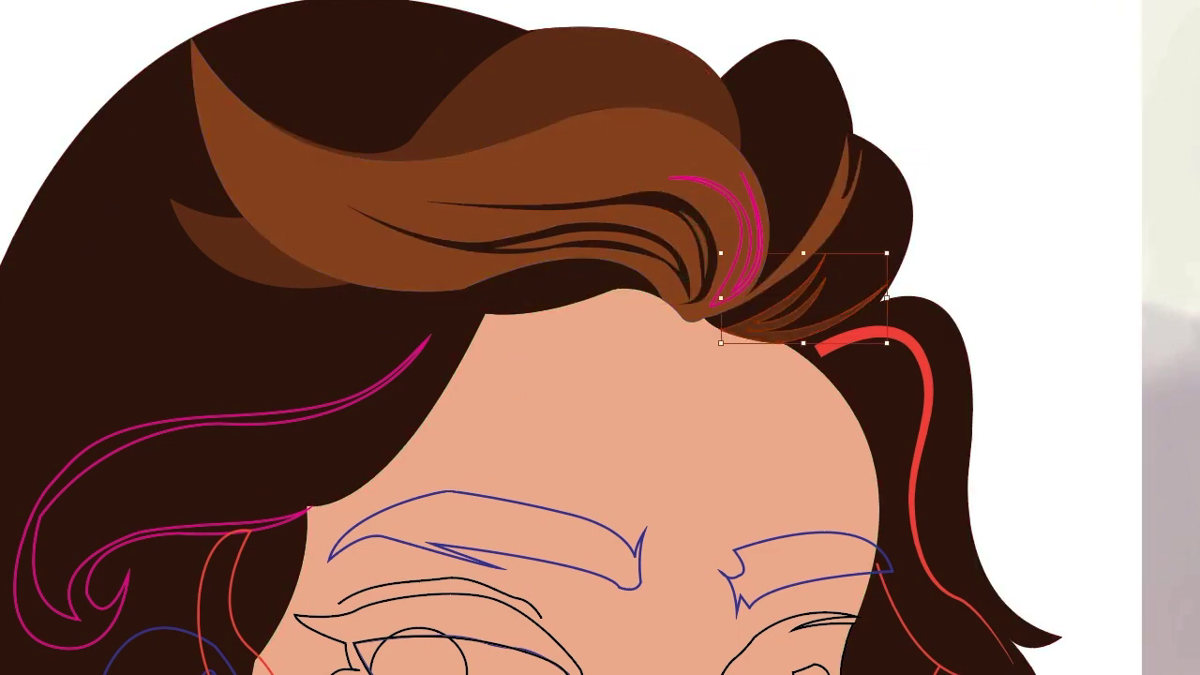
pyautogui.scroll(-2, 281, 356)
pyautogui.scroll(-1, 263, 150)
pyautogui.click(229, 272)
pyautogui.scroll(-3, 209, 343)
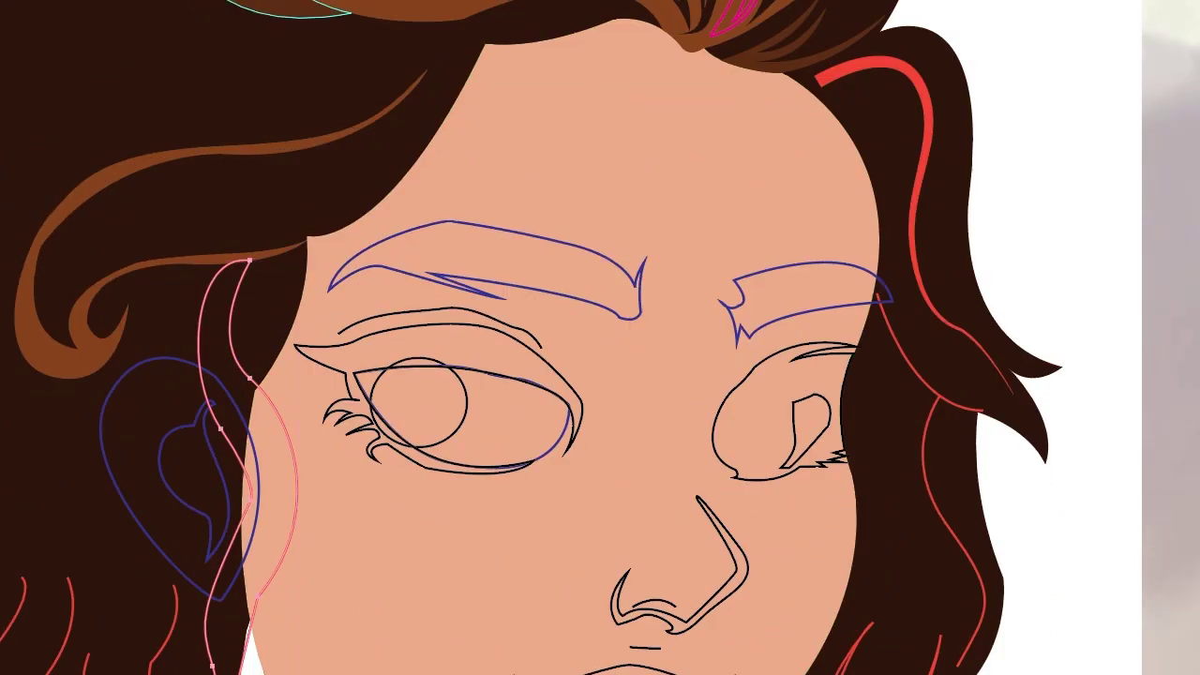
# Step: Bring the ear in front of the hair and nudge the hair shape beside the chin
pyautogui.click(121, 476)
pyautogui.hotkey('ctrl', 'shift', ']')
pyautogui.hotkey('ctrl', '-')
pyautogui.click(375, 403)
pyautogui.scroll(-1, 403, 431)
pyautogui.click(427, 465)
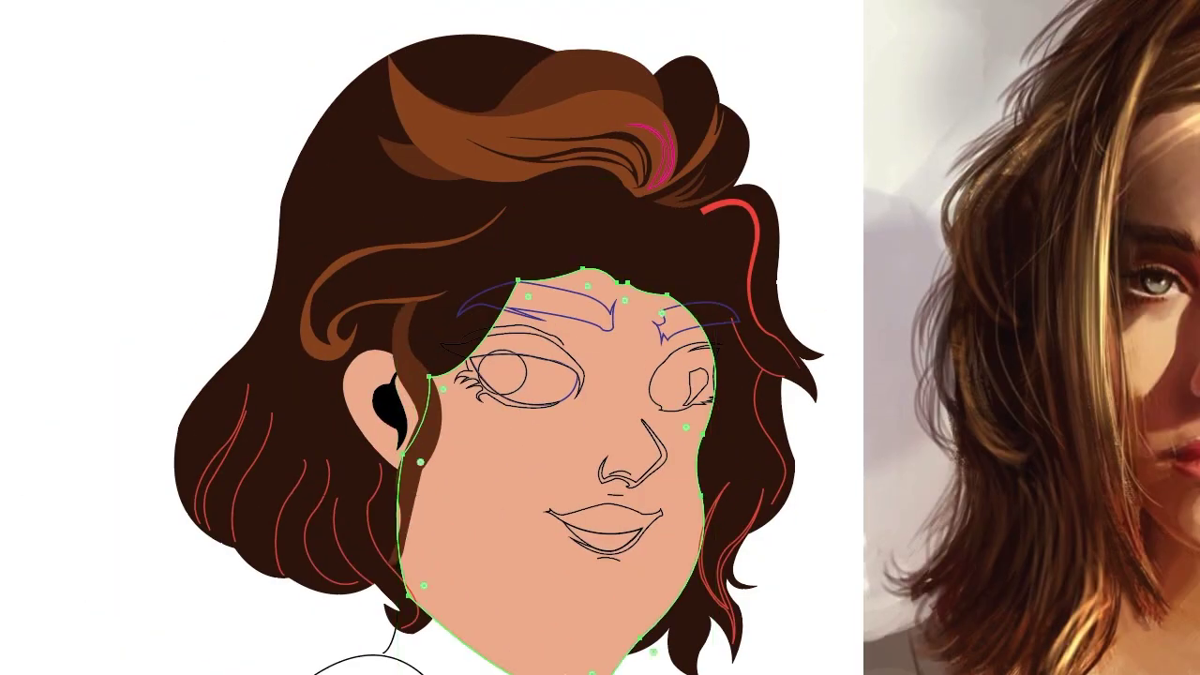
pyautogui.scroll(3, 452, 431)
pyautogui.scroll(-5, 394, 583)
pyautogui.moveTo(373, 267); pyautogui.dragTo(388, 260)
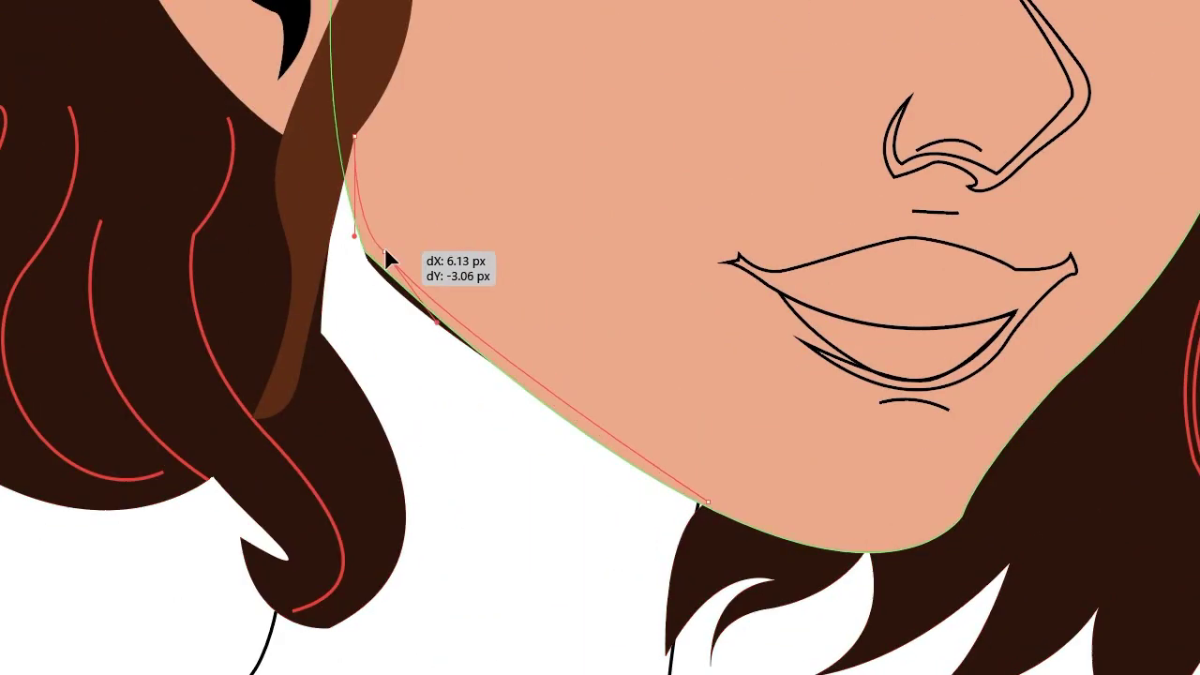
pyautogui.scroll(-4, 338, 478)
pyautogui.scroll(3, 391, 407)
# Step: Eyedropper the brown hair colour onto the strand lines in the left hair
pyautogui.moveTo(13, 153); pyautogui.dragTo(394, 493)
pyautogui.scroll(2, 412, 377)
pyautogui.press('i')
pyautogui.scroll(-3, 66, 362)
pyautogui.moveTo(19, 222); pyautogui.dragTo(450, 656)
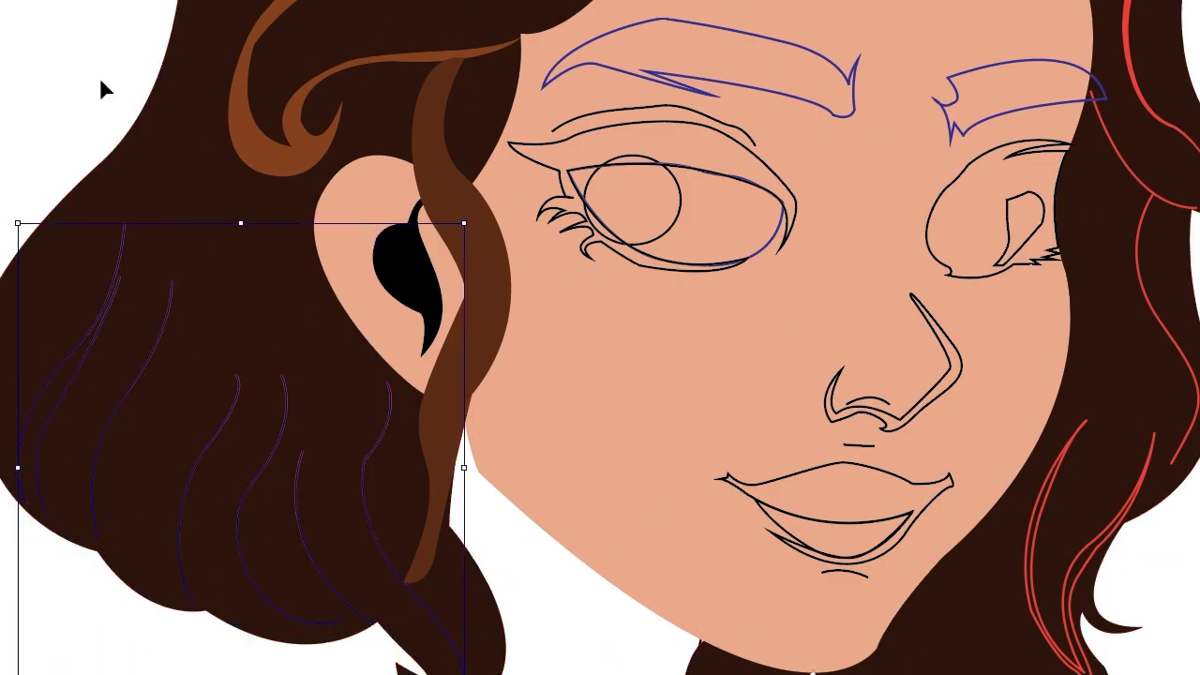
pyautogui.hotkey('ctrl', 'shift', 'a')
pyautogui.scroll(2, 1160, 228)
pyautogui.scroll(2, 1160, 228)
# Step: Recolour the red top-right and lower-right hair strands with the top hair's brown
pyautogui.click(1137, 216)
pyautogui.scroll(-4, 1168, 486)
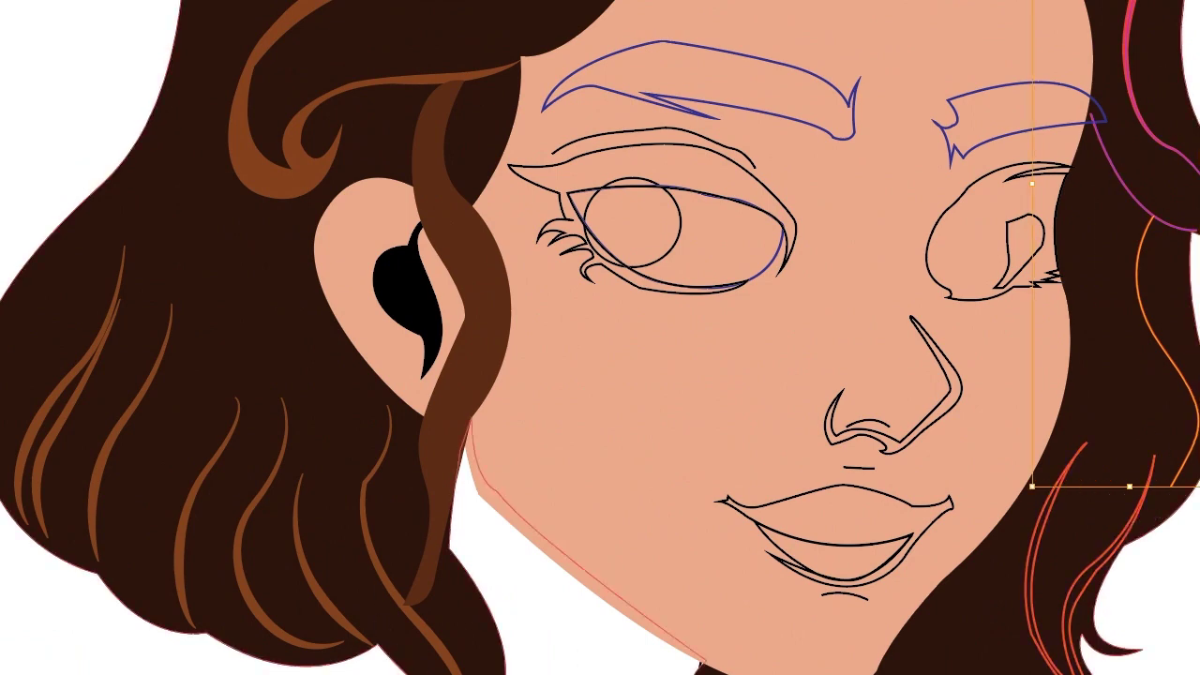
pyautogui.scroll(5, 171, 380)
pyautogui.click(1145, 408)
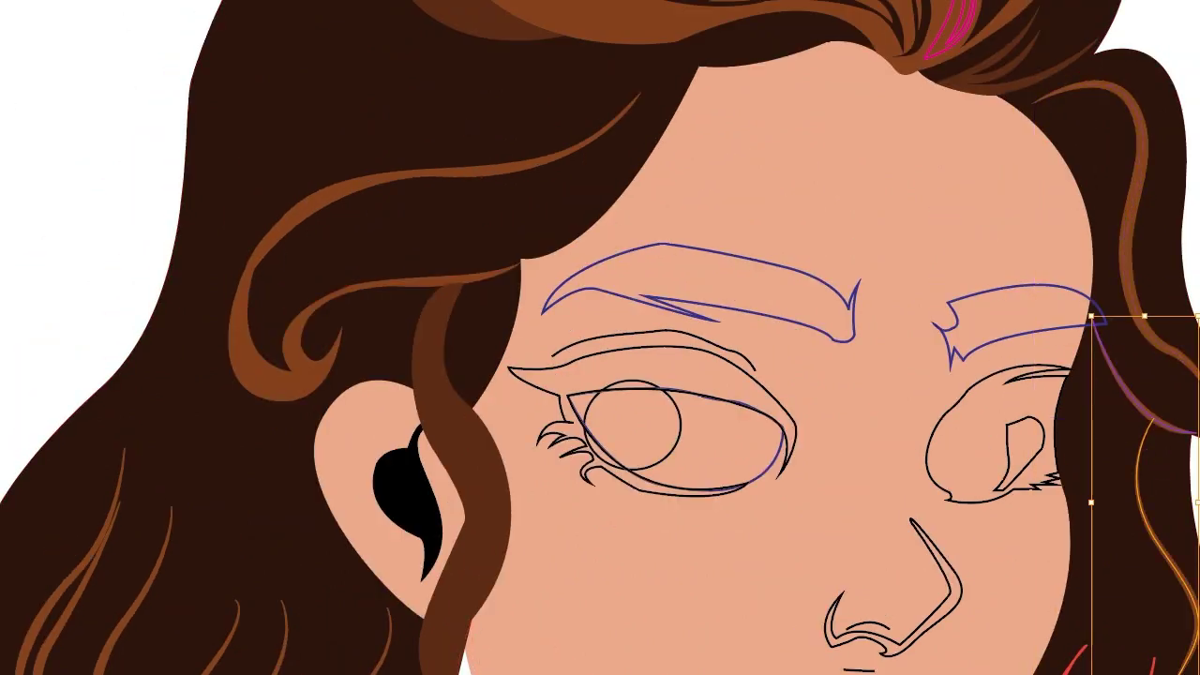
pyautogui.scroll(-5, 48, 153)
pyautogui.press('i')
pyautogui.scroll(8, 482, 59)
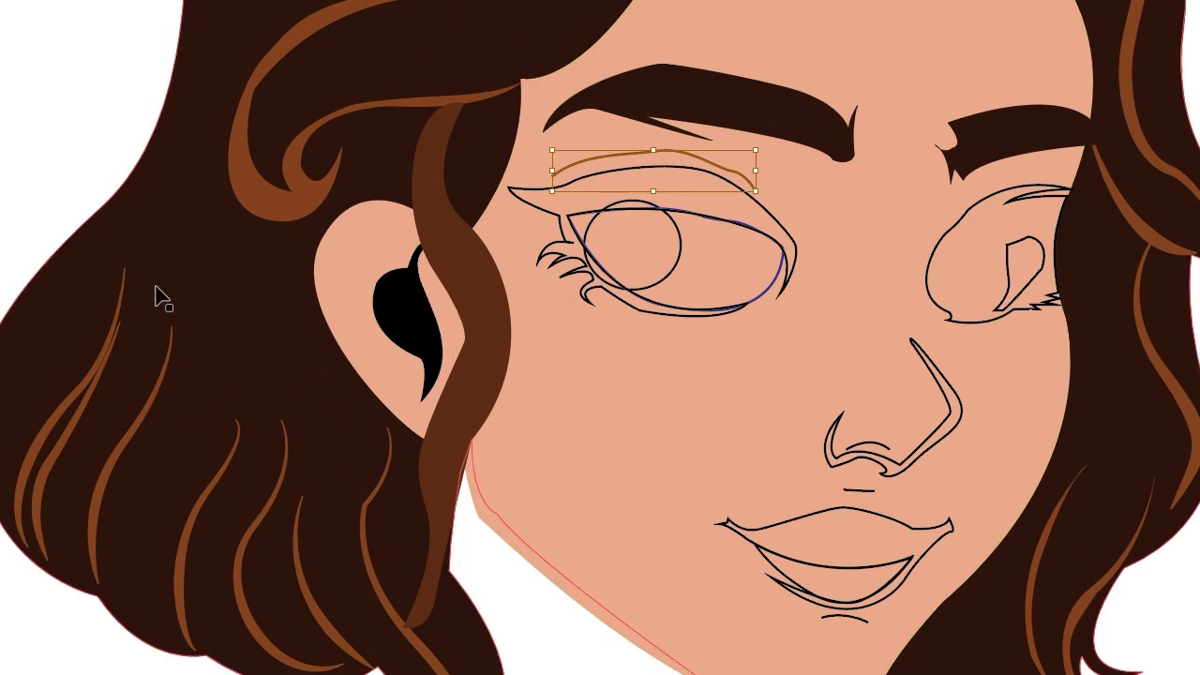
# Step: Colour the upper eyelid crease brown, then fill the upper lip red and lower lip yellow
pyautogui.click(106, 143)
pyautogui.click(28, 179)
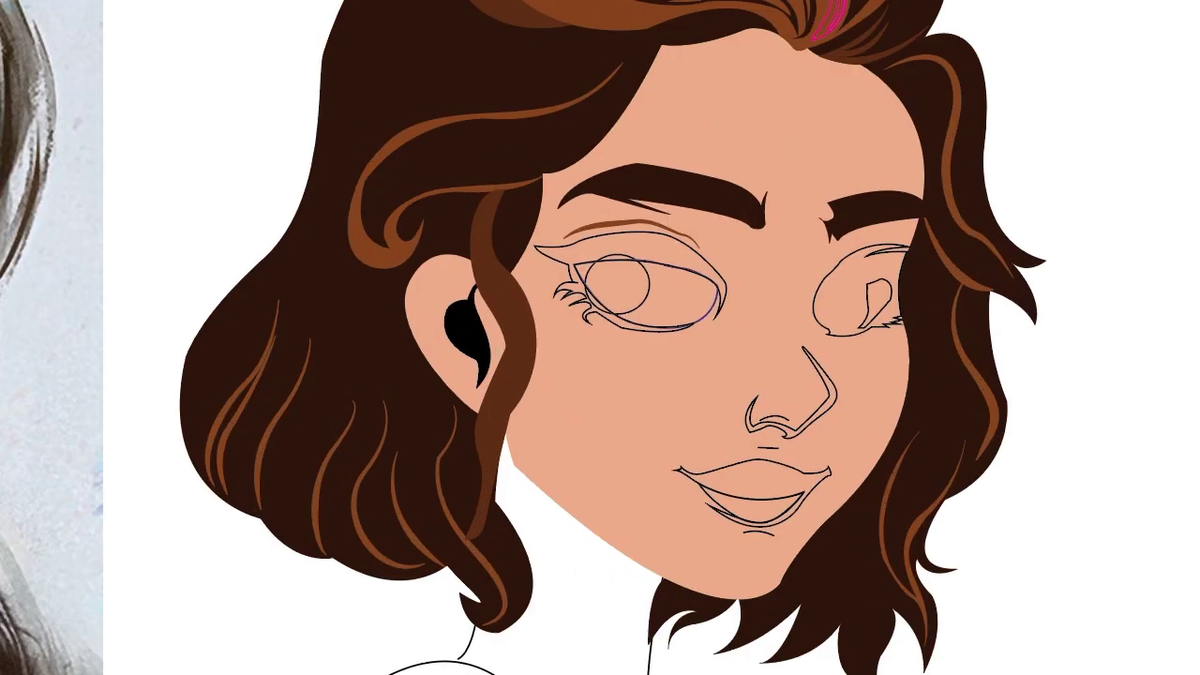
pyautogui.click(1069, 482)
pyautogui.press('i')
pyautogui.click(24, 302)
pyautogui.click(1069, 506)
pyautogui.click(28, 323)
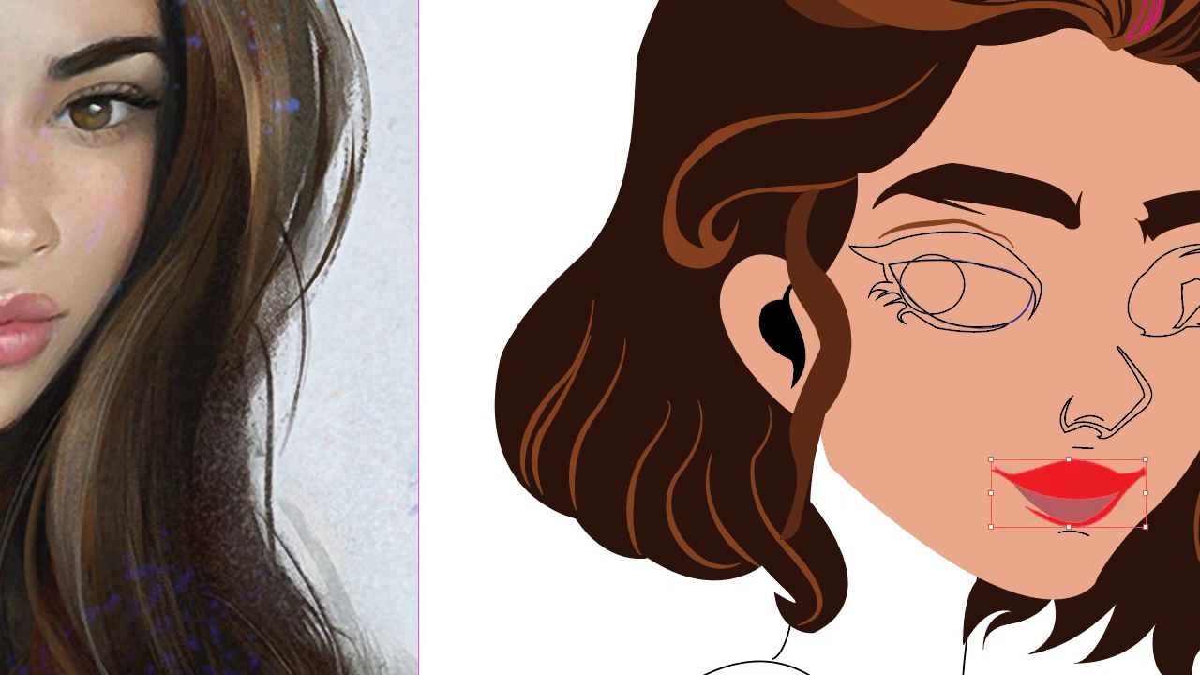
# Step: Give the upper lip the photo's pink and the nose line a light skin tone
pyautogui.click(18, 316)
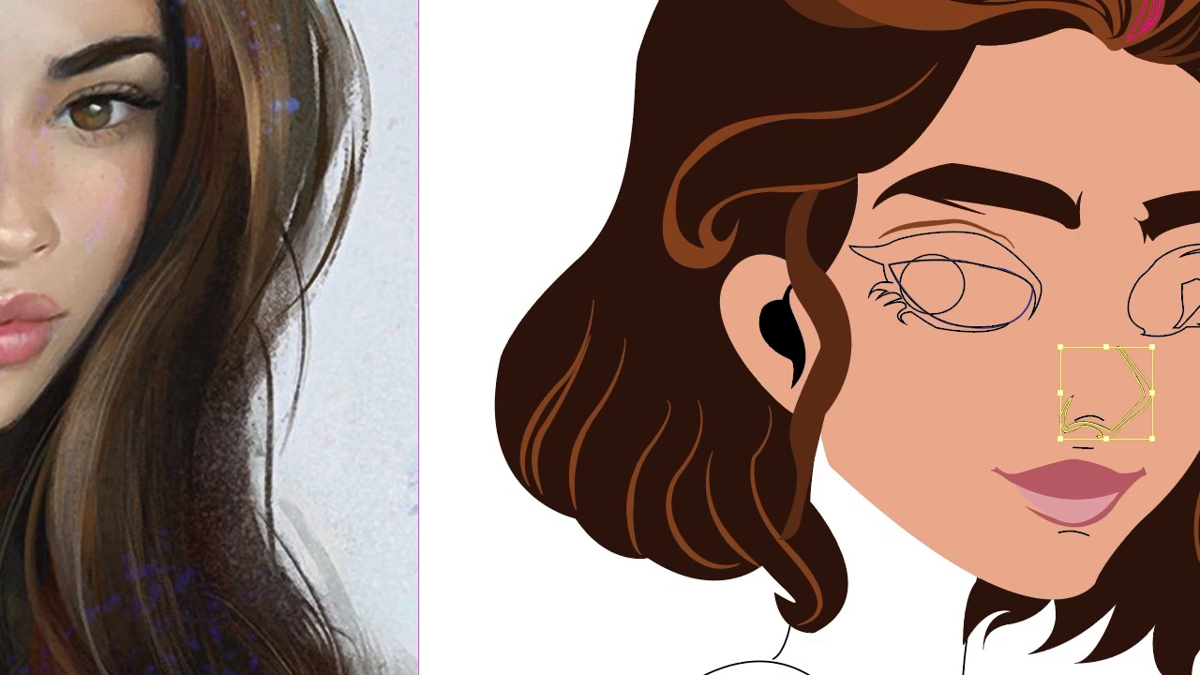
pyautogui.click(1, 215)
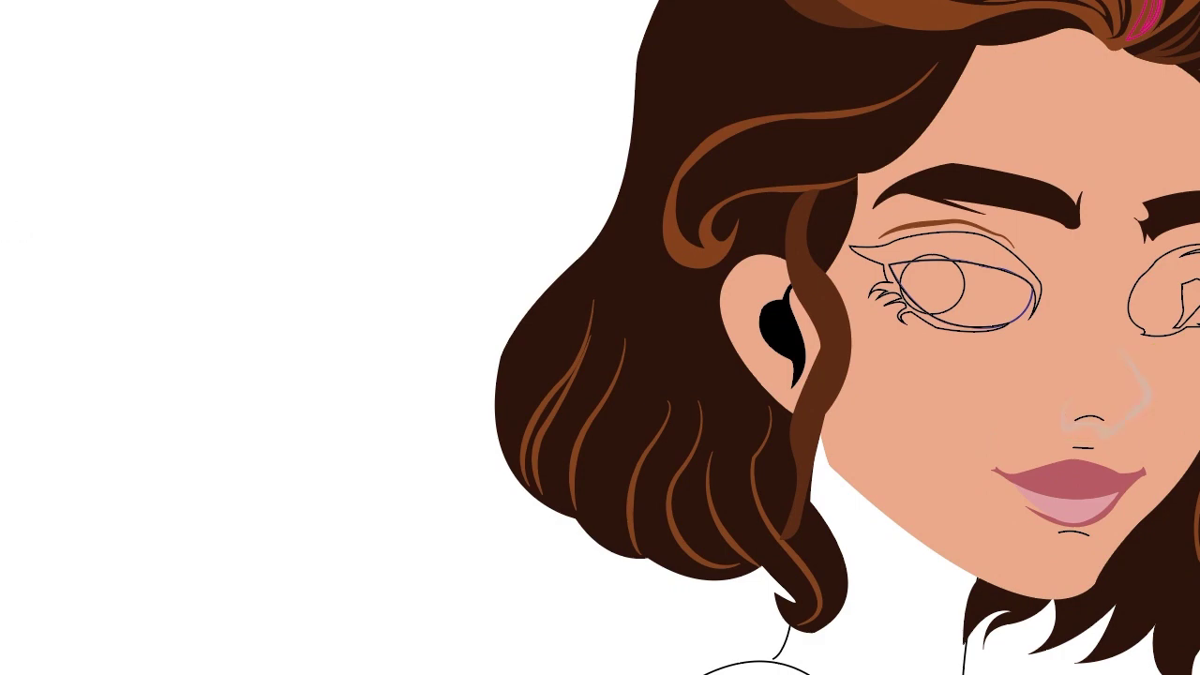
pyautogui.click(123, 363)
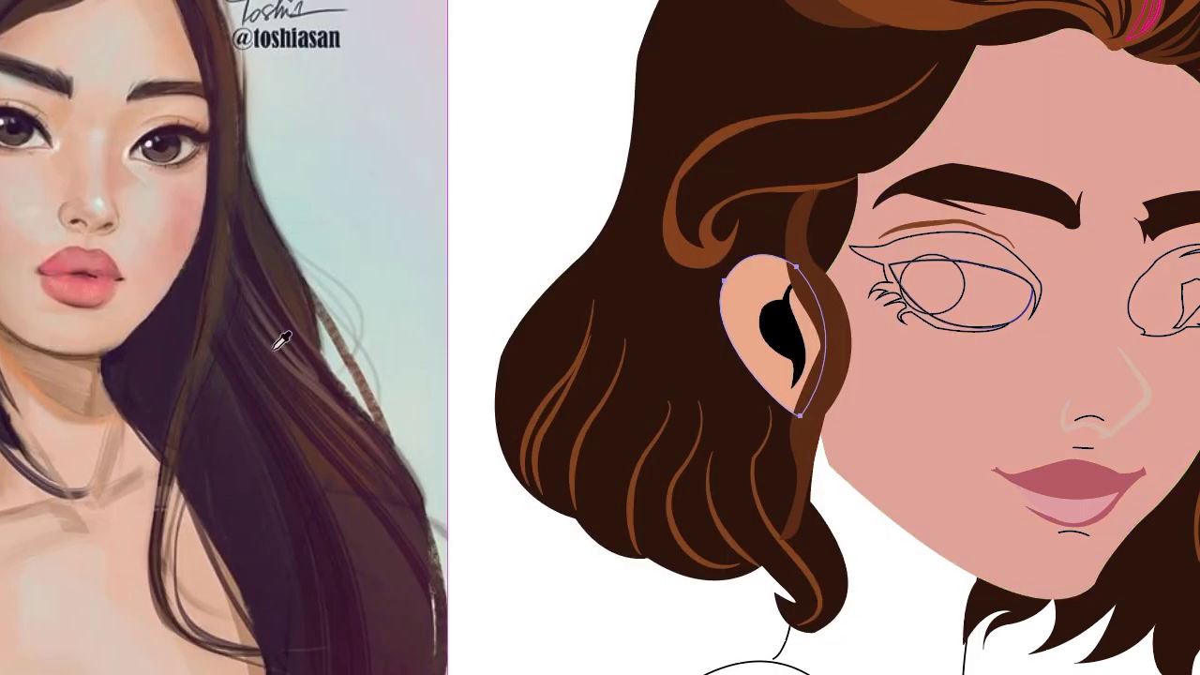
# Step: Try a gradient on face and ear, revert them to flat skin pink, and fill lips lighter pink
pyautogui.click(844, 394)
pyautogui.click(891, 574)
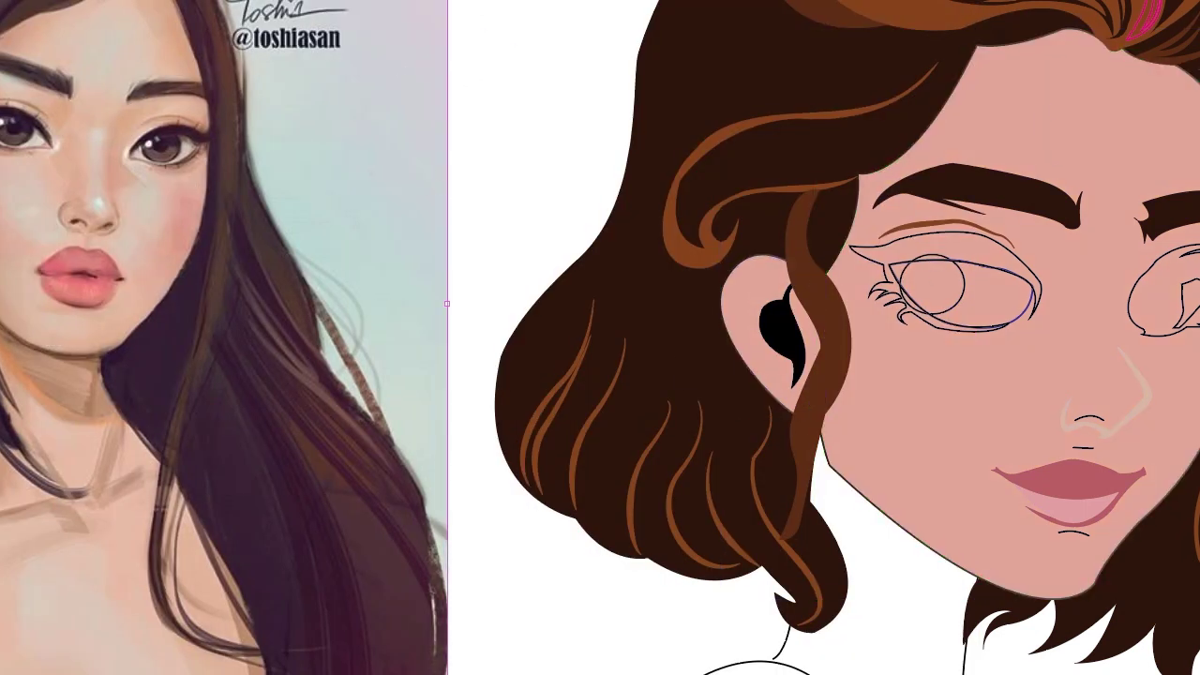
pyautogui.click(726, 321)
pyautogui.keyDown('shift'); pyautogui.click(844, 394); pyautogui.keyUp('shift')
pyautogui.press('.')
pyautogui.press('g')
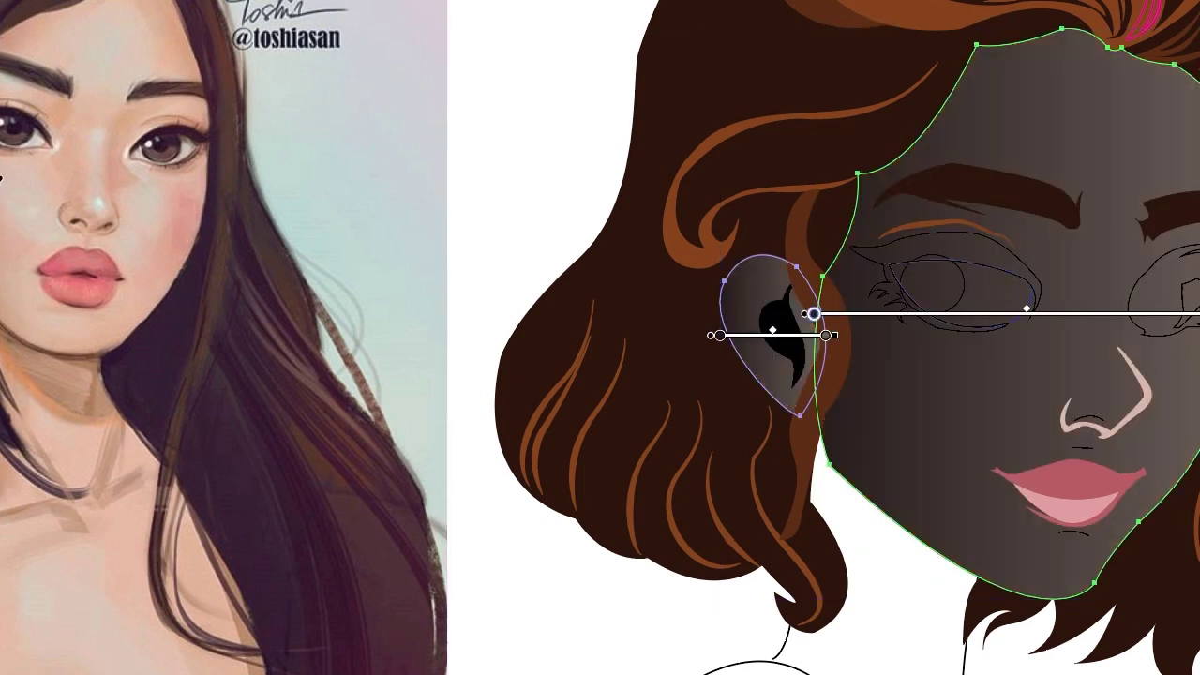
pyautogui.click(174, 199)
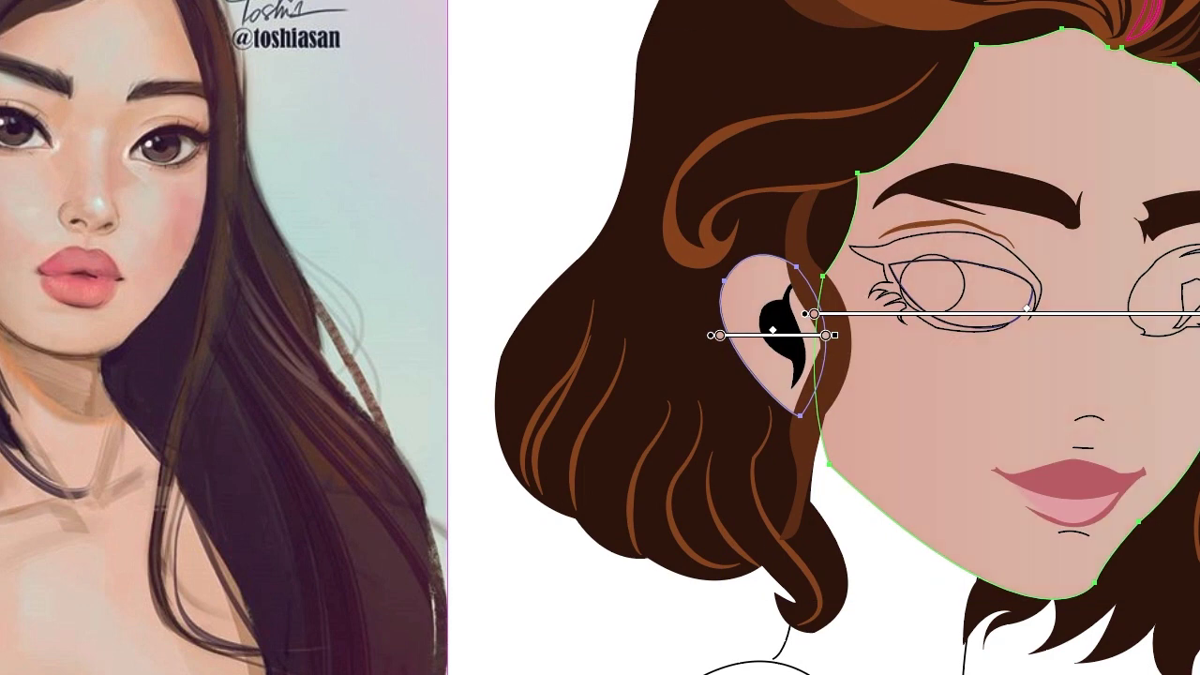
pyautogui.click(1069, 488)
pyautogui.click(80, 255)
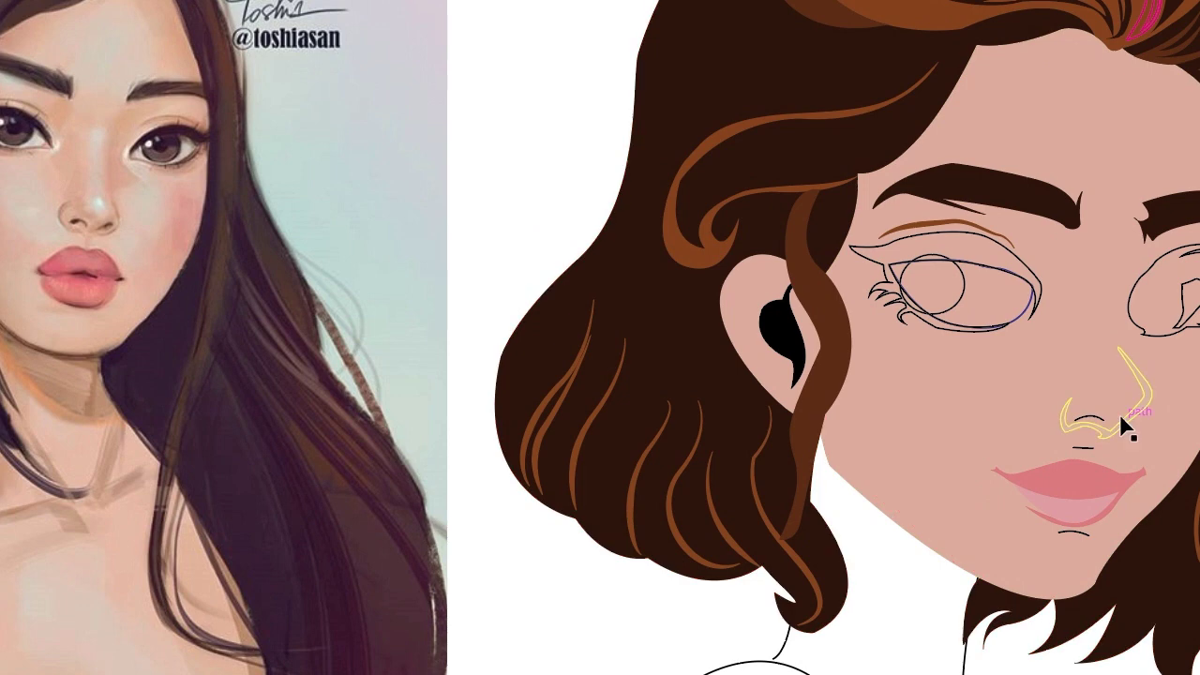
# Step: Fill both eye outlines dark, the left eye white off-white, and the left pupil black
pyautogui.scroll(-2, 1154, 366)
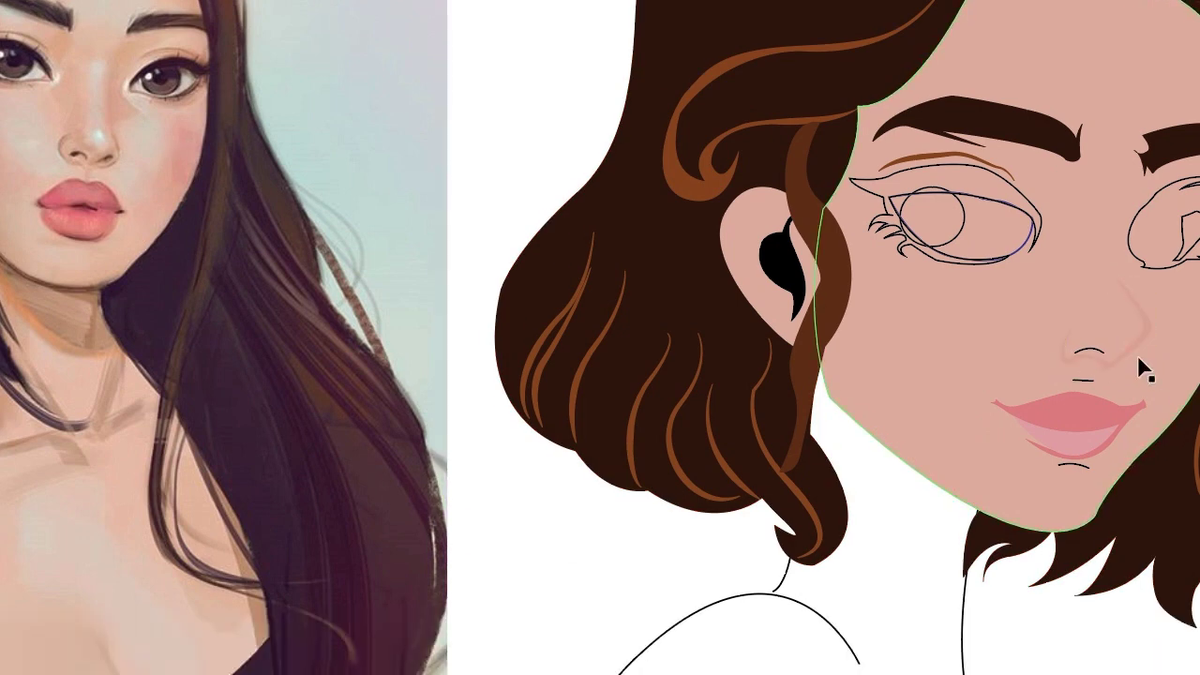
pyautogui.click(1011, 214)
pyautogui.click(1163, 230)
pyautogui.click(938, 225)
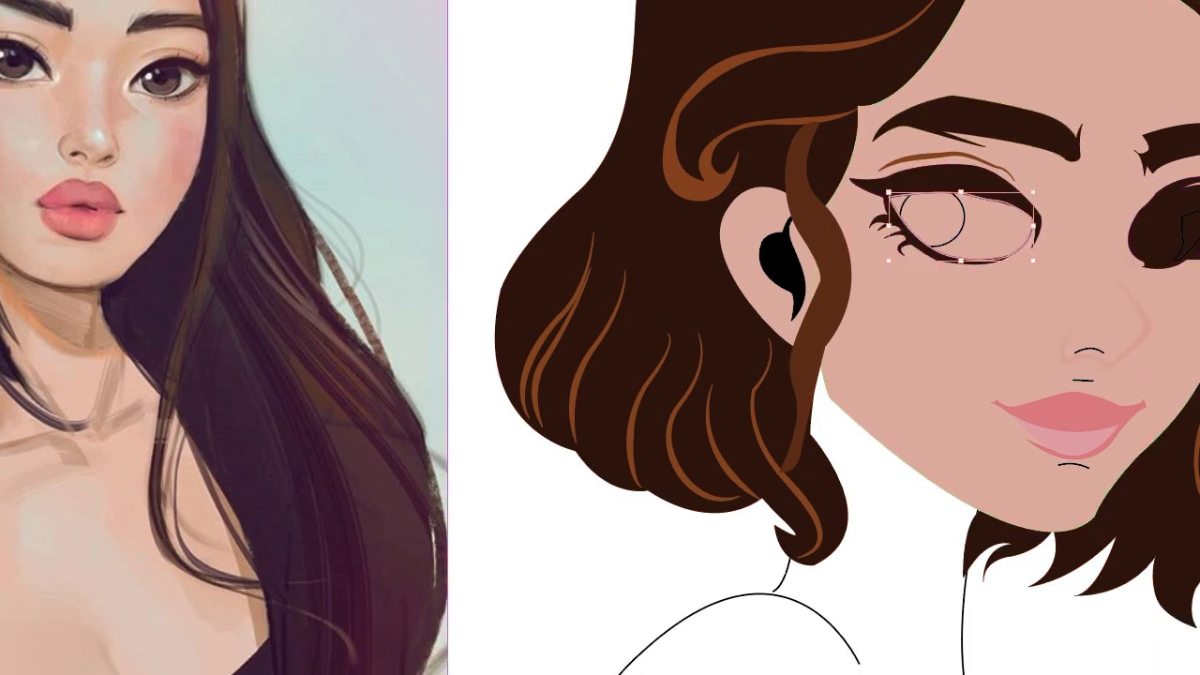
pyautogui.click(227, 16)
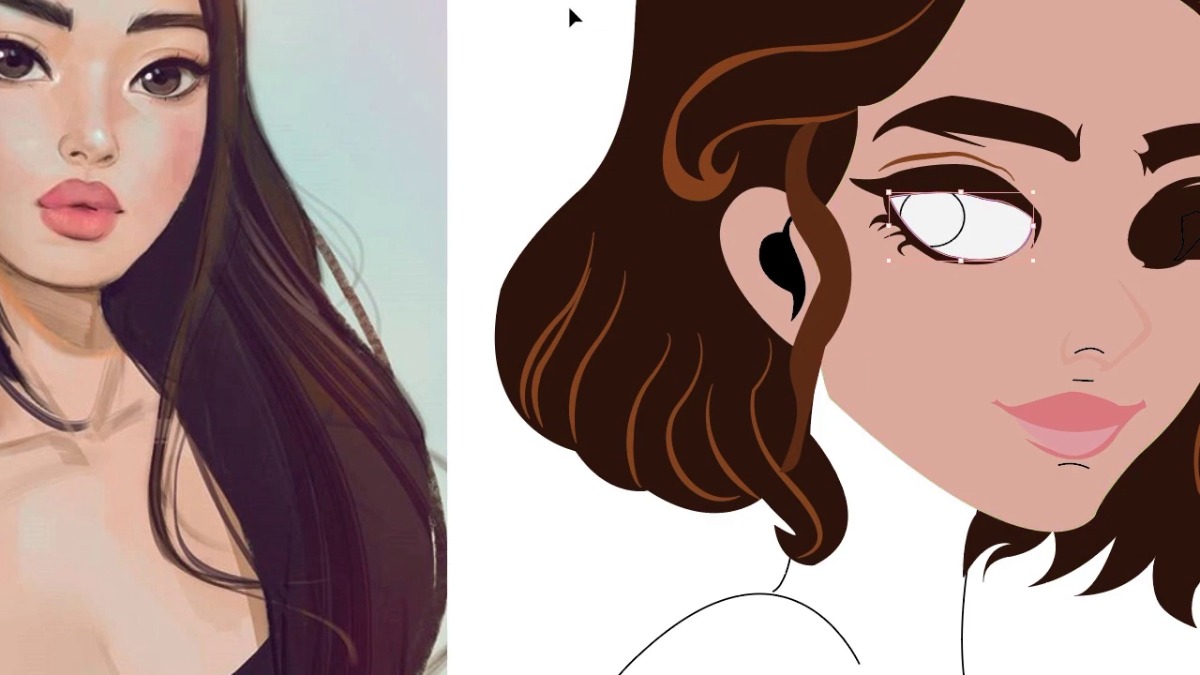
pyautogui.click(933, 218)
# Step: Draw a black pupil circle inside the right eye
pyautogui.click(1184, 230)
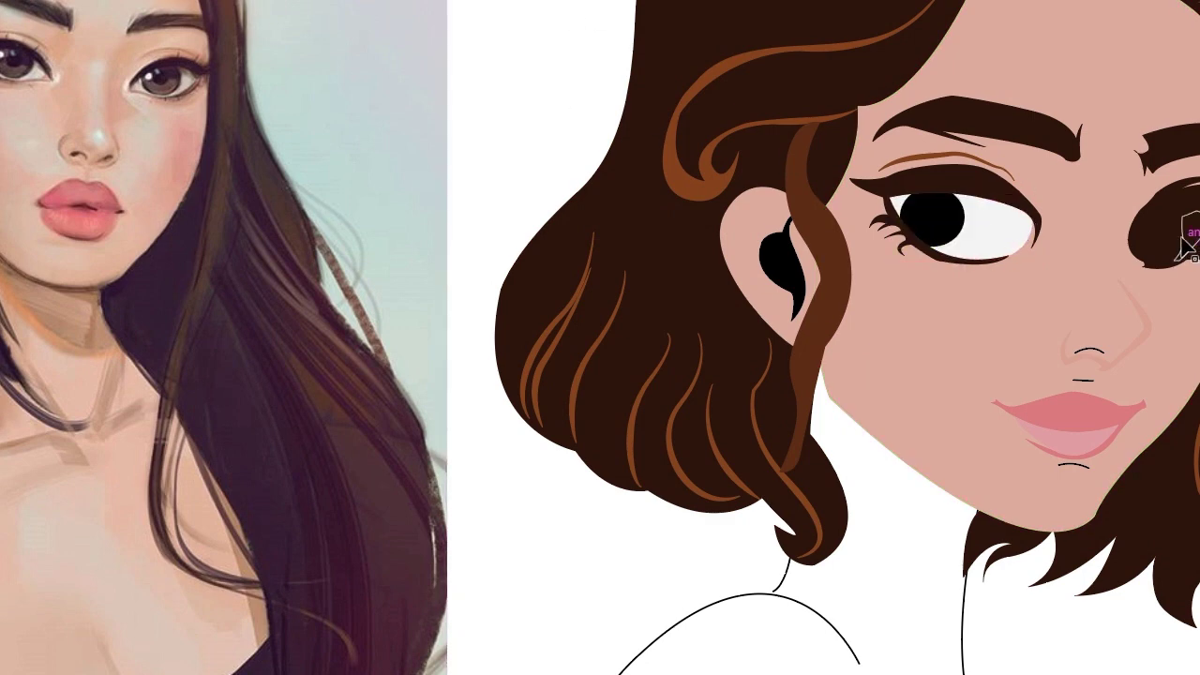
pyautogui.click(480, 31)
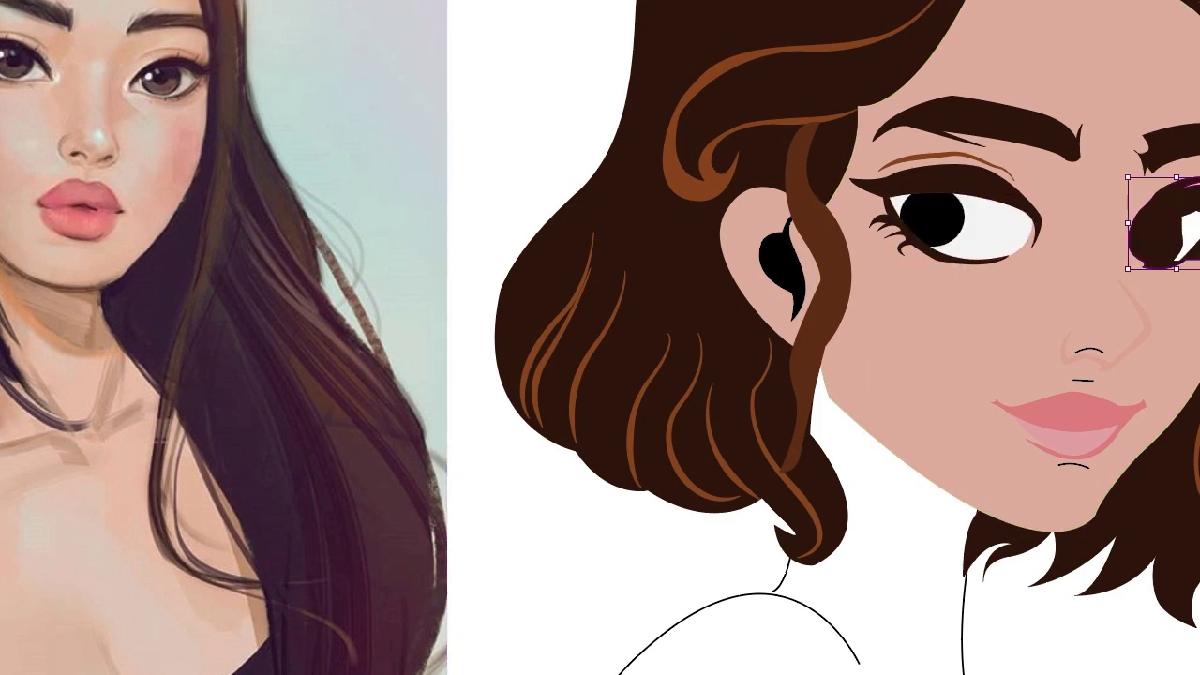
pyautogui.moveTo(1137, 212); pyautogui.dragTo(1186, 260)
pyautogui.click(534, 74)
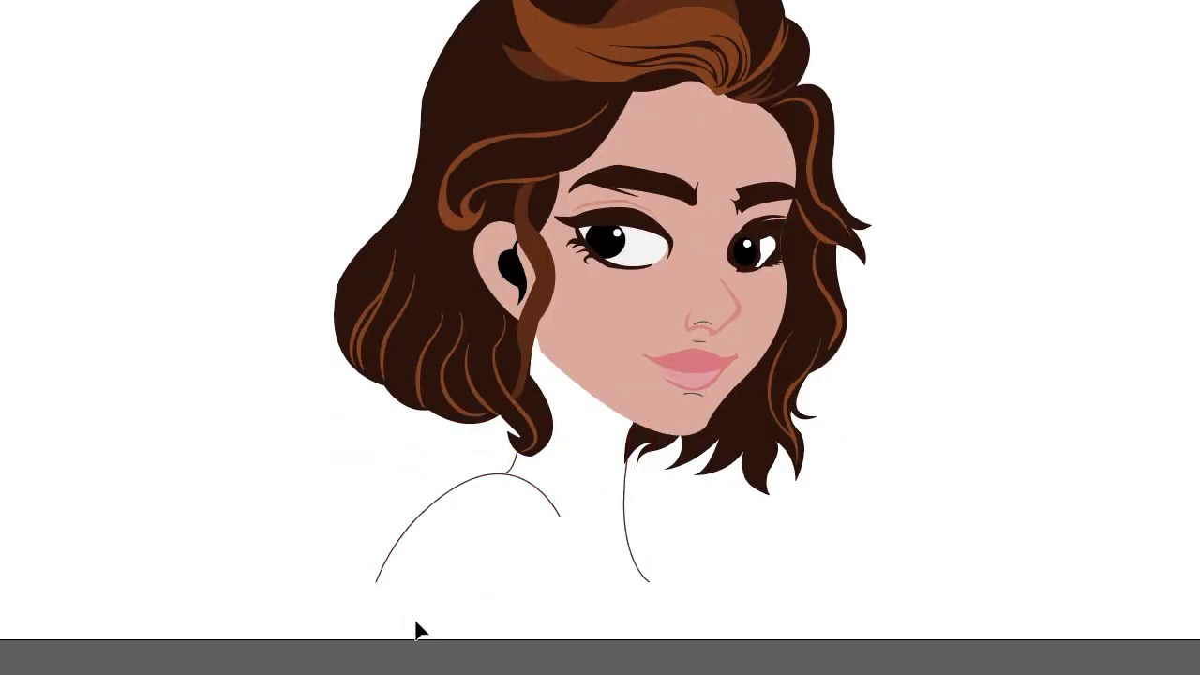
# Step: Draw a shoulder shape along the neck, closing it up at the chin
pyautogui.click(622, 574)
pyautogui.click(375, 582)
pyautogui.scroll(2, 460, 606)
pyautogui.scroll(2, 514, 514)
pyautogui.scroll(2, 511, 514)
pyautogui.click(702, 339)
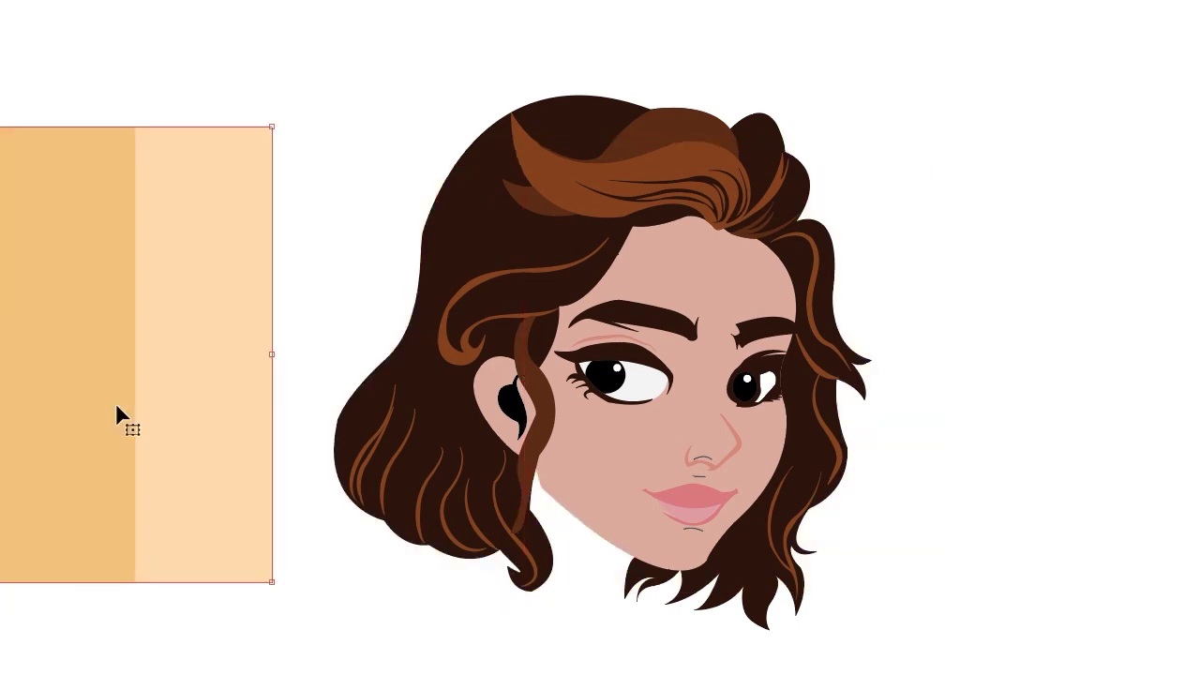
# Step: Recolour the face and ear lighter peach and the nose line tan, then select all the artwork
pyautogui.click(220, 375)
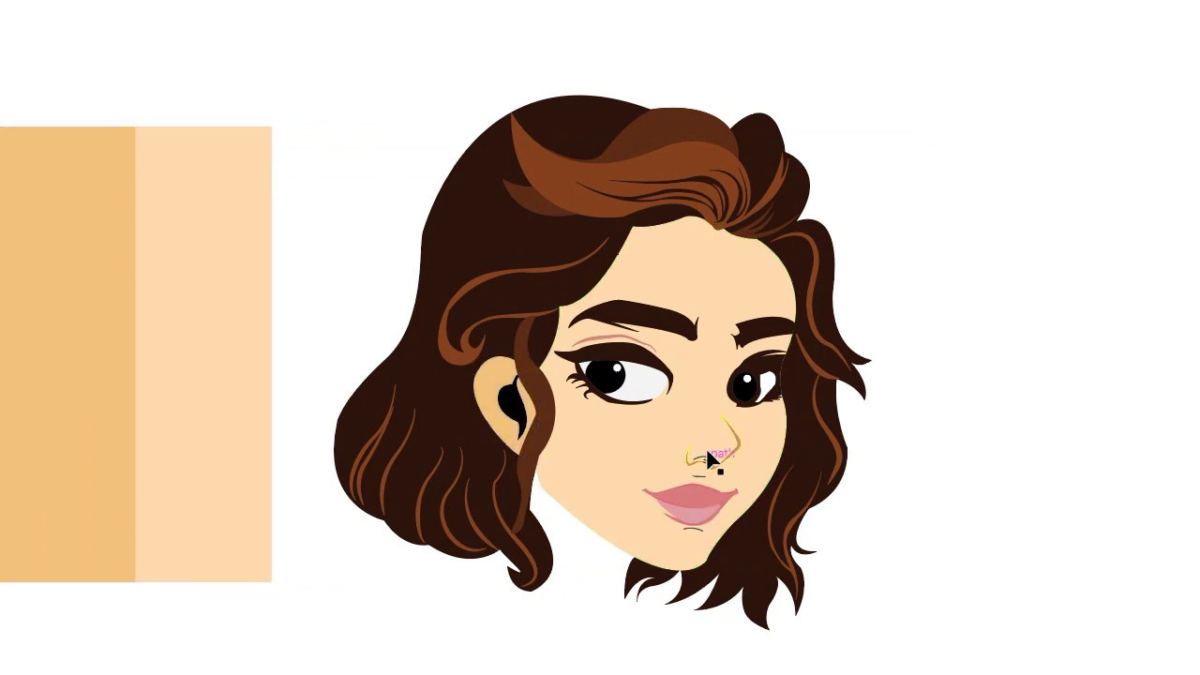
pyautogui.click(122, 343)
pyautogui.hotkey('ctrl', '=')
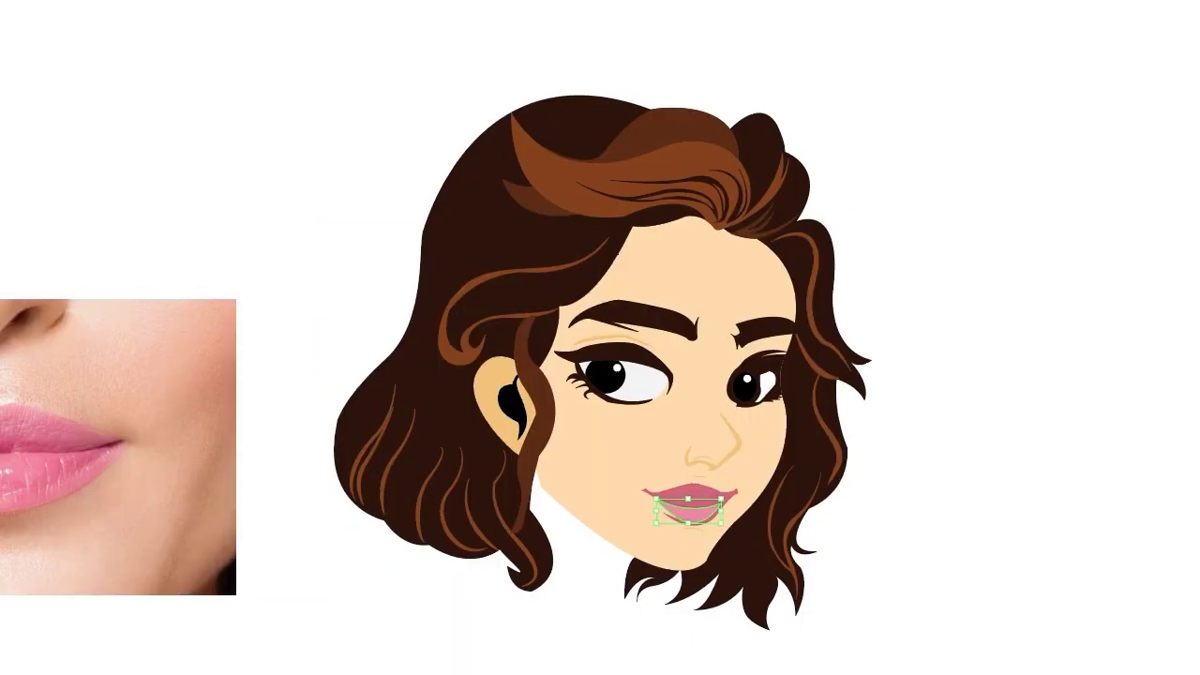
pyautogui.click(142, 563)
pyautogui.press('Delete')
pyautogui.hotkey('ctrl', 'a')
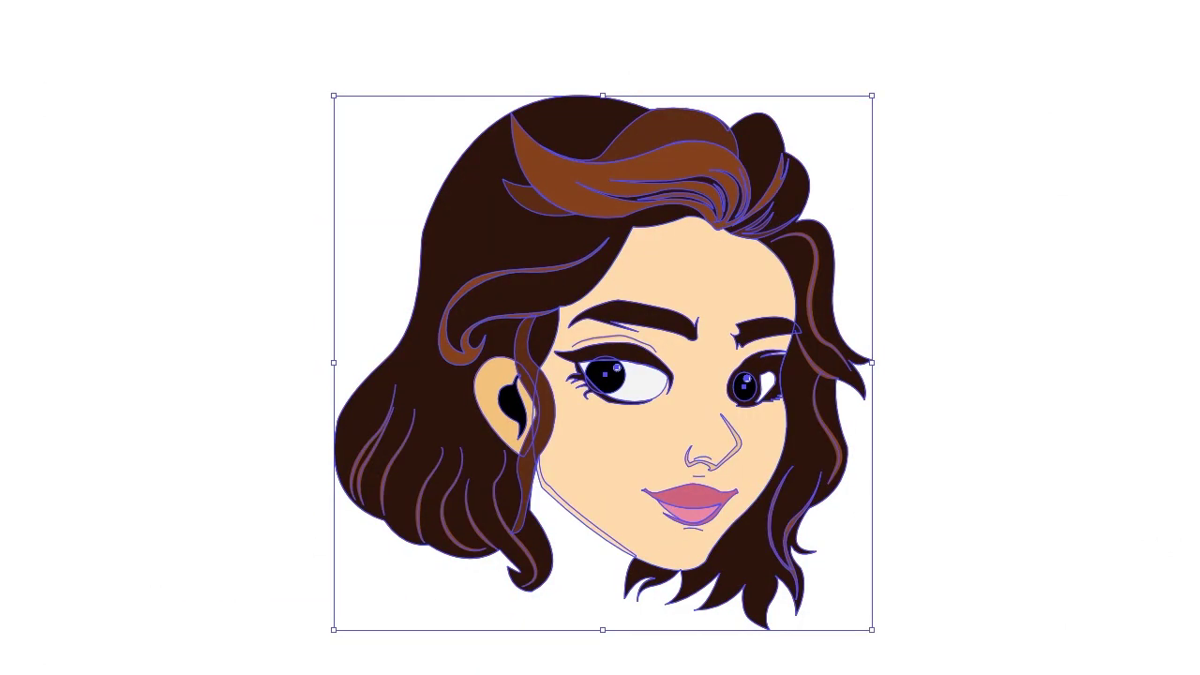
pyautogui.click(895, 305)
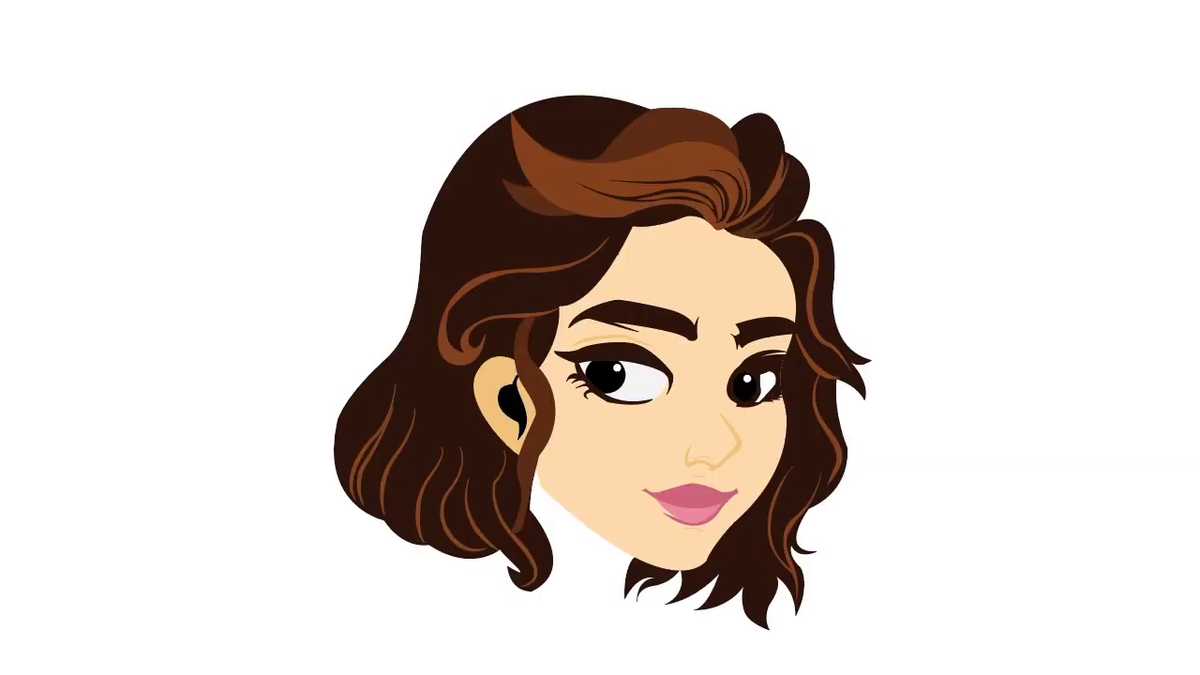
pyautogui.hotkey('ctrl', 'a')
pyautogui.hotkey('ctrl', '=')
pyautogui.click(1163, 375)
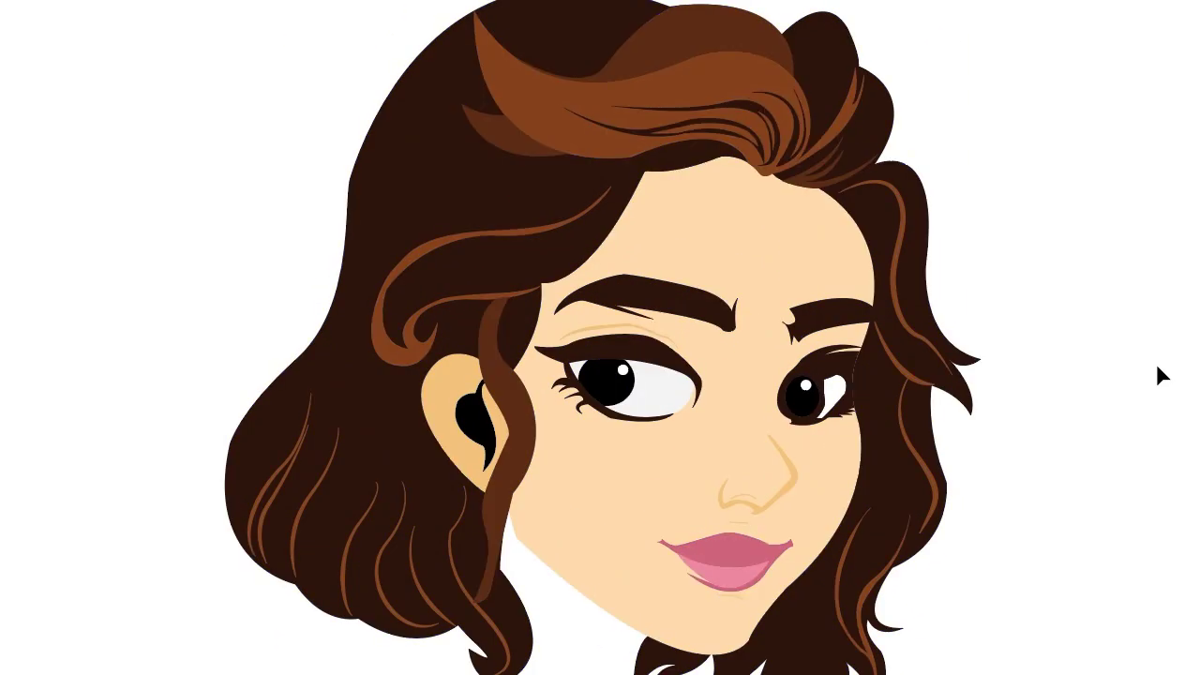